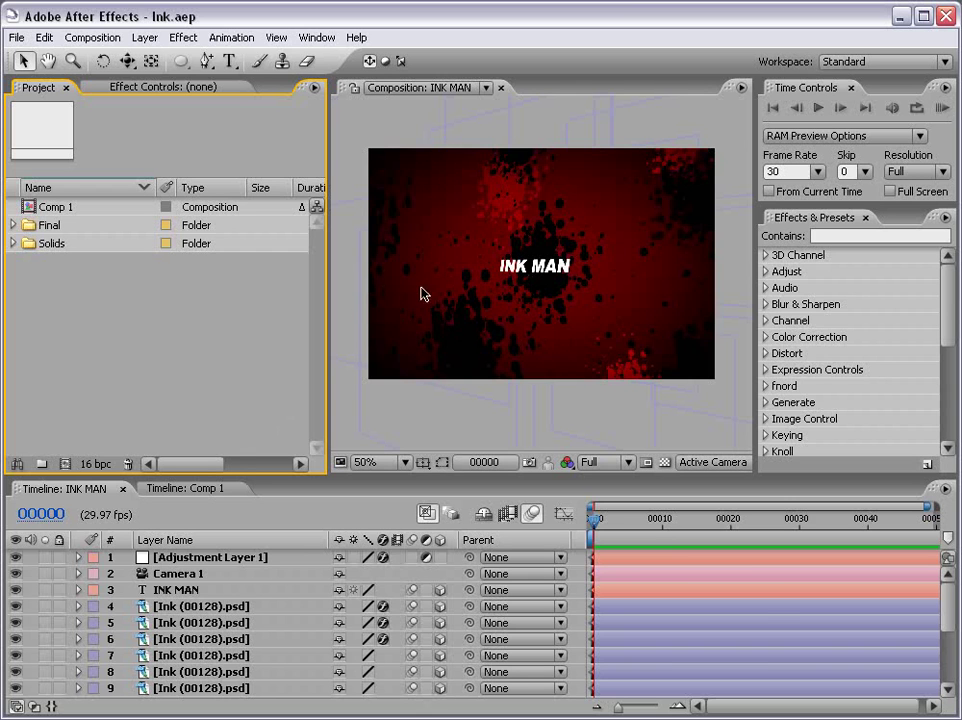
Preview the INK MAN composition enlarged at 100% to examine the finished ink splatter title
key(grave)
key(period)
key(KP_0)
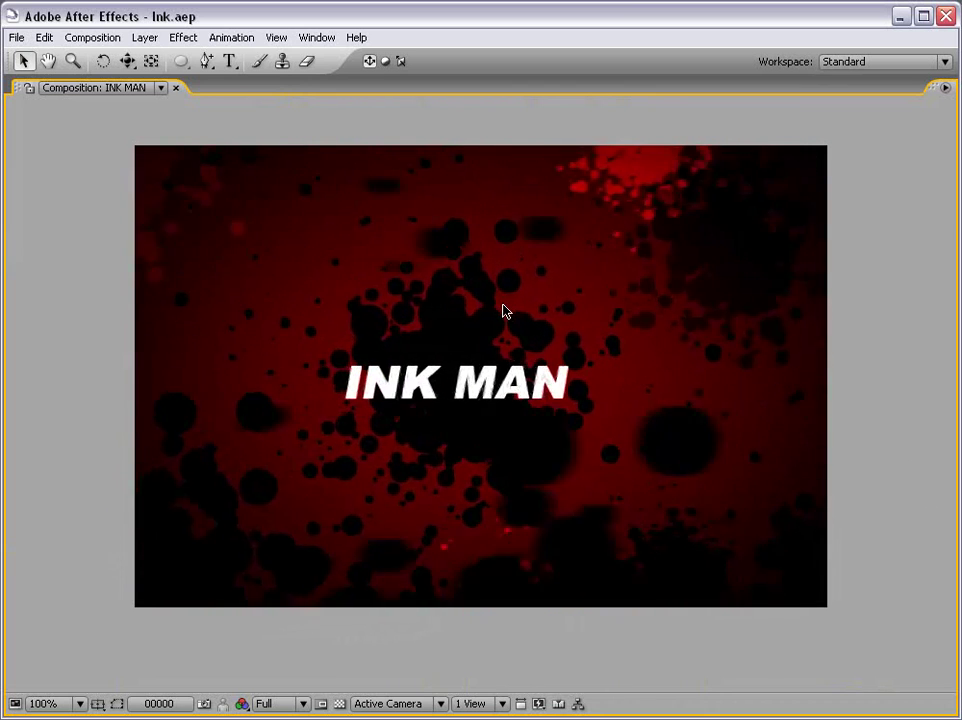
key(grave)
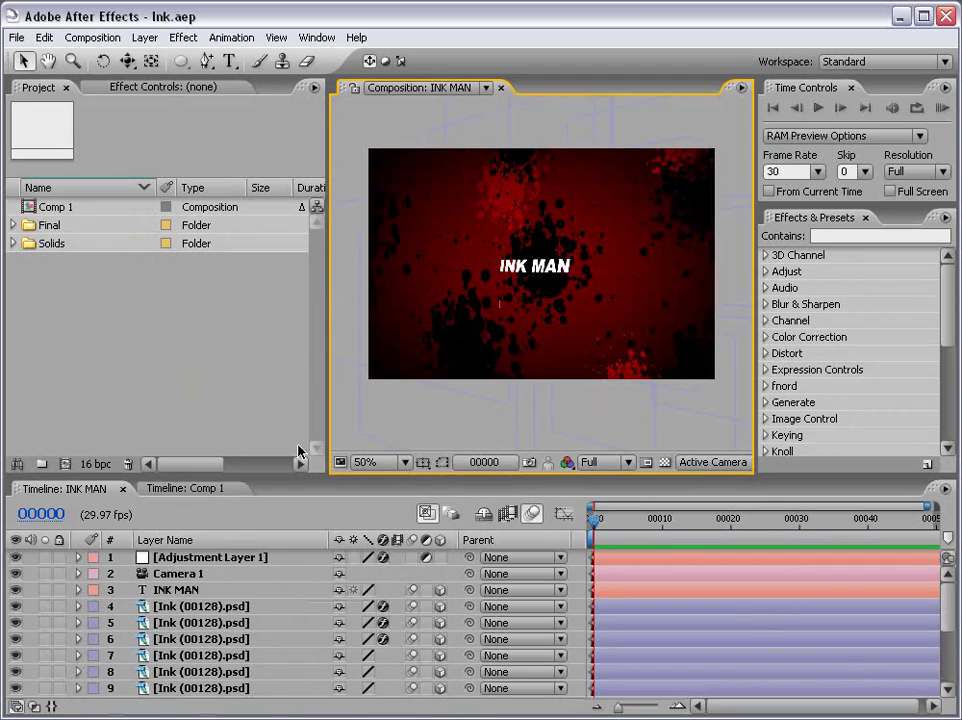
Play through Comp 1 in an enlarged view to examine the ink drop animation
click(205, 490)
key(grave)
key(space)
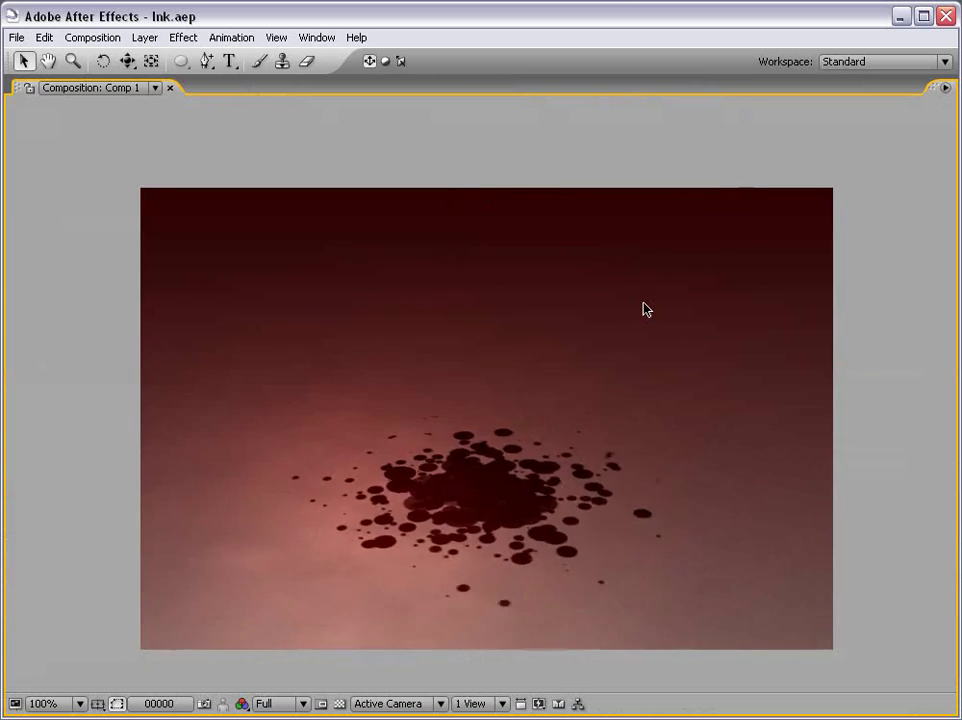
key(space)
key(grave)
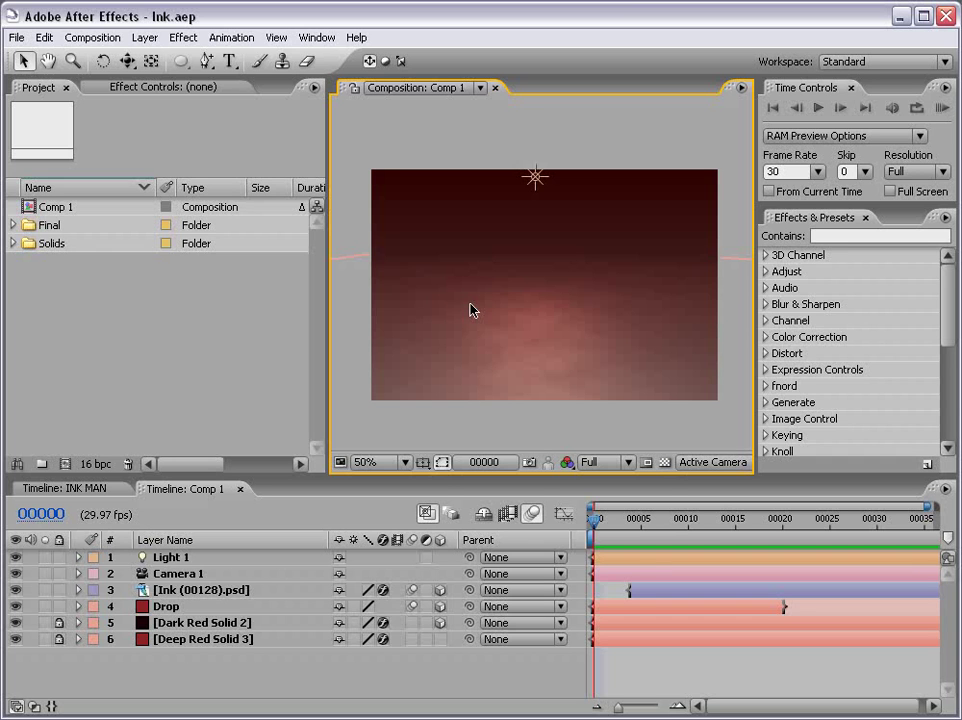
Create a new composition with the NTSC DV preset at 720 x 480
click(92, 38)
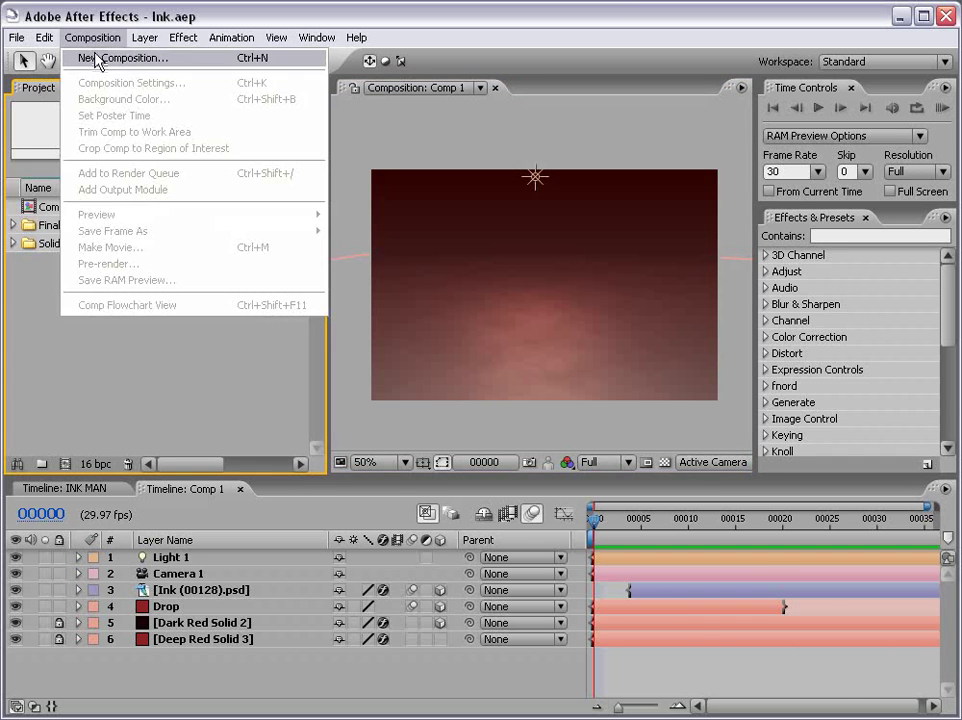
click(110, 57)
click(530, 400)
click(530, 475)
drag(527, 286, 471, 225)
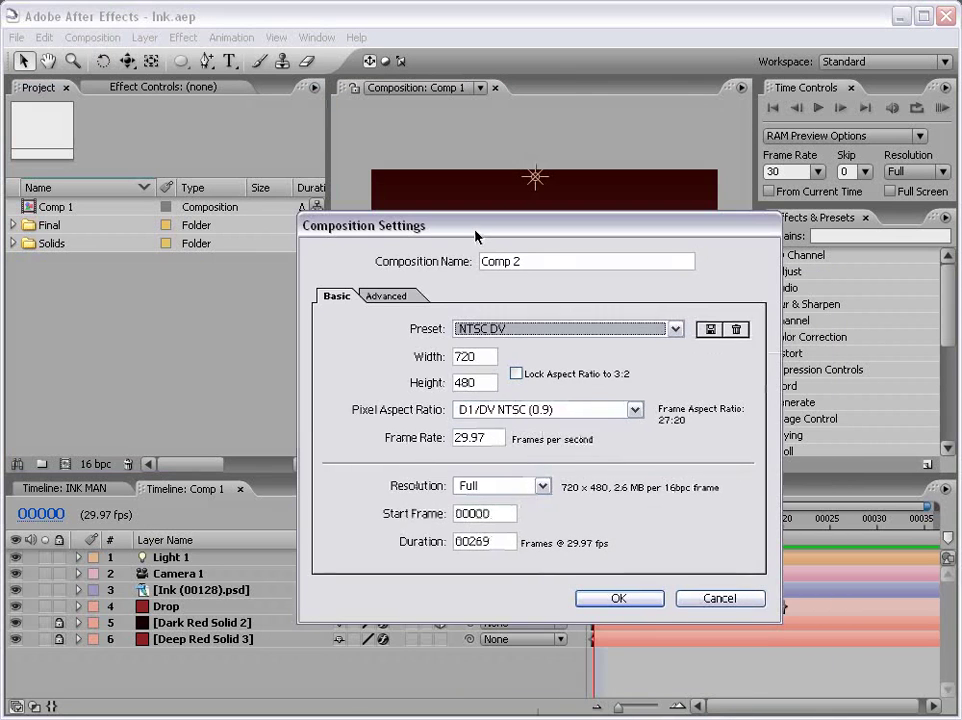
click(618, 598)
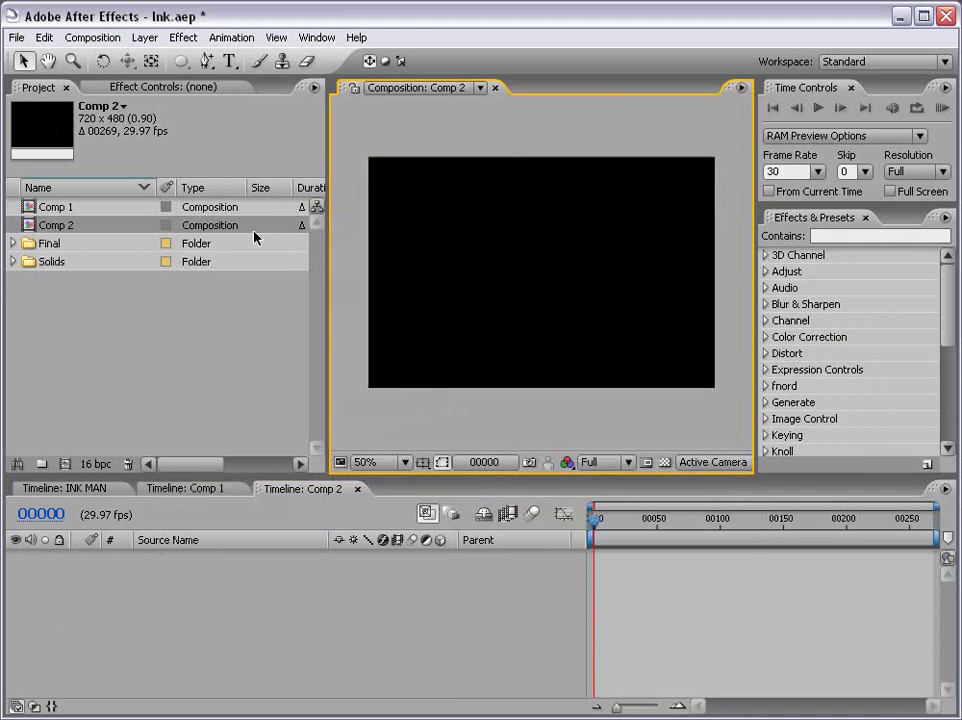
Add a white (FFFFFF) solid layer to the new composition
click(144, 37)
mouse_move(145, 56)
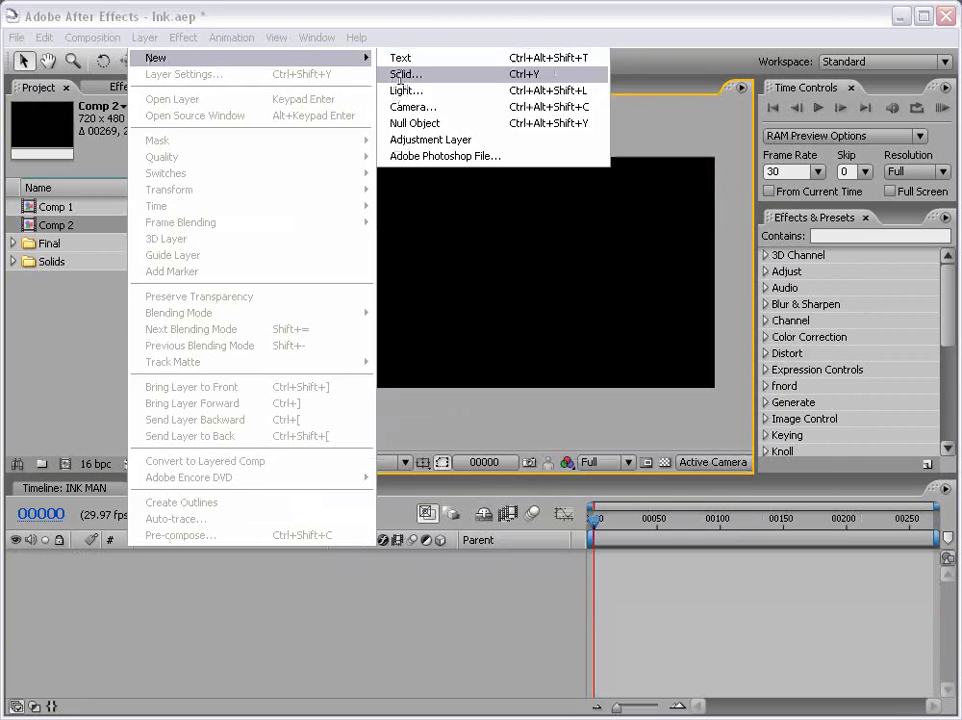
click(403, 88)
click(357, 504)
drag(343, 430, 271, 313)
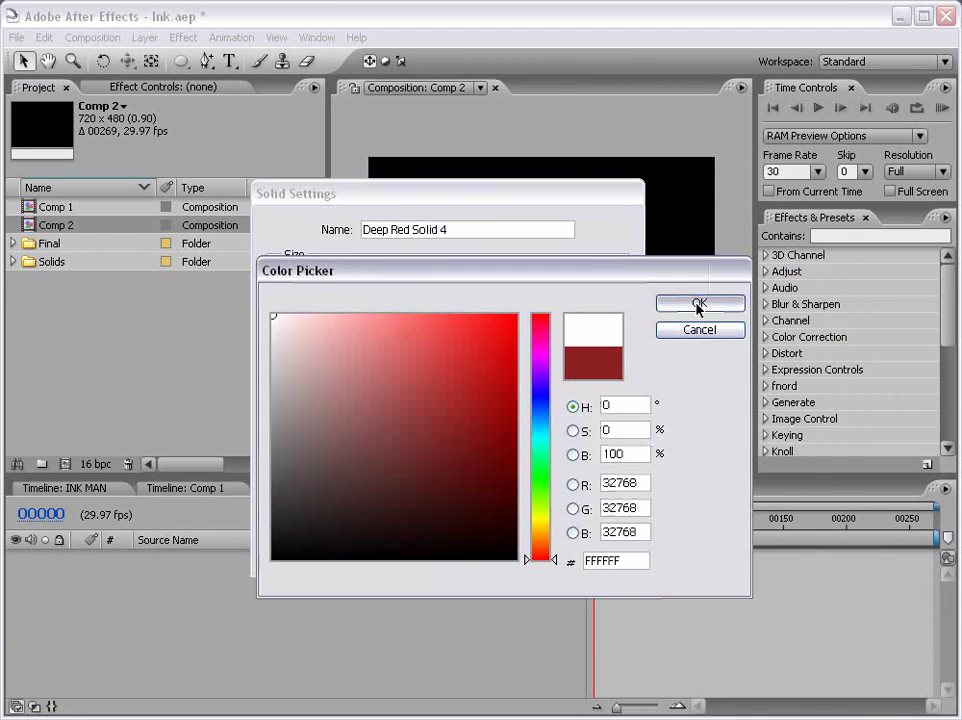
click(699, 303)
click(478, 549)
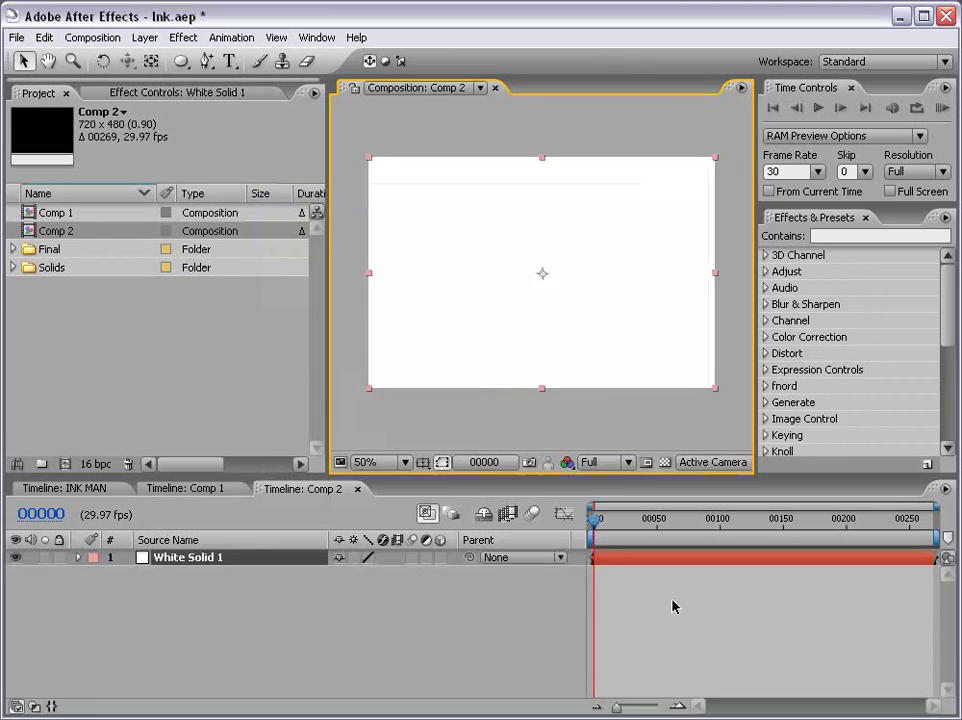
Find the CC Particle World effect and apply it to the white solid
click(830, 236)
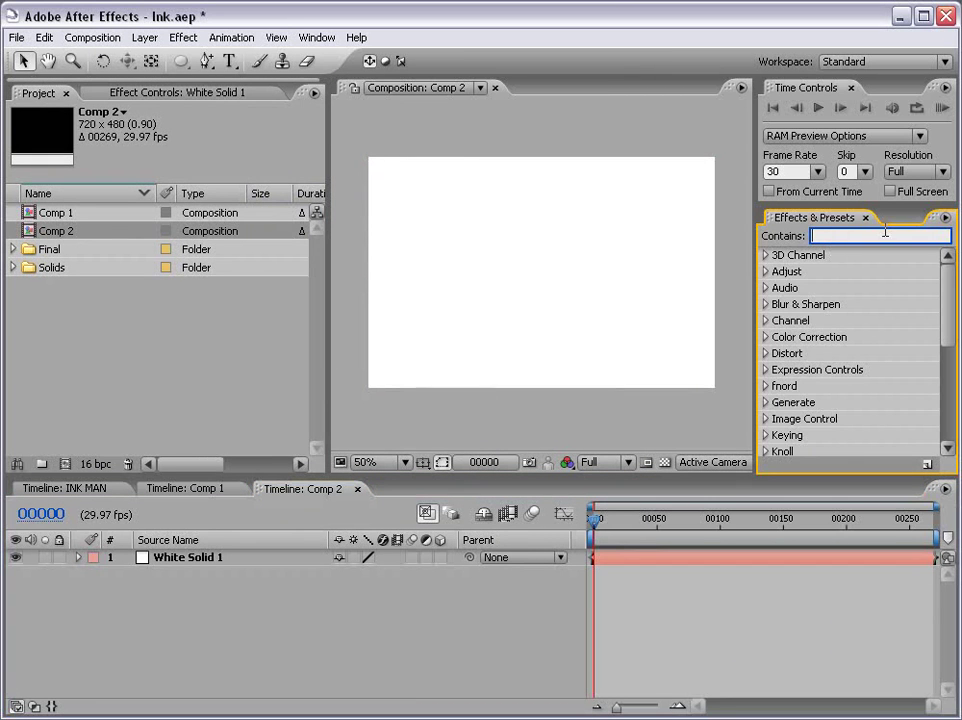
text(part)
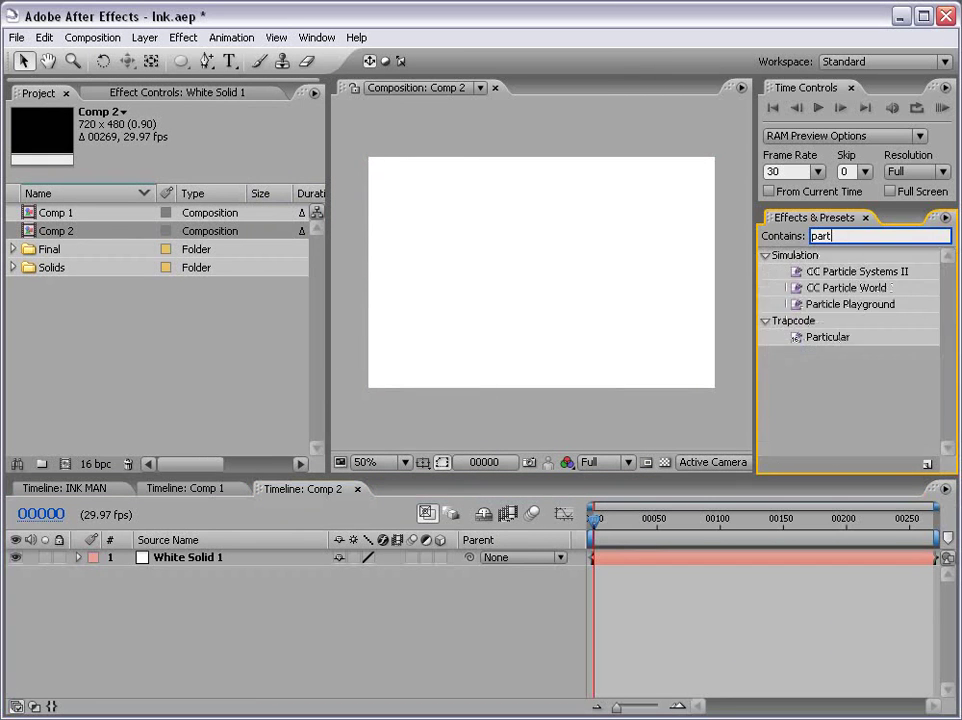
text(icl)
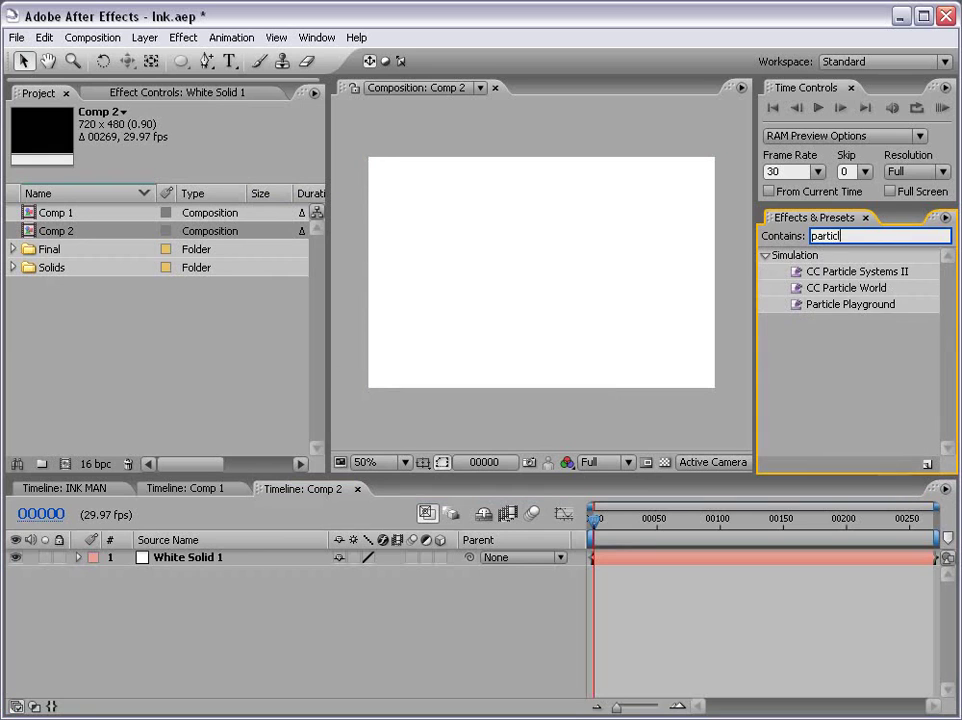
click(837, 291)
drag(835, 290, 567, 271)
Move the current time to frame 30 and set the particle effect's Grid to Off
mouse_move(600, 524)
mouse_down()
mouse_move(651, 524)
mouse_move(603, 533)
mouse_up()
key(space)
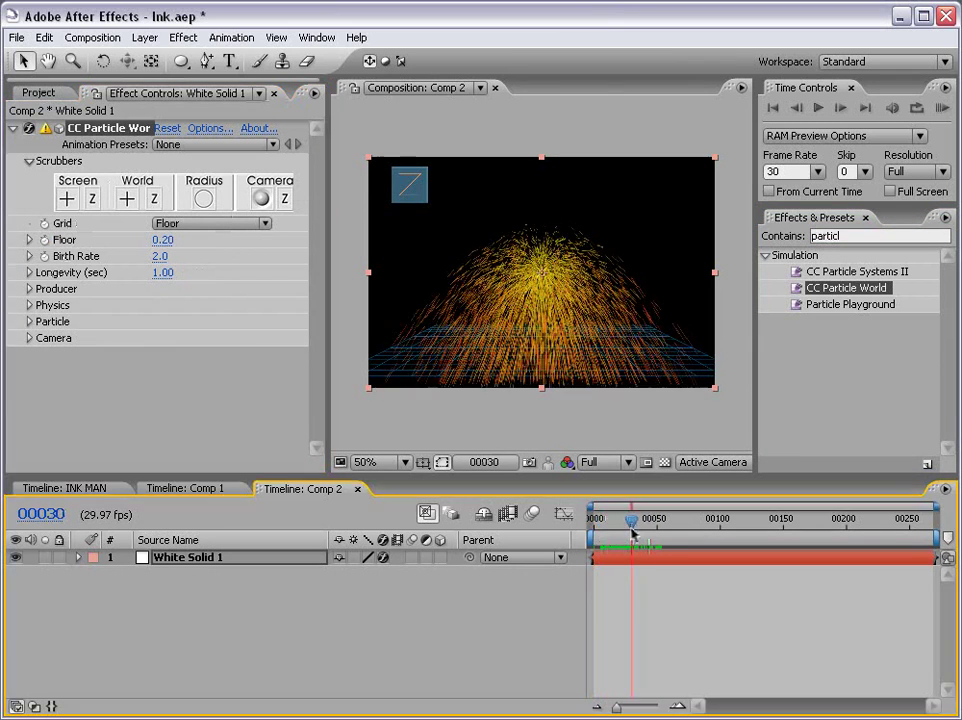
key(period)
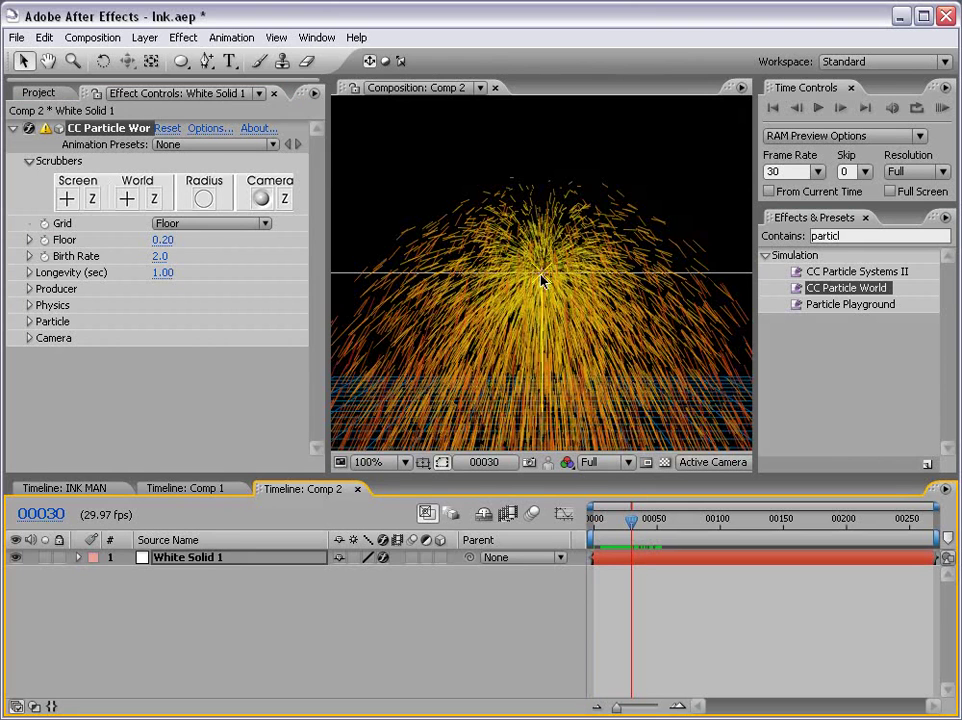
key(comma)
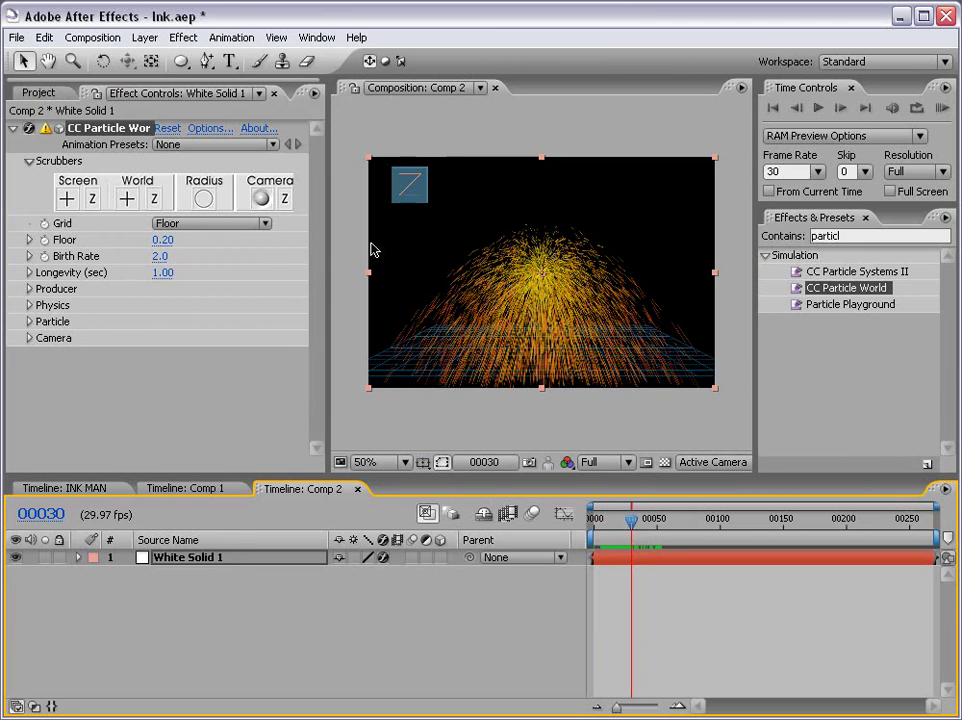
click(180, 223)
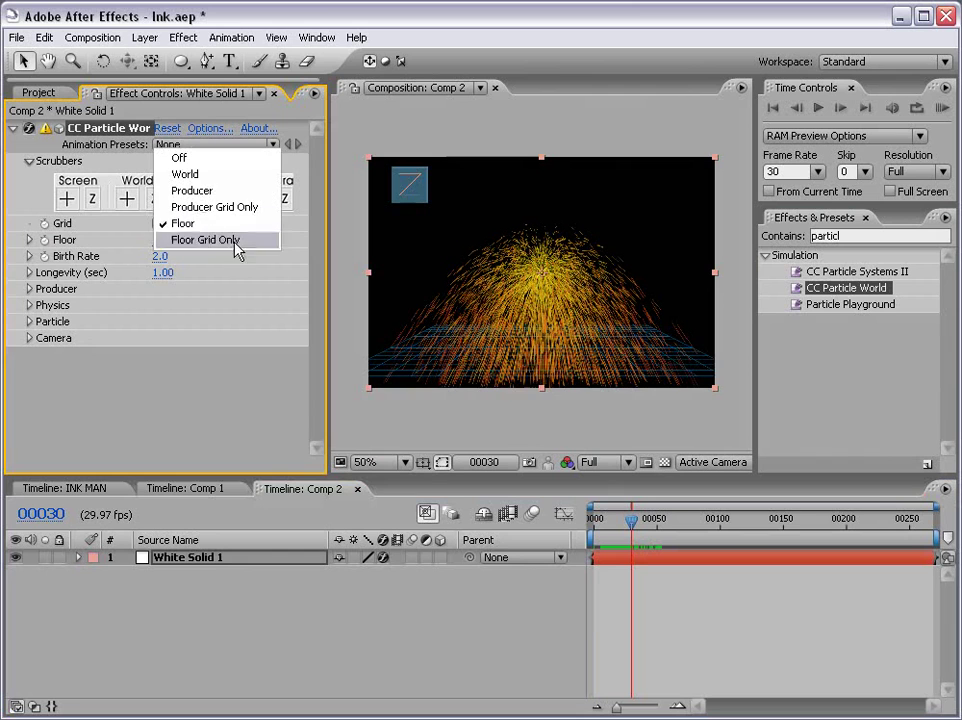
click(182, 157)
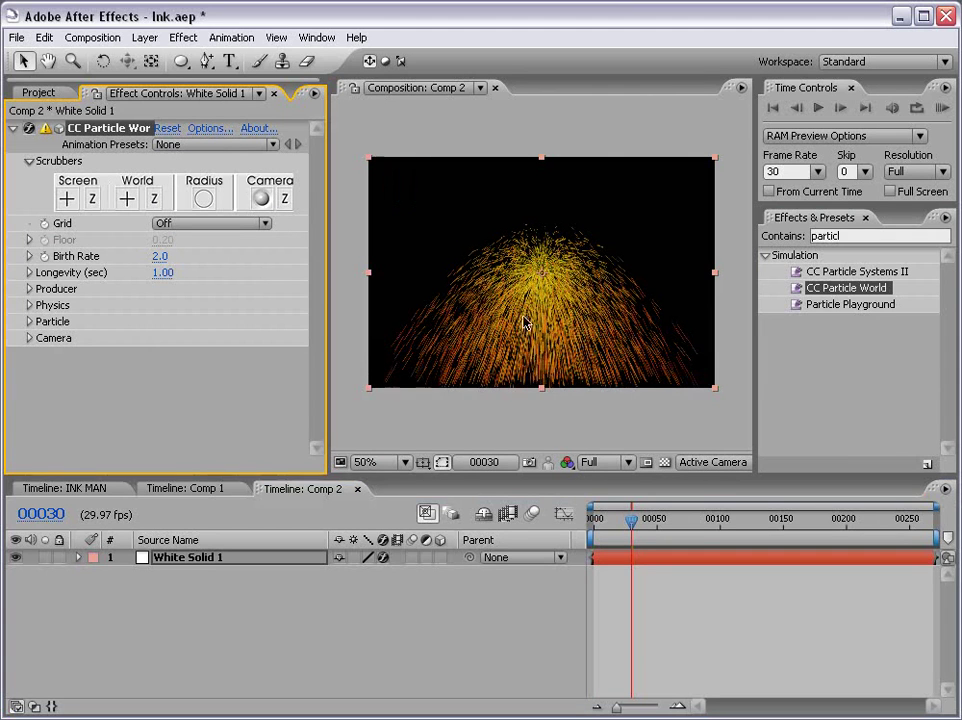
Reveal the Producer, Physics and Particle settings of CC Particle World and set Gravity to 0
click(29, 322)
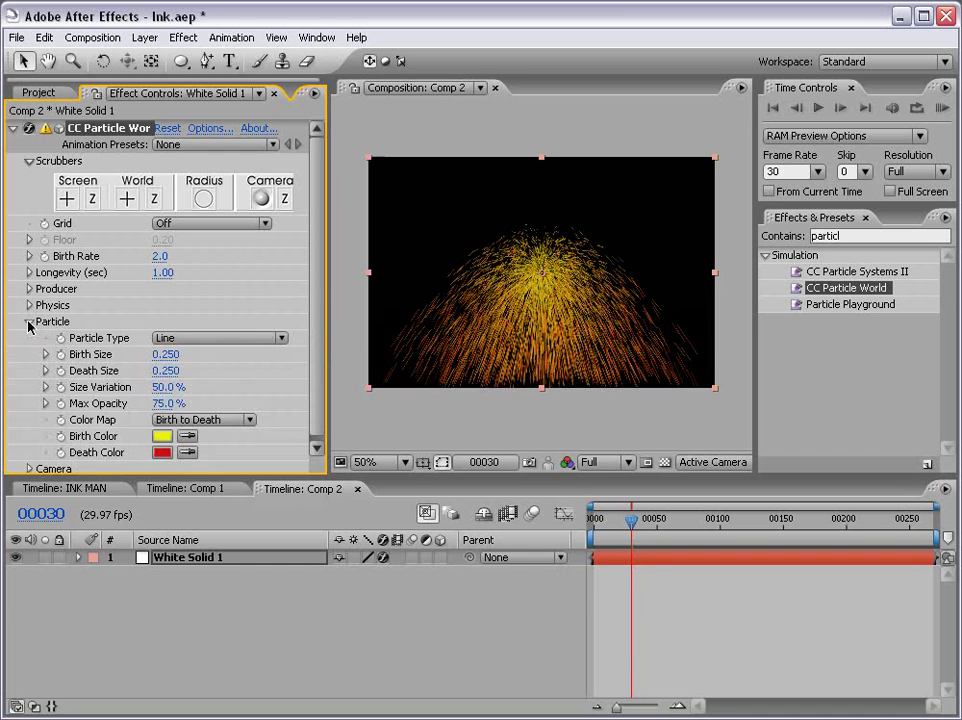
click(29, 305)
click(29, 289)
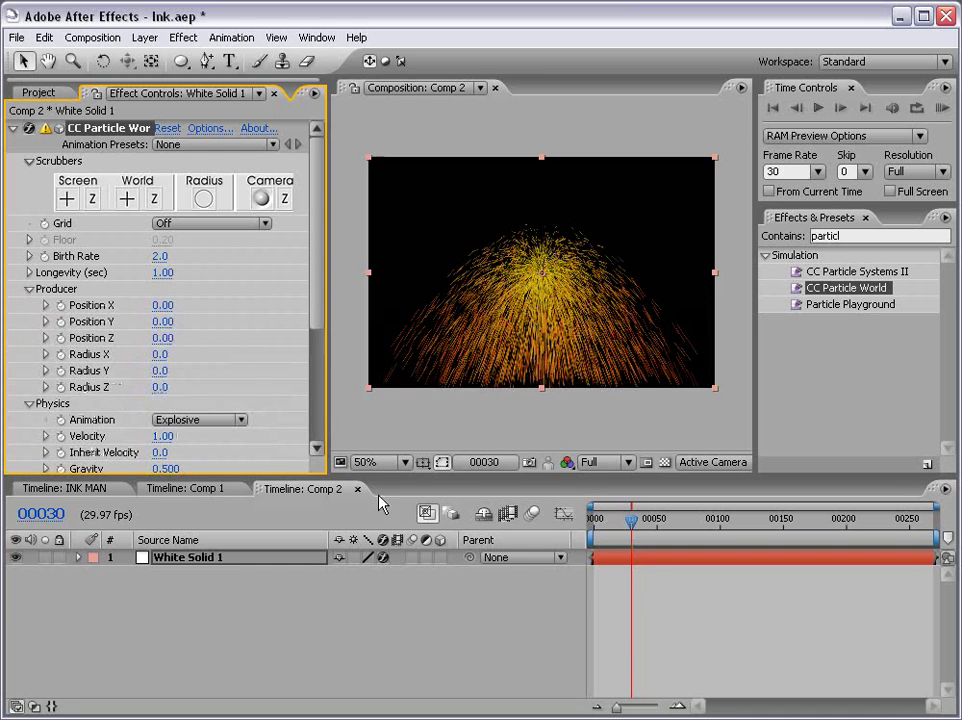
drag(369, 473, 369, 572)
scroll(318, 481, down, 3)
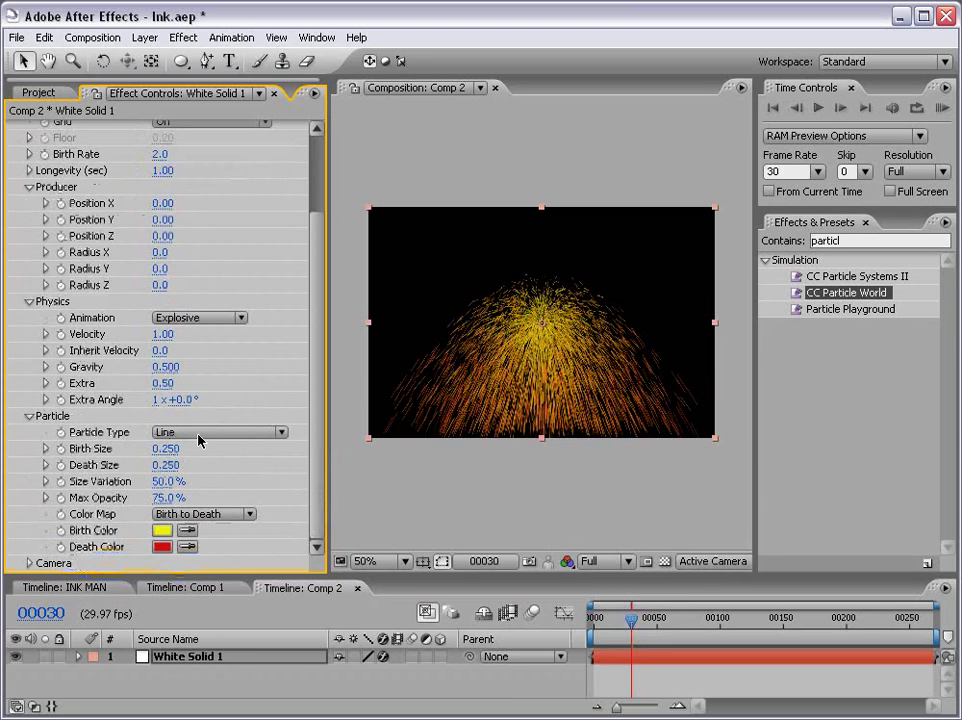
click(165, 367)
text(0)
key(Return)
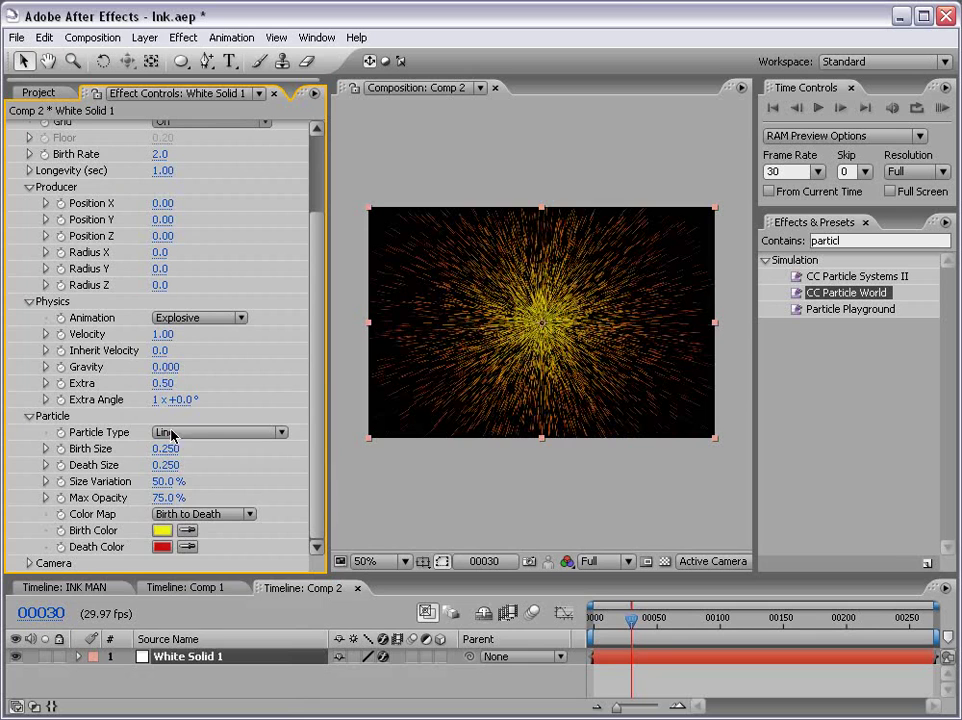
Change the Particle Type to Lens Convex and set Max Opacity to 100%
click(192, 433)
click(212, 691)
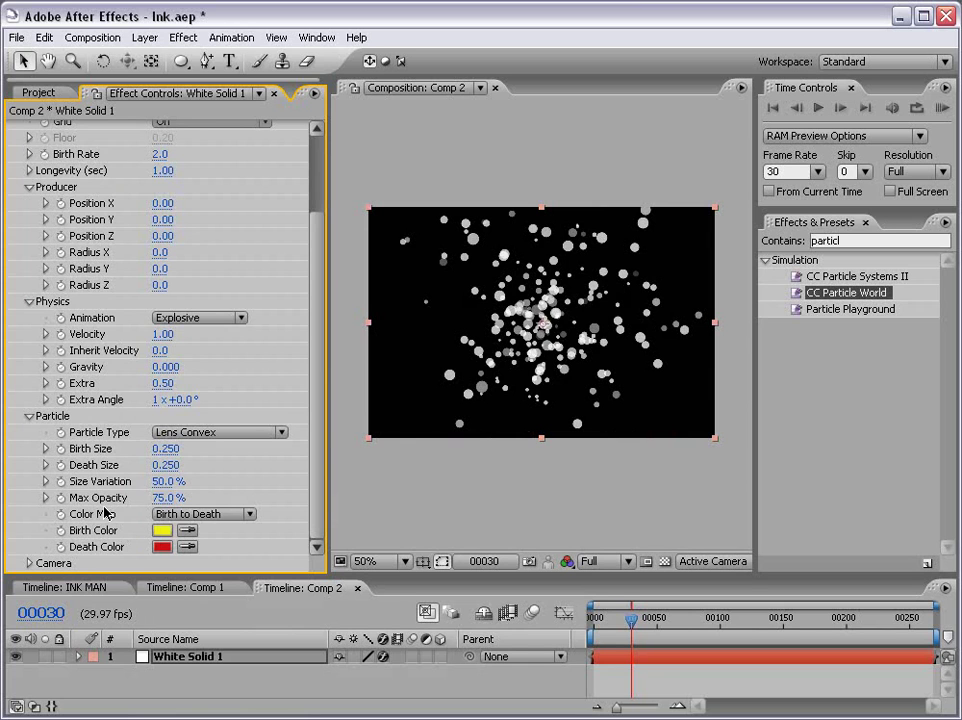
click(165, 497)
text(100)
key(Return)
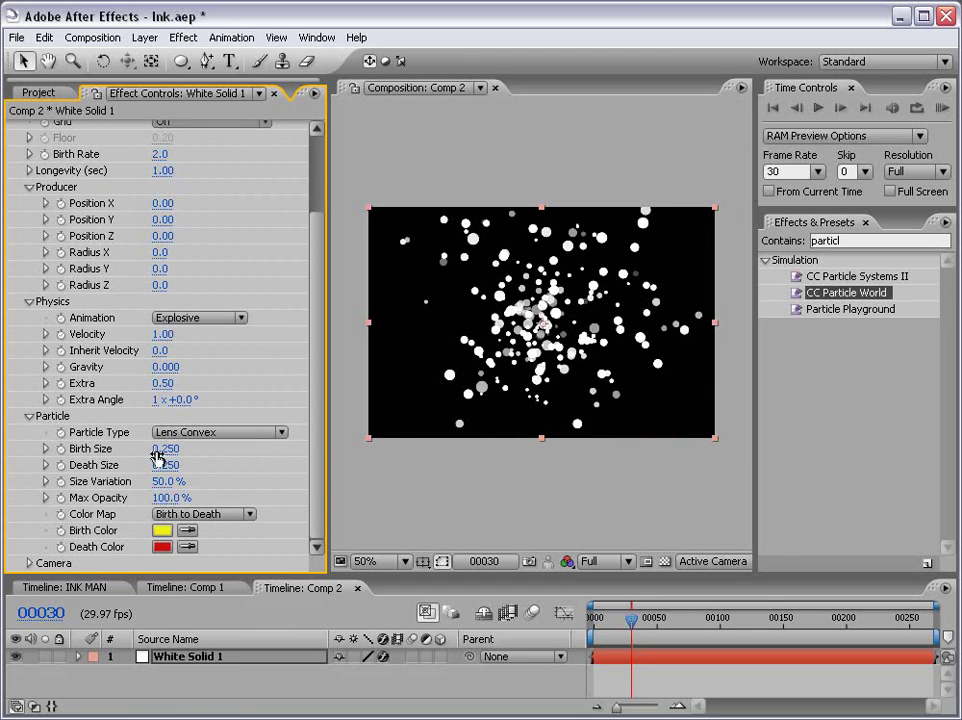
Set the particles' Birth Size to 0.5 and Death Size to 0
drag(162, 449, 178, 449)
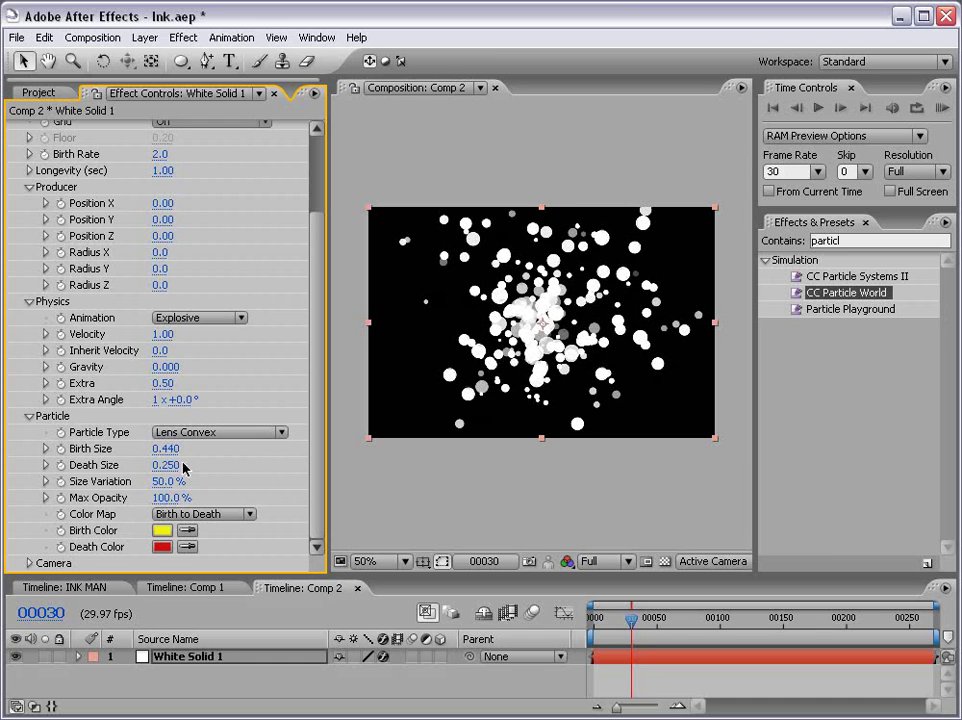
click(172, 448)
text(.5)
key(Return)
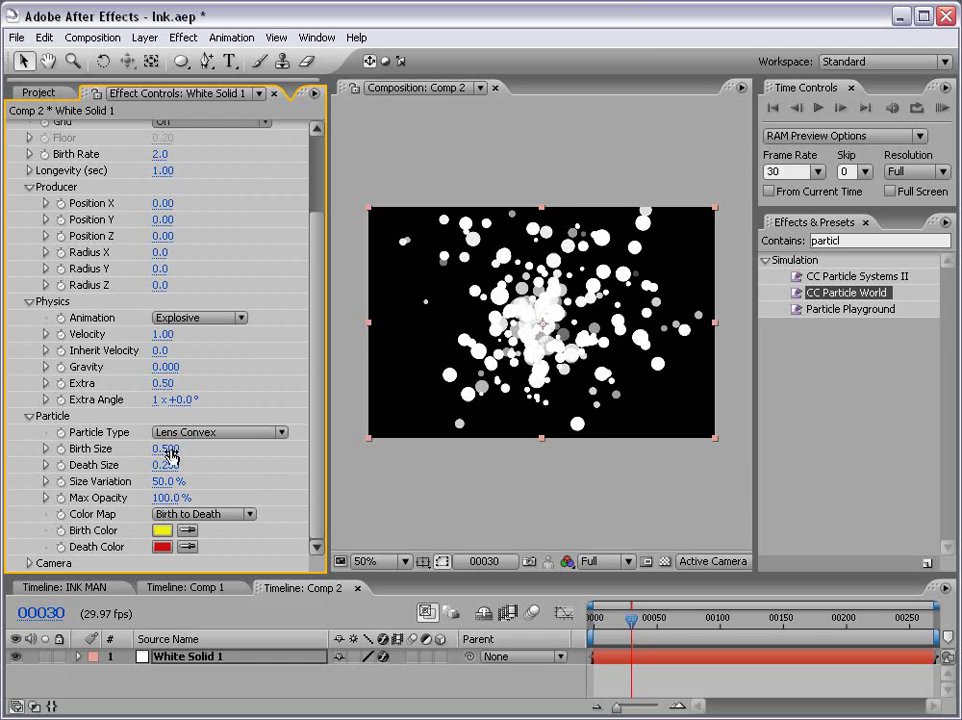
drag(160, 466, 131, 465)
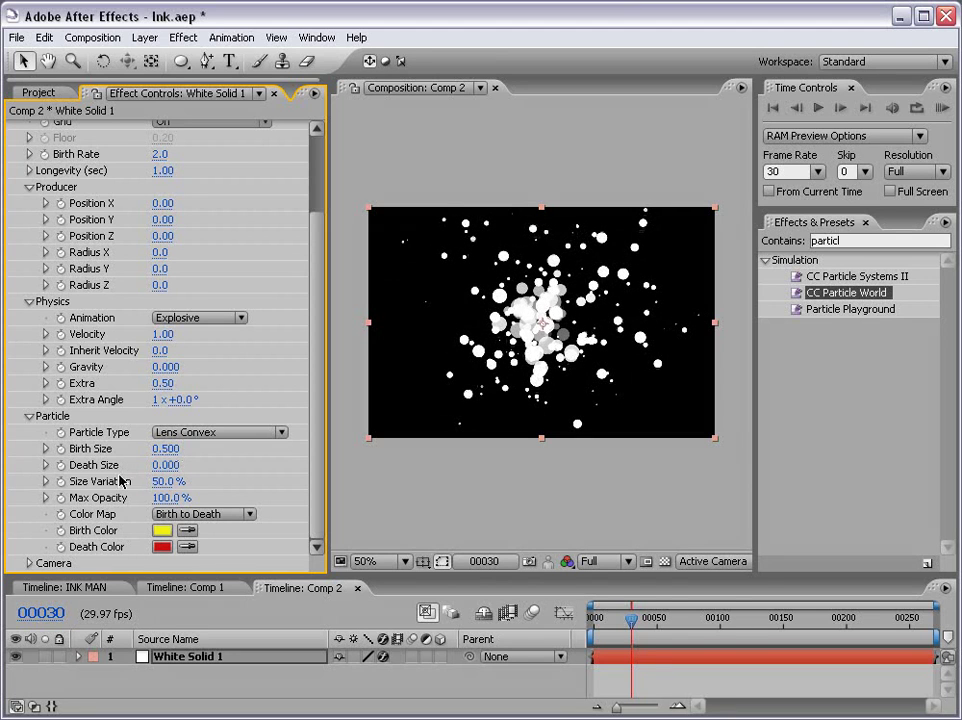
Set the particles' Size Variation to 85%
drag(165, 482, 213, 484)
click(166, 481)
text(85)
key(Return)
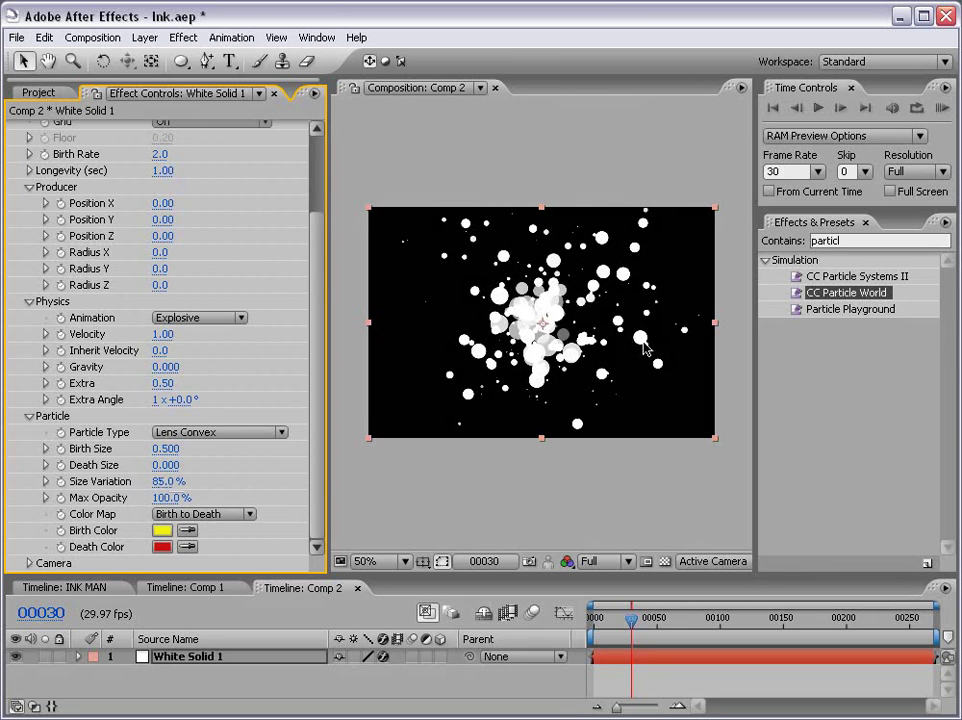
Tighten the splatter by lowering Velocity to 0.66 and Birth Size to 0.44, and deselect the layer
scroll(165, 487, up, 3)
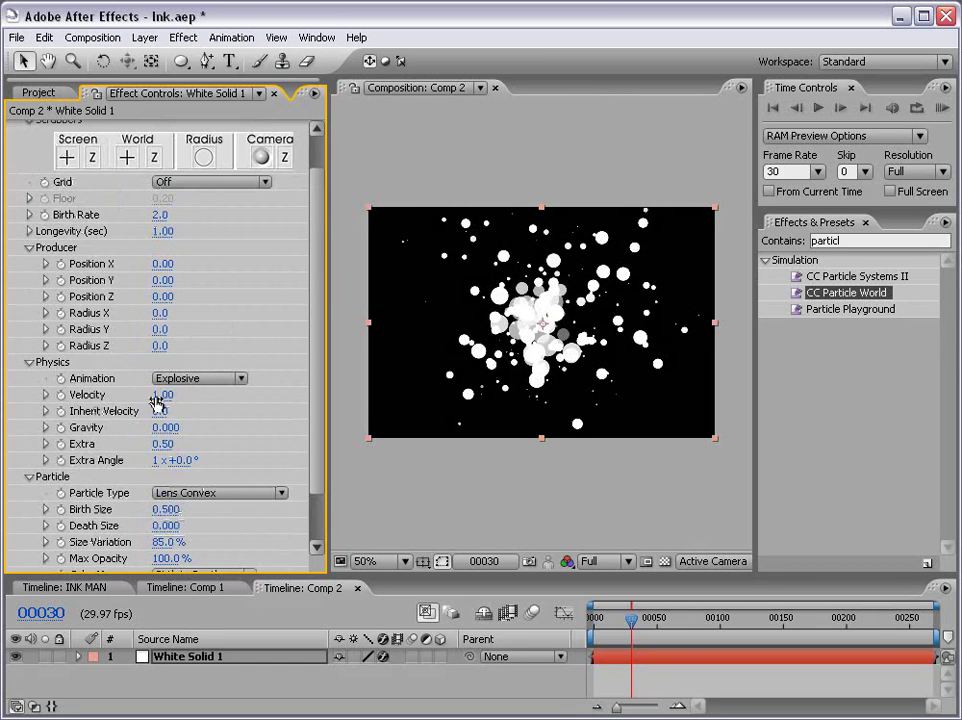
drag(168, 395, 135, 396)
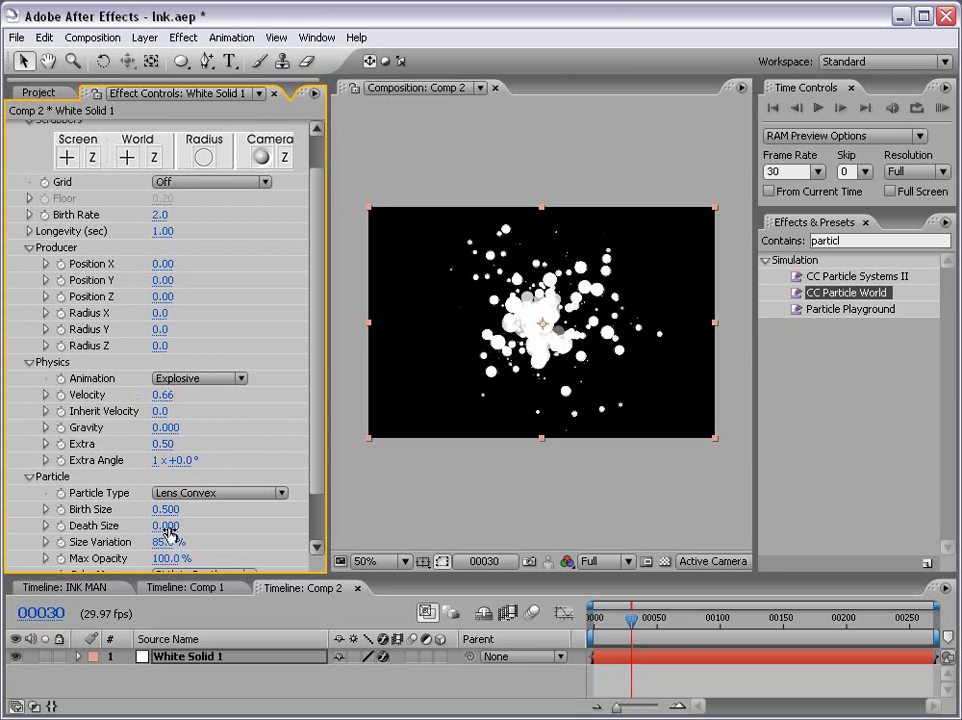
drag(160, 509, 157, 509)
click(514, 501)
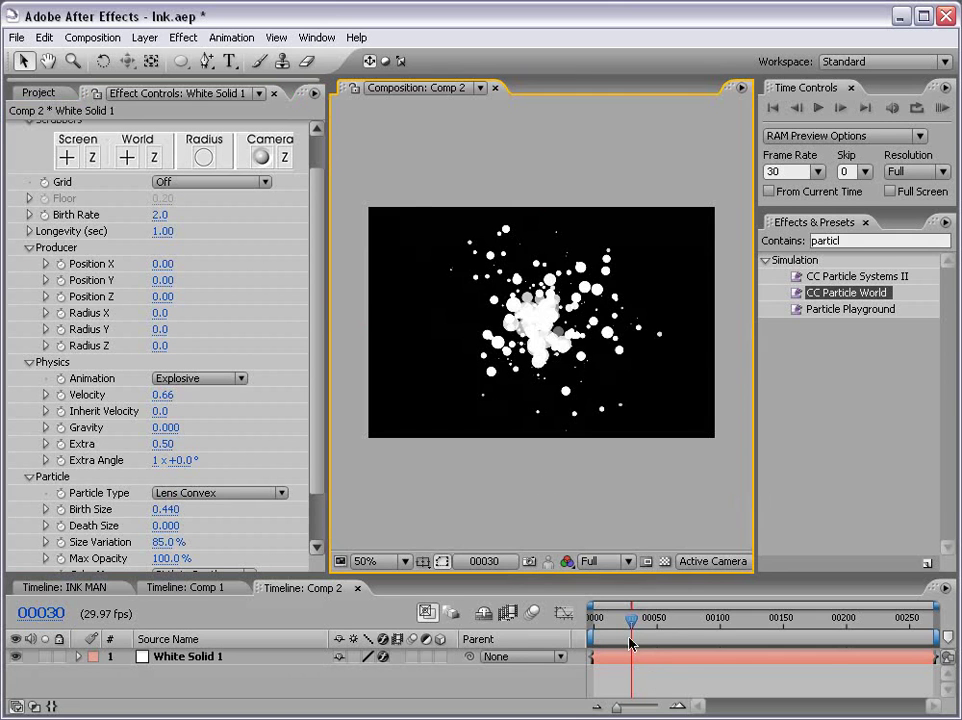
Add frame 30 of Comp 2 to the render queue as a Photoshop still image
drag(670, 621, 762, 625)
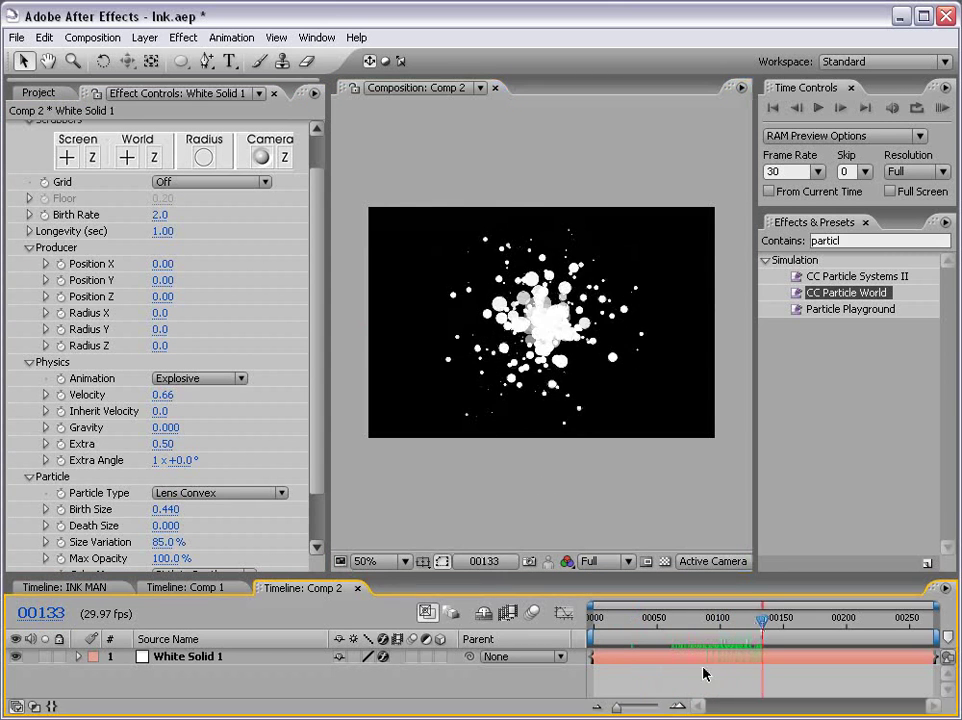
drag(655, 626, 872, 620)
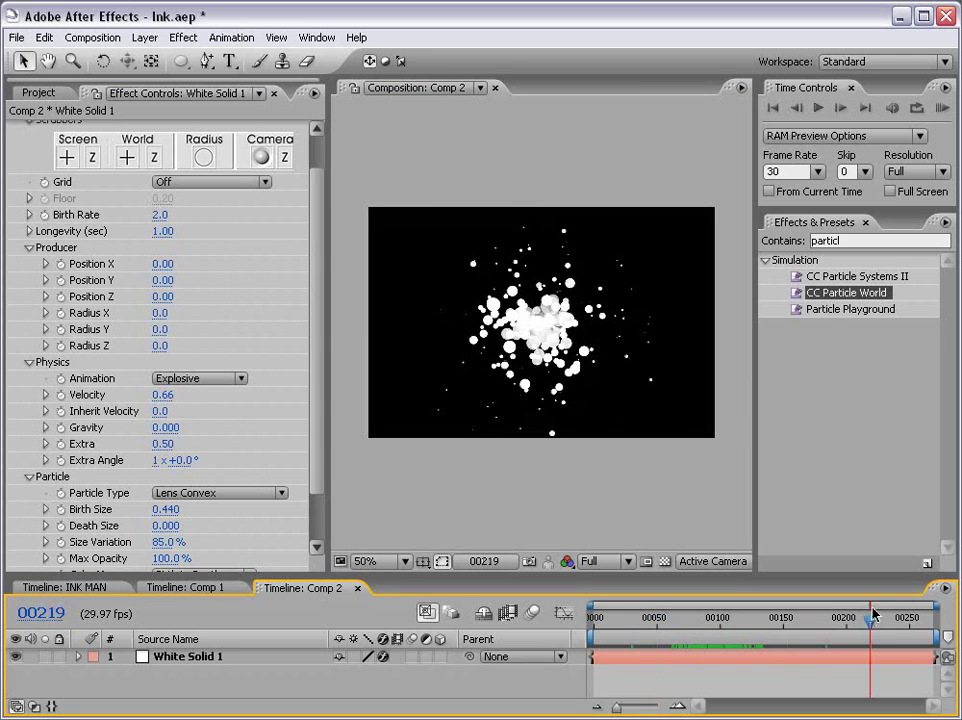
click(632, 624)
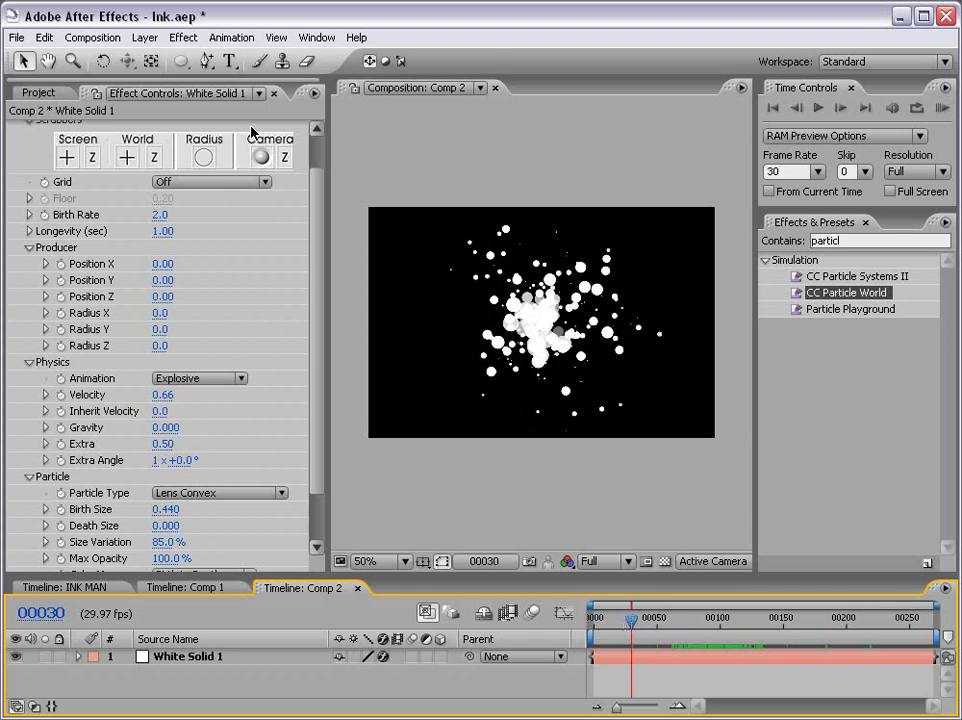
click(92, 37)
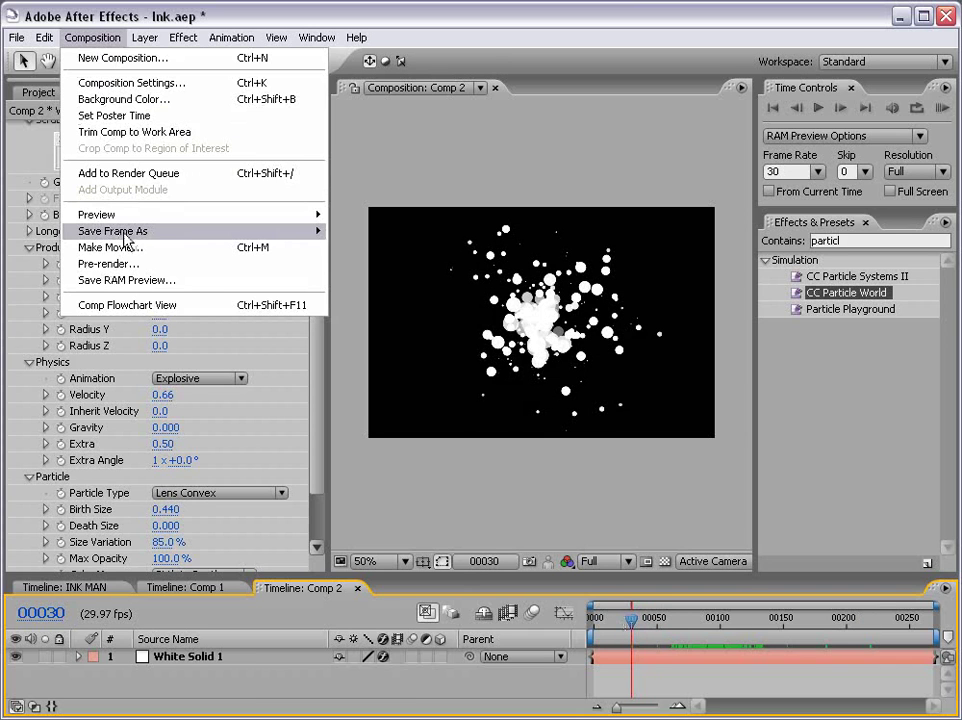
mouse_move(124, 232)
click(356, 238)
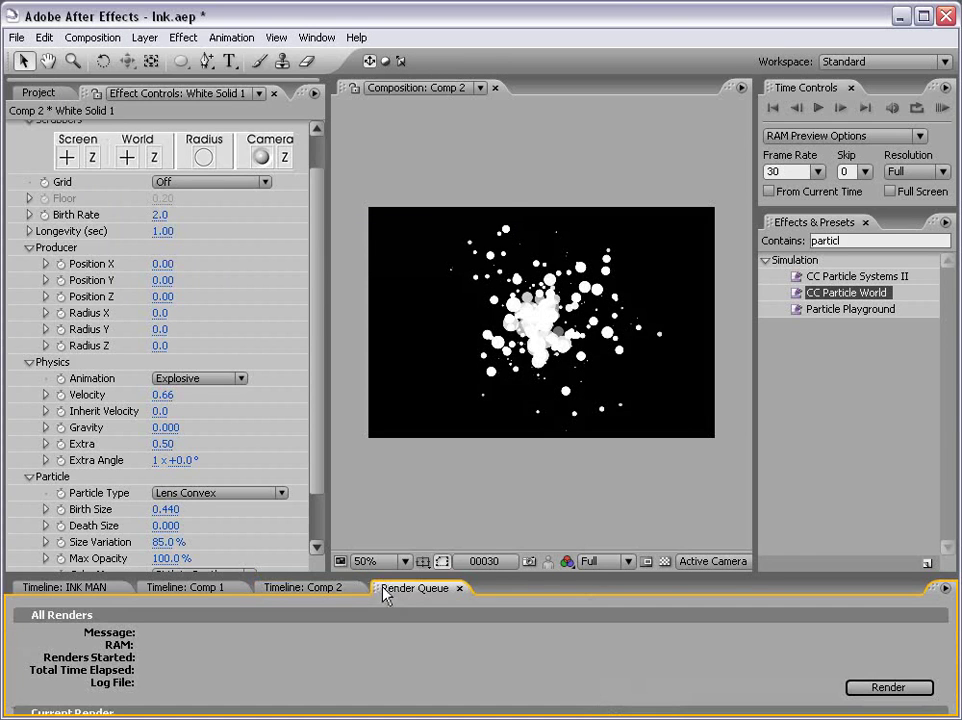
Undock the Render Queue into a small floating window that leaves the composition view and timeline free
drag(376, 589, 358, 341)
drag(290, 259, 738, 254)
drag(799, 419, 685, 609)
drag(512, 257, 285, 170)
drag(436, 527, 366, 525)
Queue frames 97, 114, 143, 172 and 194 of Comp 2 as additional Photoshop stills
drag(645, 627, 699, 620)
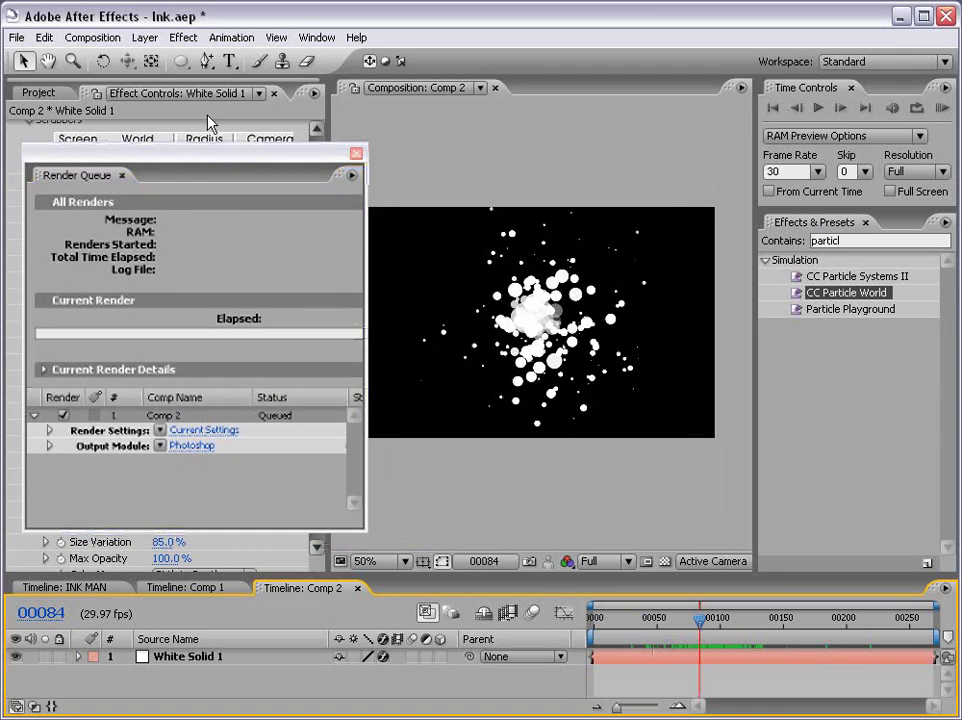
click(94, 38)
mouse_move(200, 231)
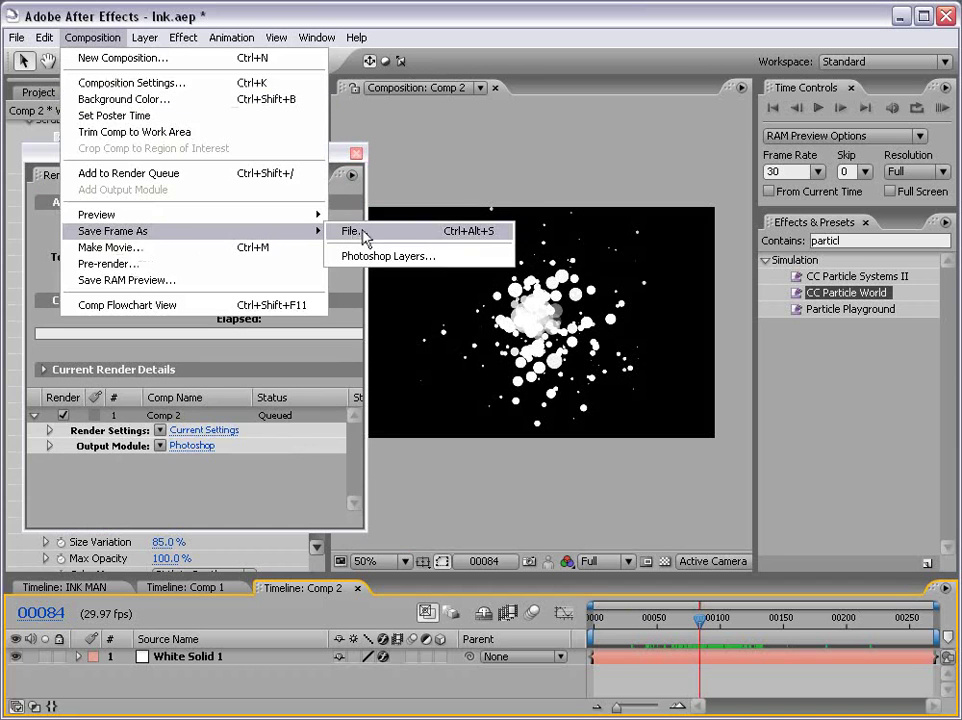
click(362, 176)
drag(702, 622, 838, 622)
key(ctrl+z)
key(ctrl+alt+s)
key(ctrl+alt+s)
key(ctrl+alt+s)
key(ctrl+alt+s)
key(ctrl+alt+s)
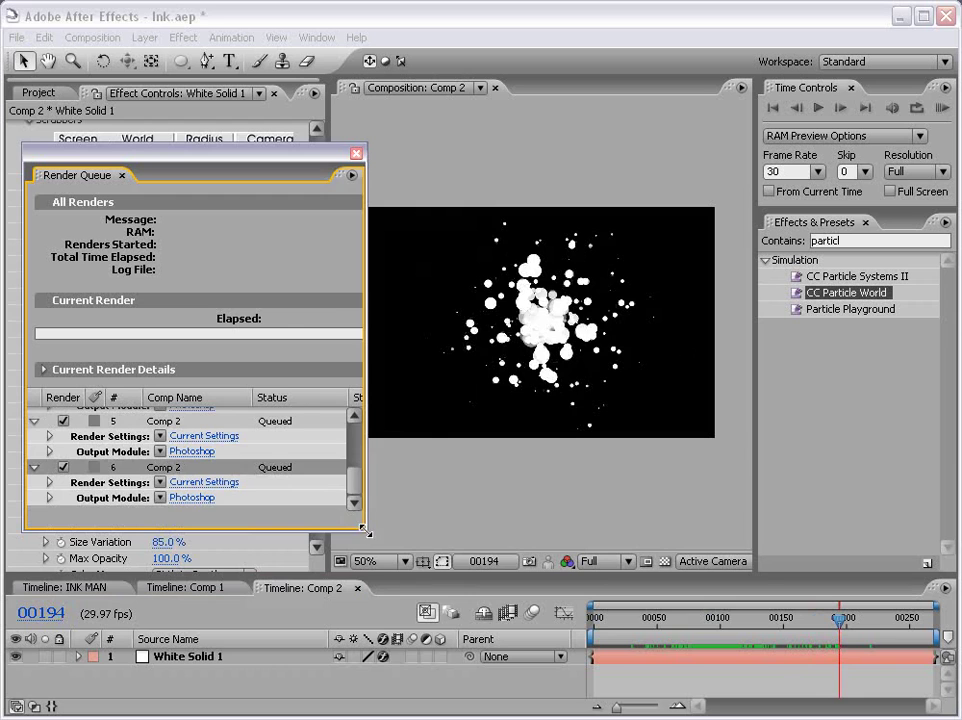
Confirm the first queued frame's Photoshop Sequence output with RGB + Alpha channels, render all queued frames and close the render queue
drag(366, 532, 724, 683)
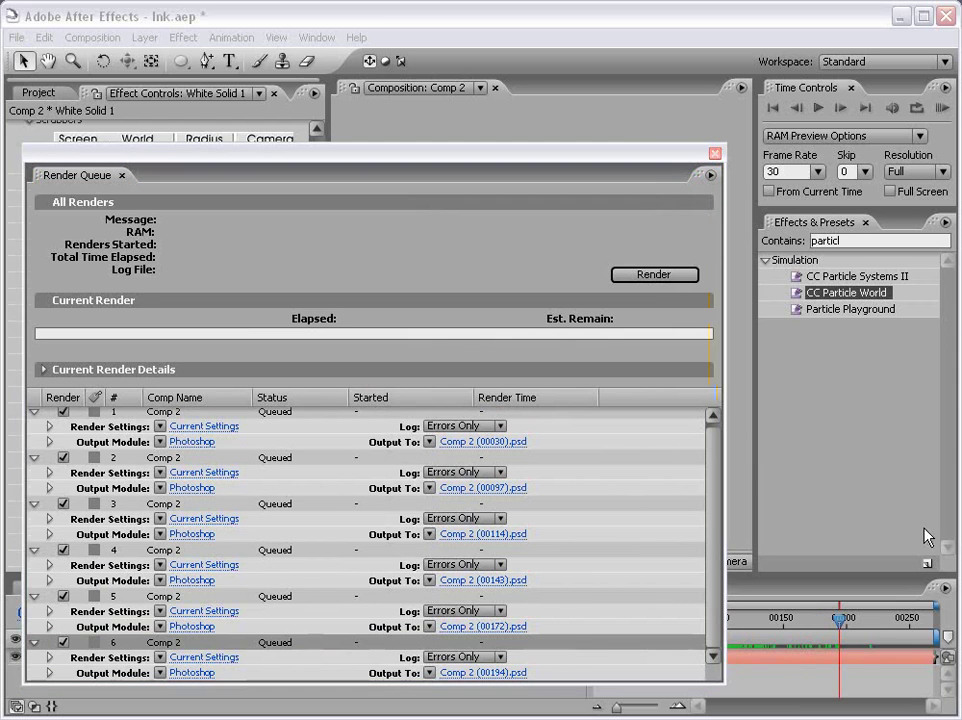
click(192, 441)
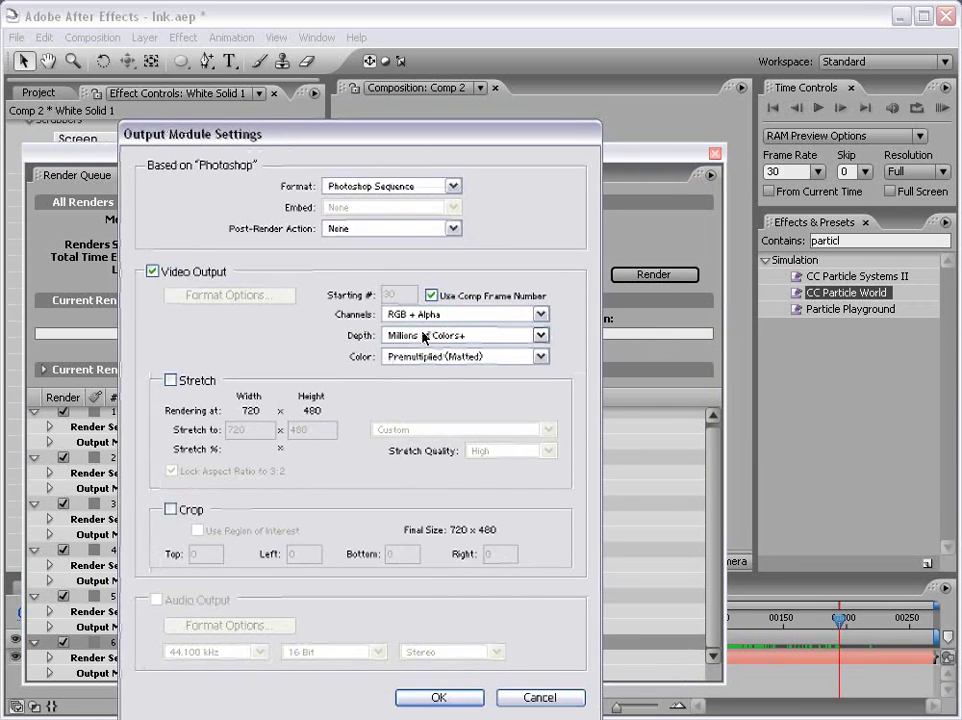
key(Return)
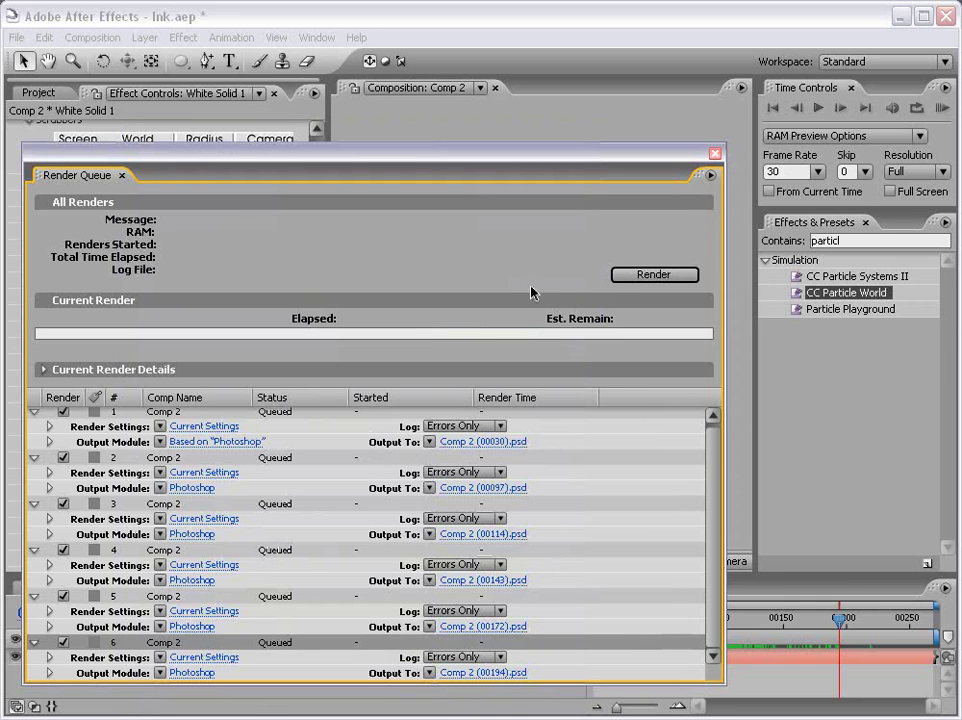
click(653, 274)
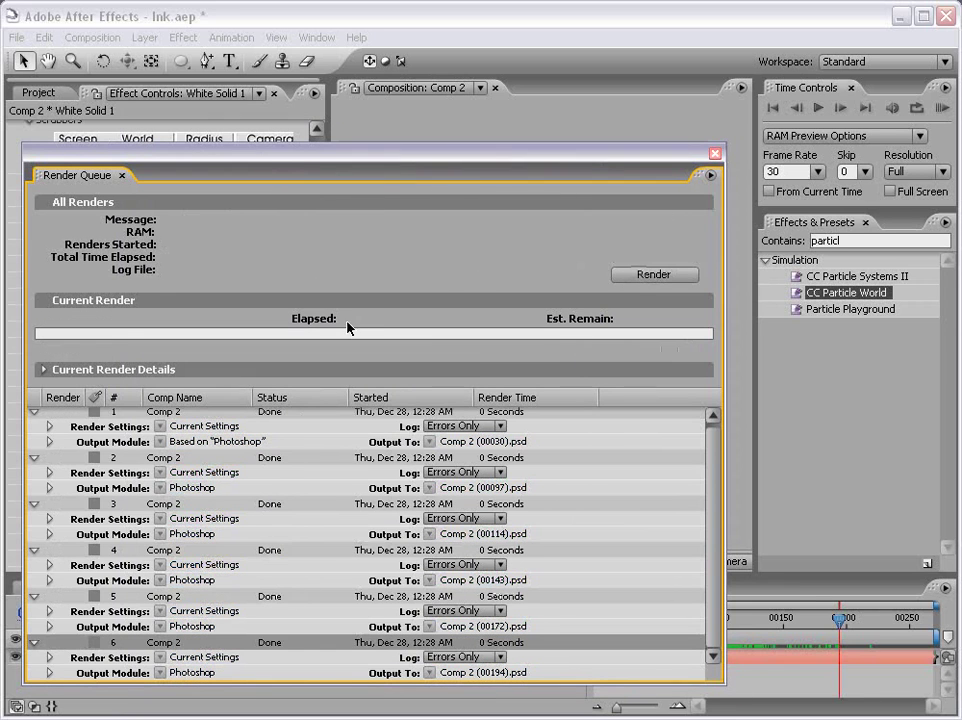
click(715, 153)
Create a 720 × 480 NTSC DV composition named INK MAN and place Ink (00058).psd at its centre
click(38, 91)
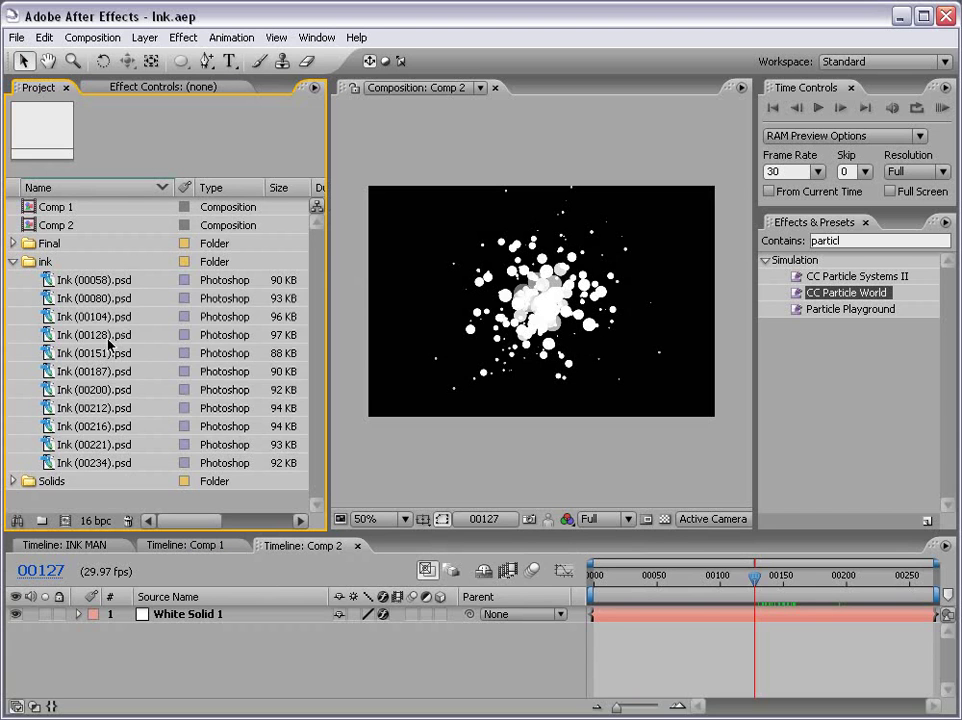
drag(716, 579, 685, 582)
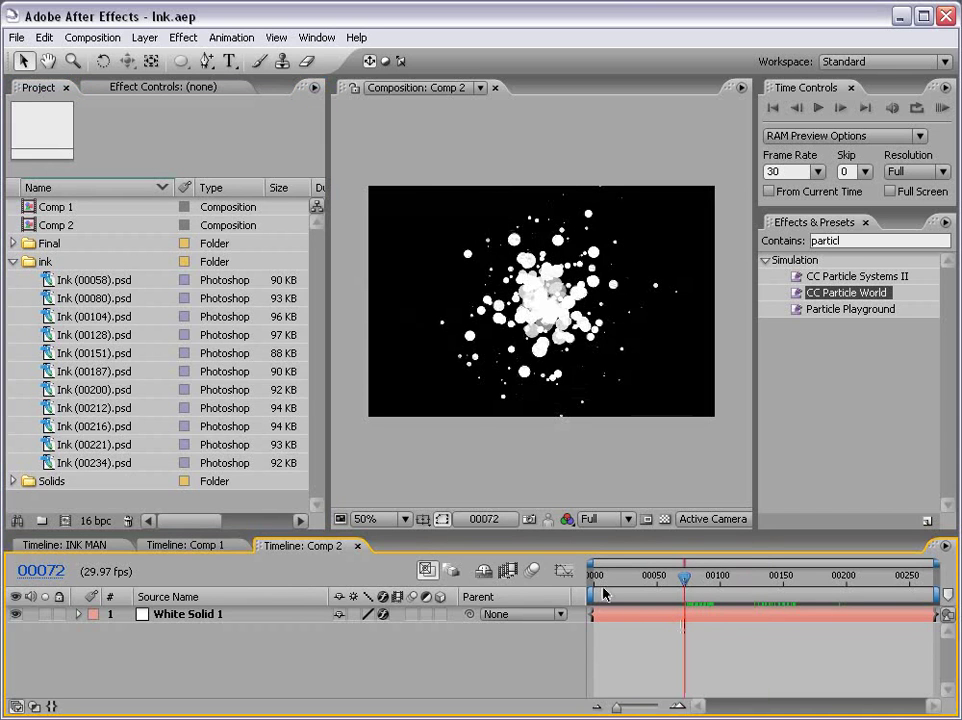
click(92, 37)
click(100, 57)
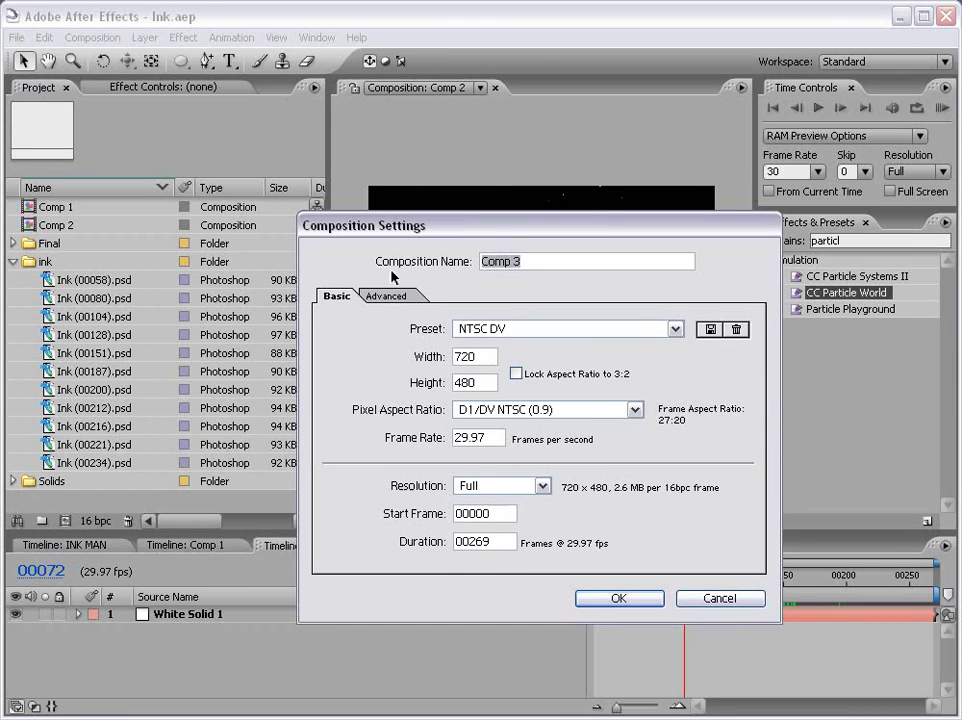
text(INK MAN)
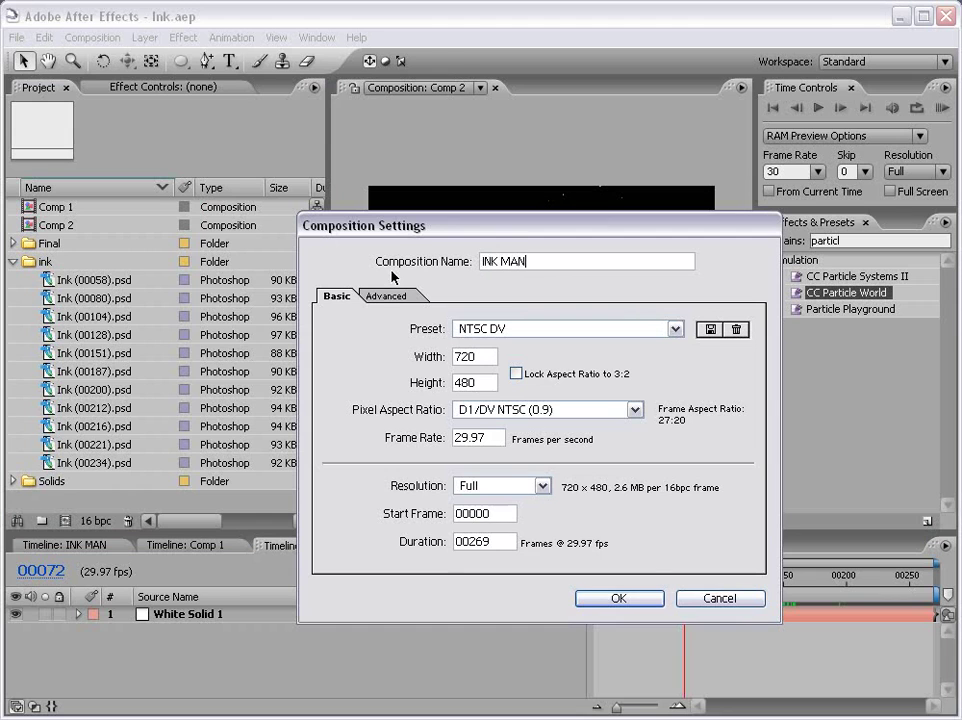
click(617, 600)
click(48, 285)
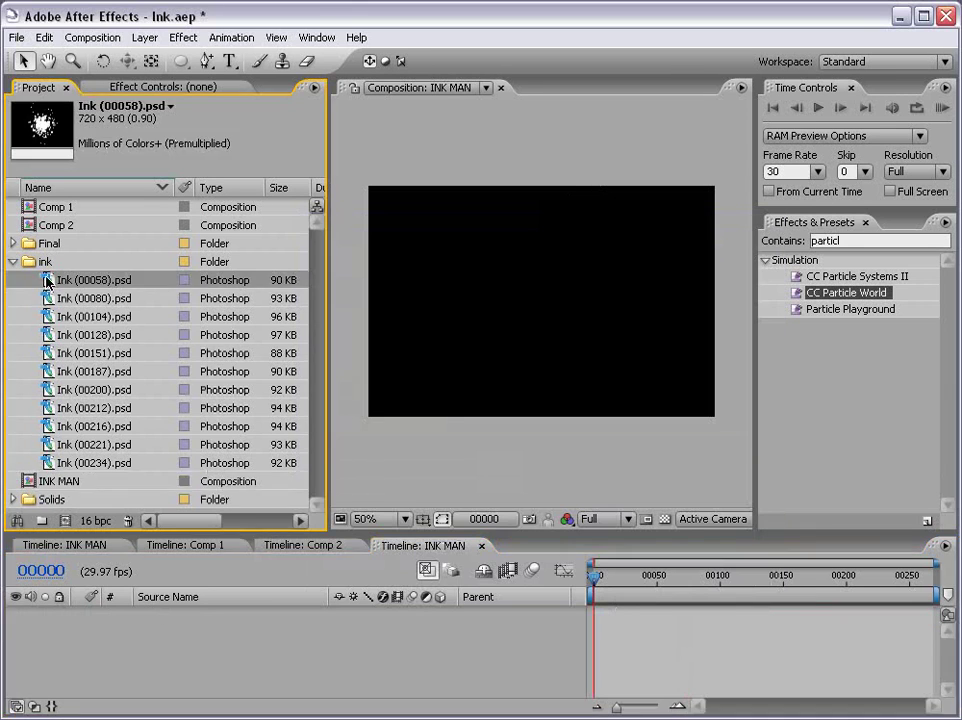
mouse_move(48, 283)
mouse_down()
mouse_move(259, 281)
mouse_move(513, 300)
mouse_move(550, 313)
mouse_move(545, 305)
mouse_up()
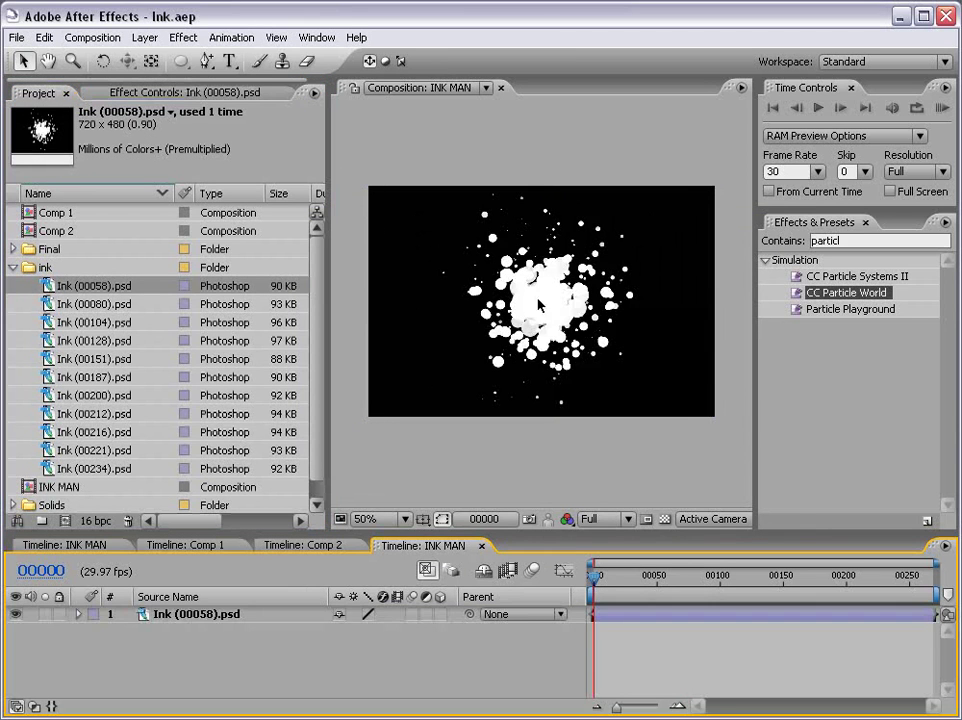
Apply Hue/Saturation to the ink layer with Master Lightness at -100, turn the effect off and deselect the layer
click(557, 285)
click(184, 39)
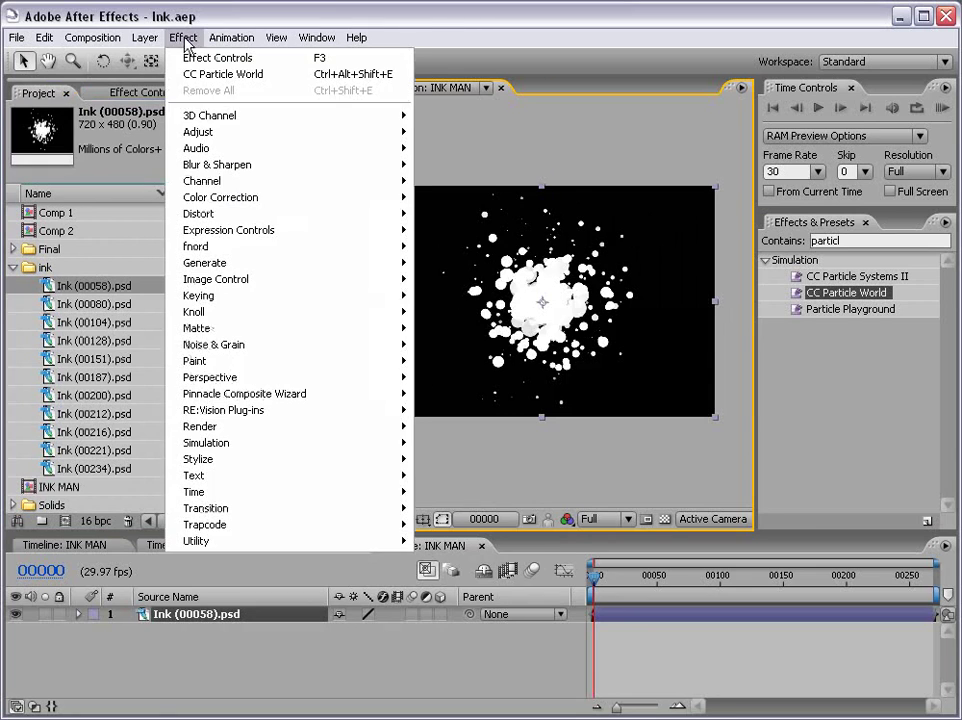
mouse_move(228, 199)
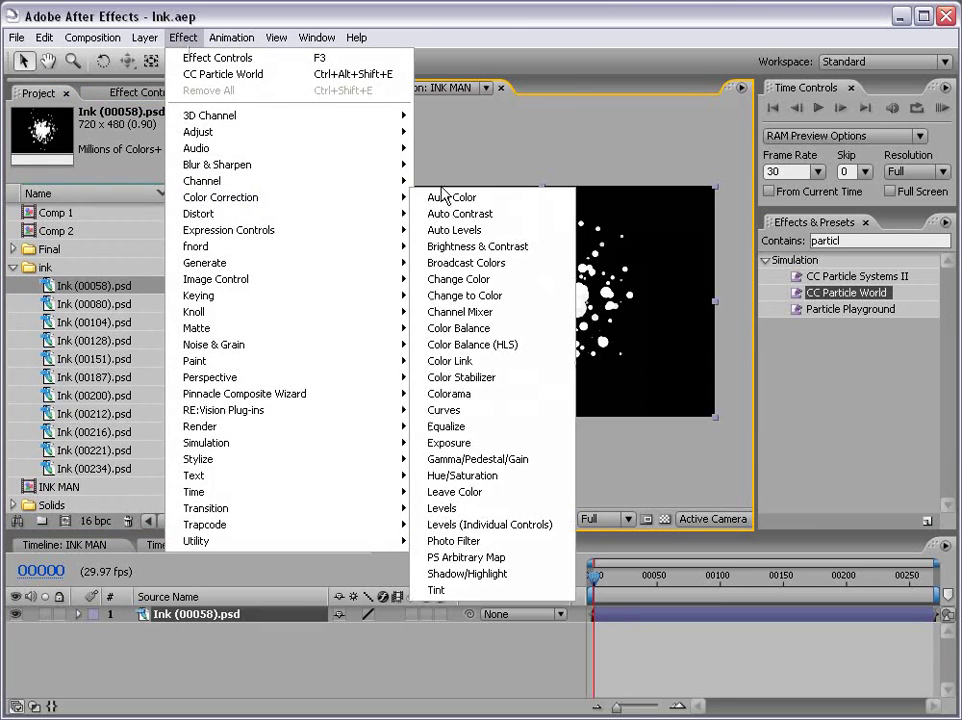
click(478, 478)
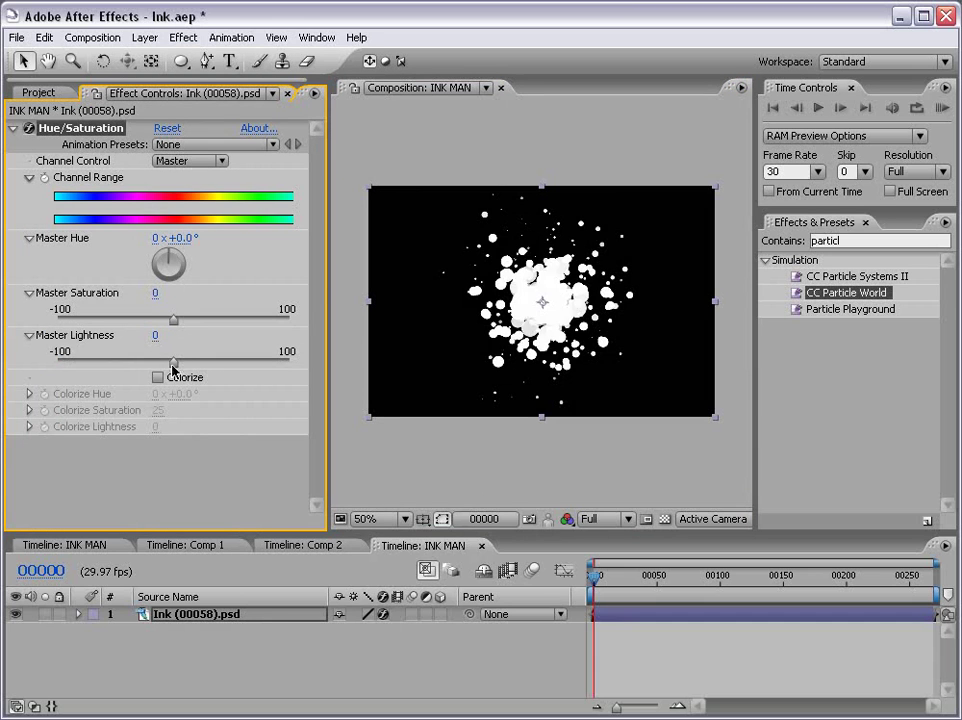
drag(172, 367, 15, 369)
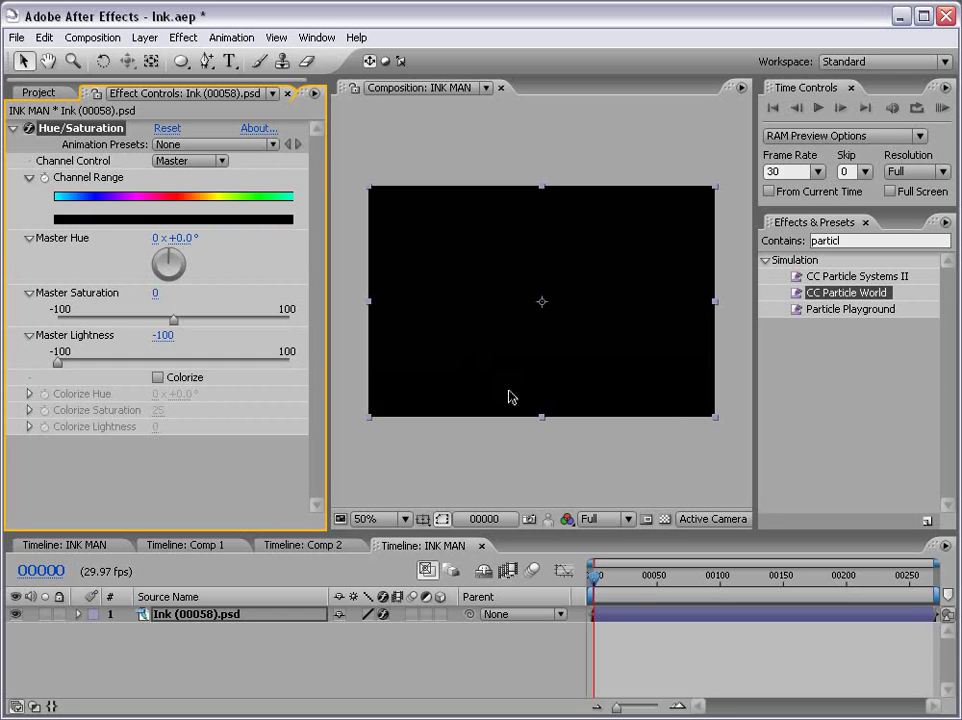
click(30, 129)
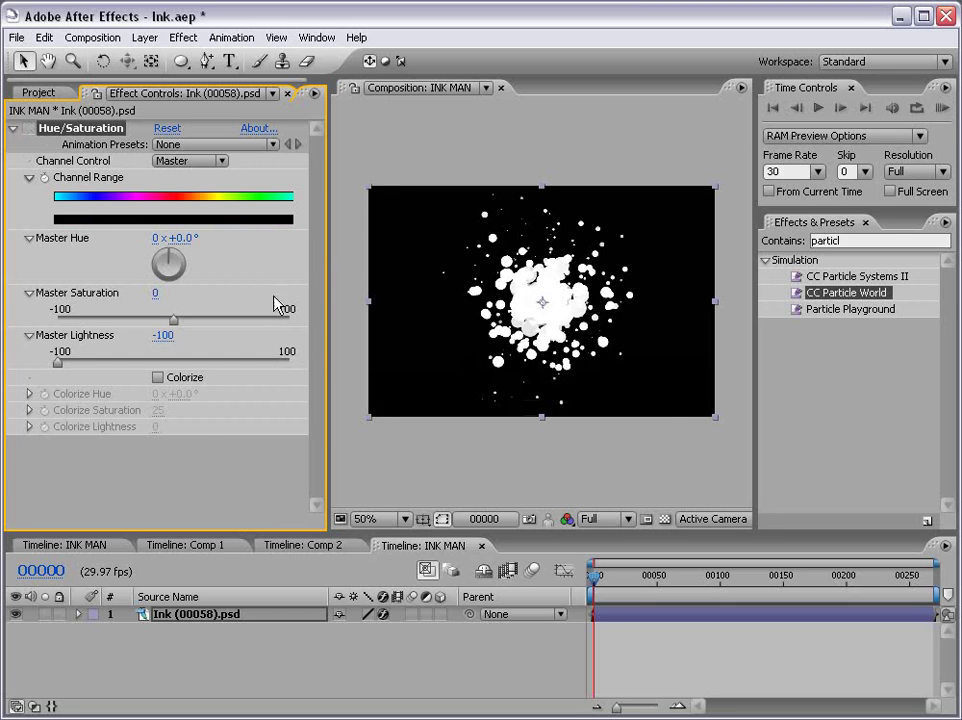
click(470, 476)
Create a comp-size solid named BG in dark red
click(144, 37)
mouse_move(156, 58)
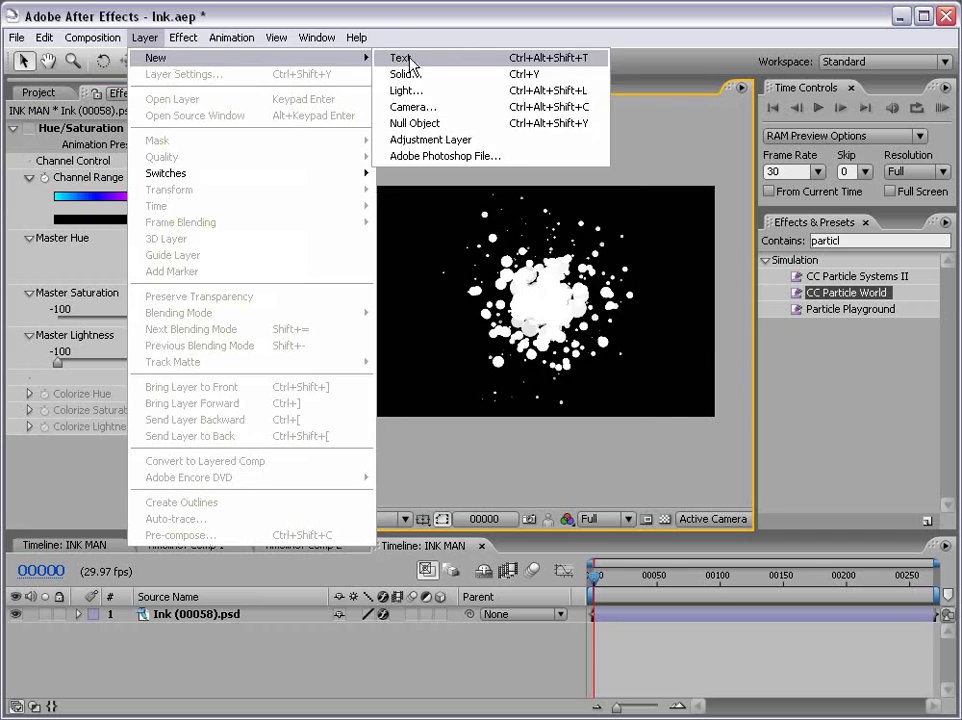
click(406, 74)
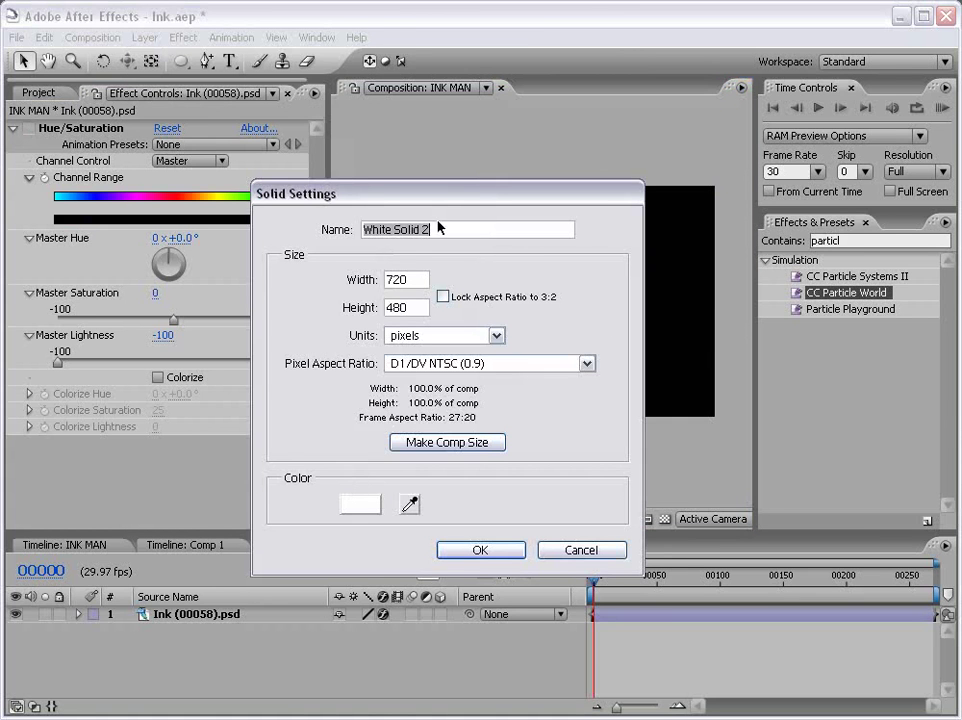
text(BTG)
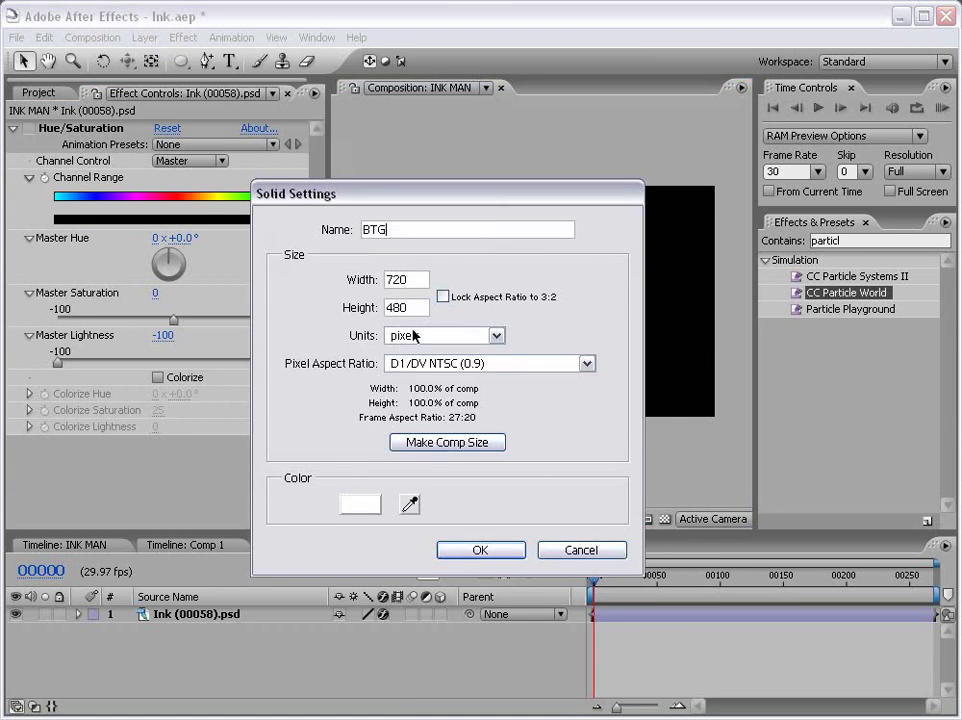
key(BackSpace)
text(G)
click(360, 503)
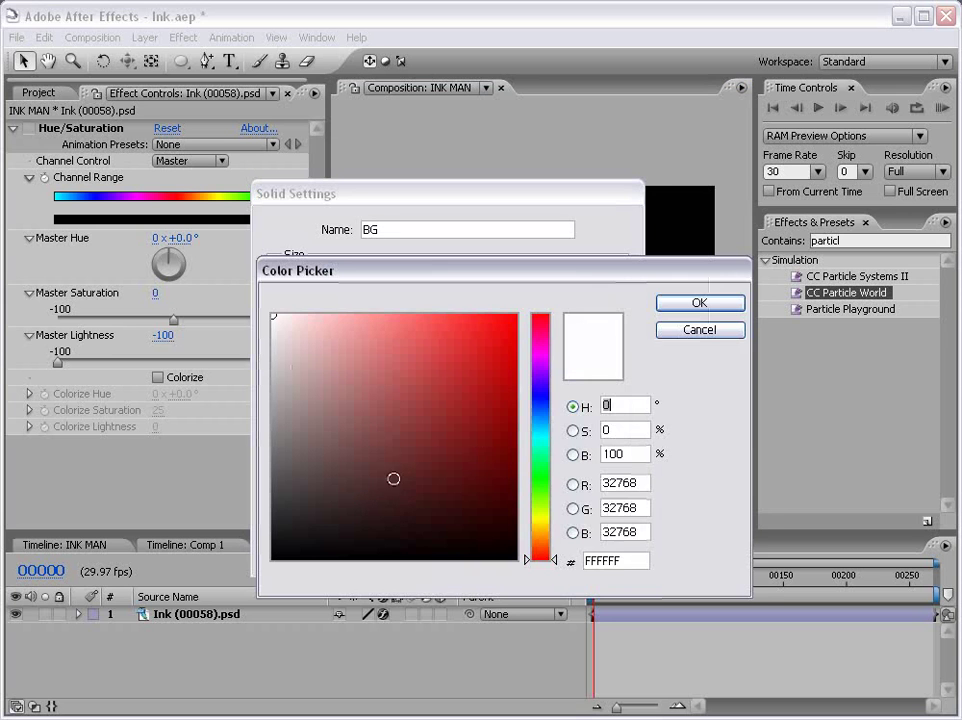
click(511, 491)
drag(511, 491, 515, 468)
click(666, 303)
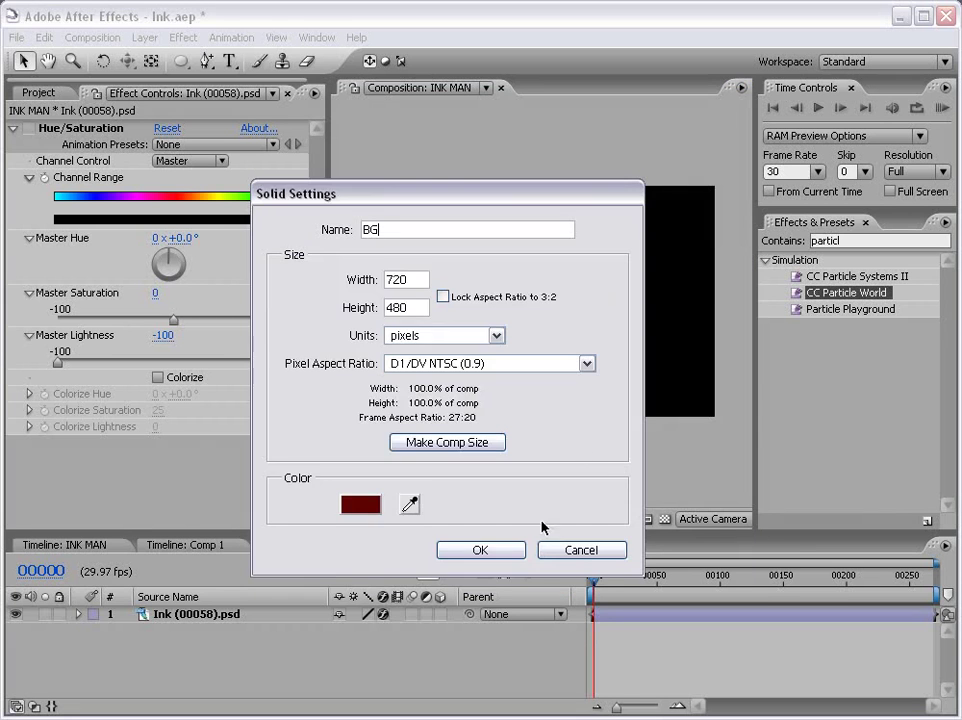
click(505, 548)
Create a comp-size black solid named MASK
click(145, 37)
mouse_move(160, 57)
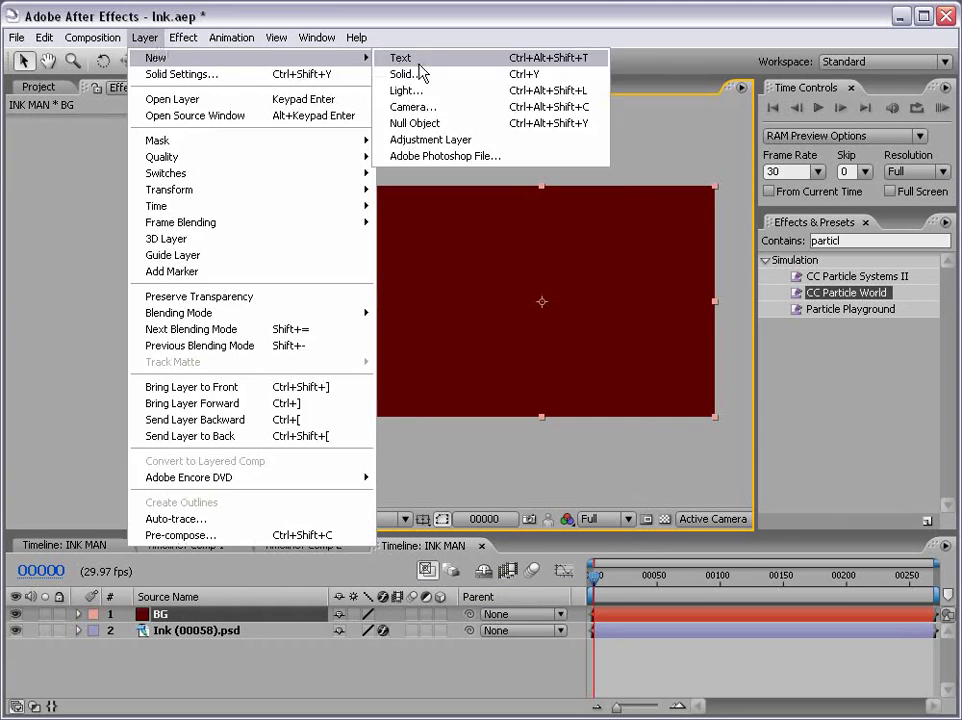
click(418, 78)
click(358, 500)
drag(358, 498, 517, 558)
key(Return)
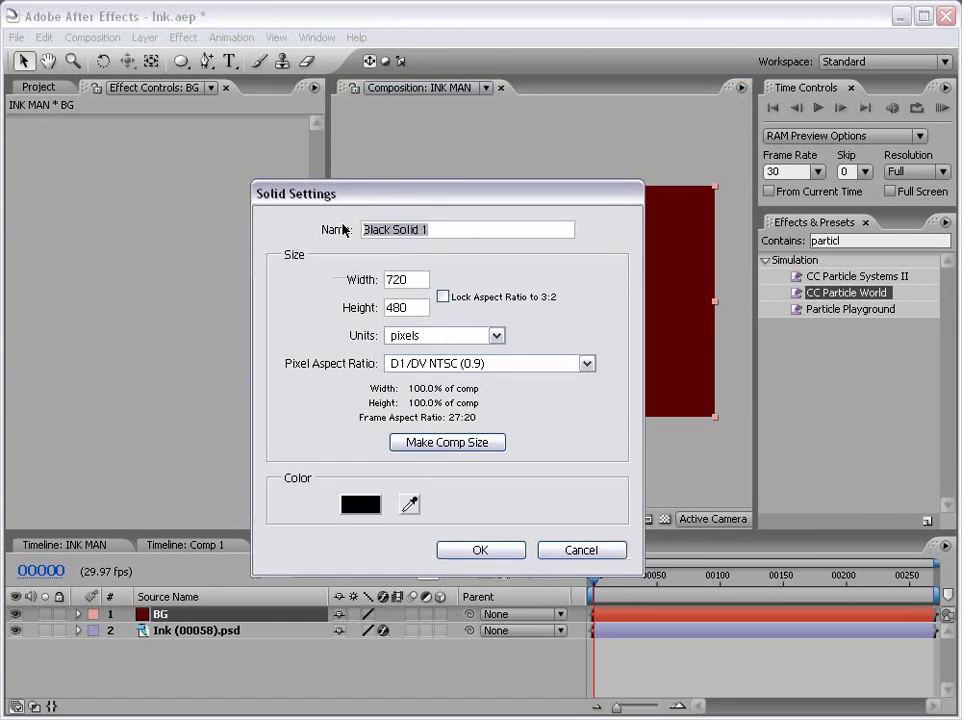
text(MASK)
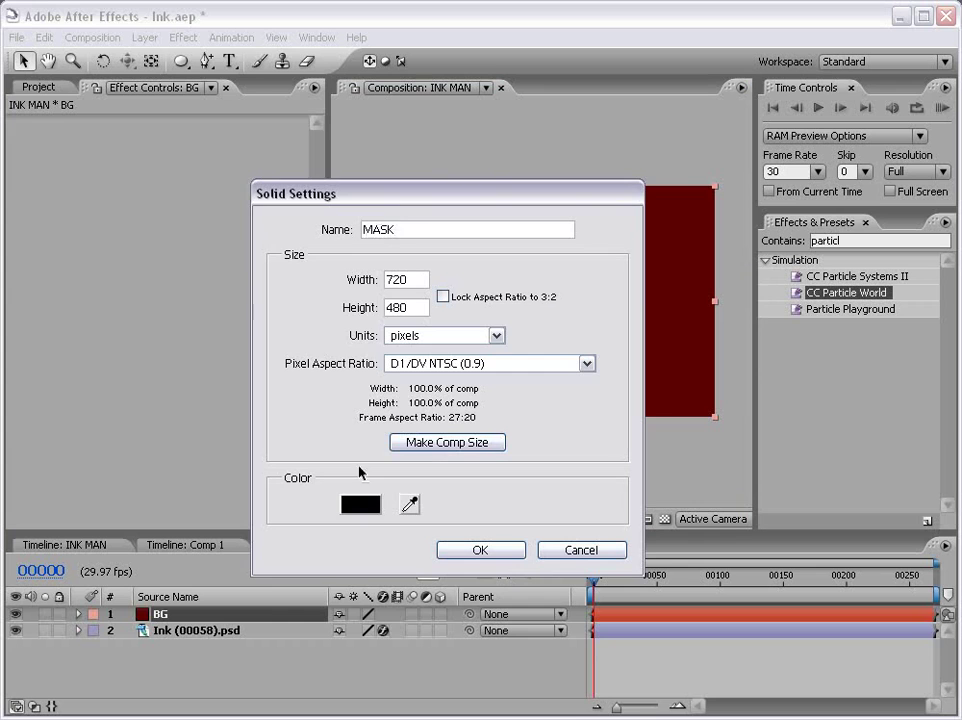
key(Return)
Move the MASK and BG layers below the Ink (00058).psd layer and select only the MASK layer
click(157, 628)
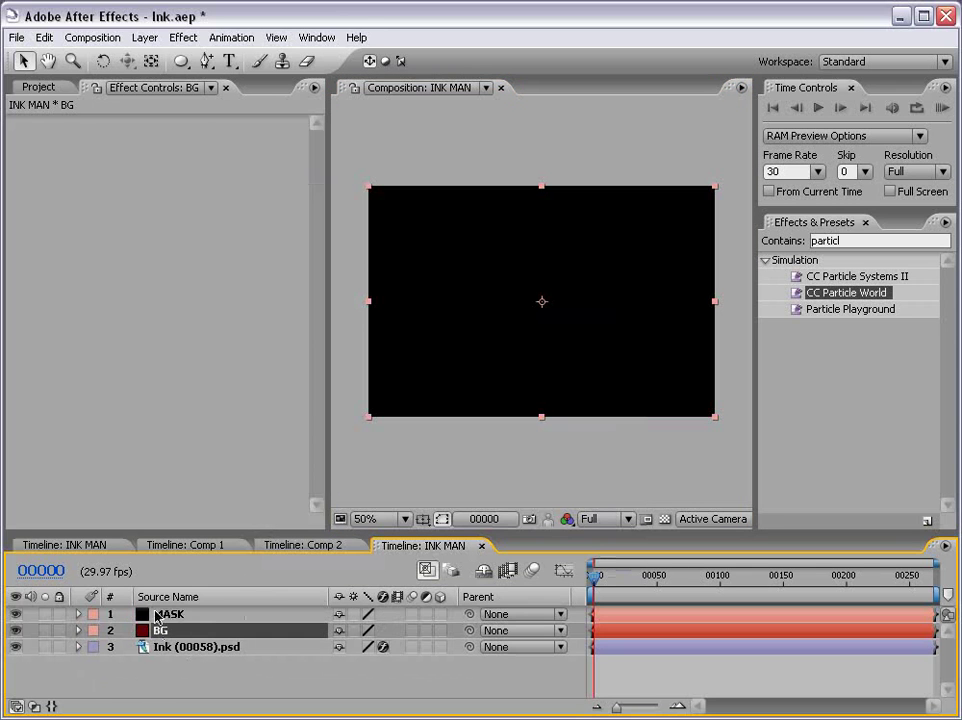
shift+click(166, 615)
drag(161, 622, 185, 666)
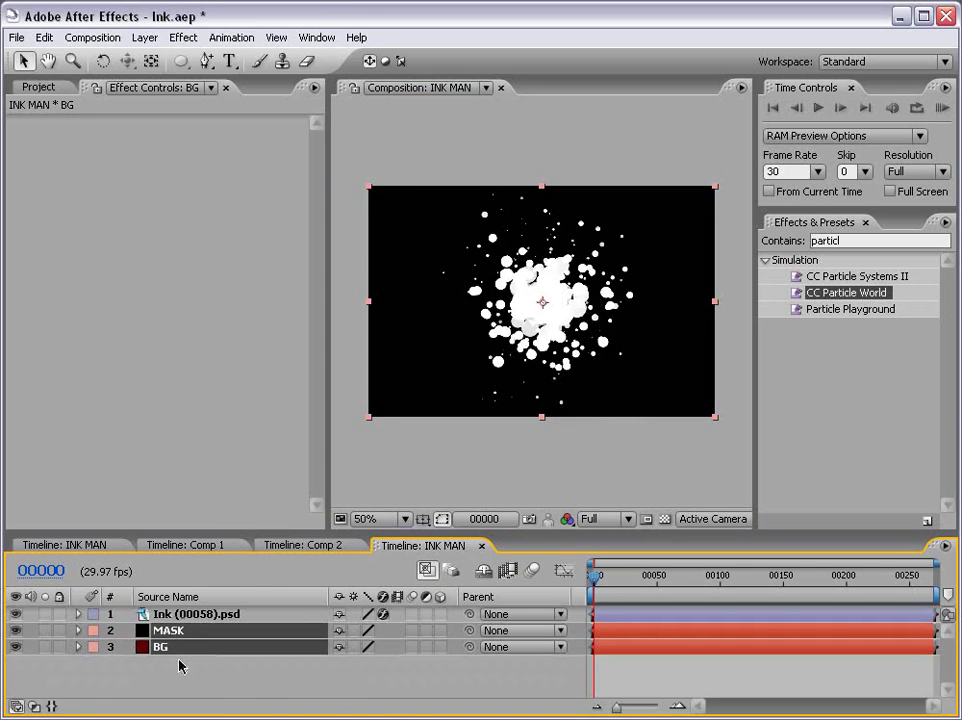
click(194, 681)
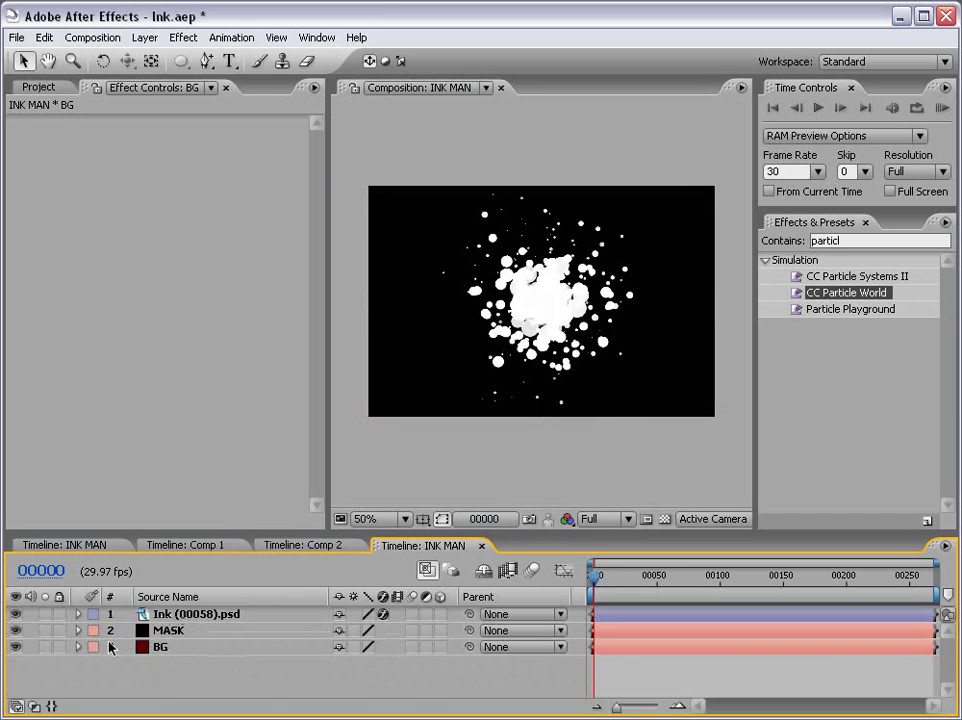
click(168, 631)
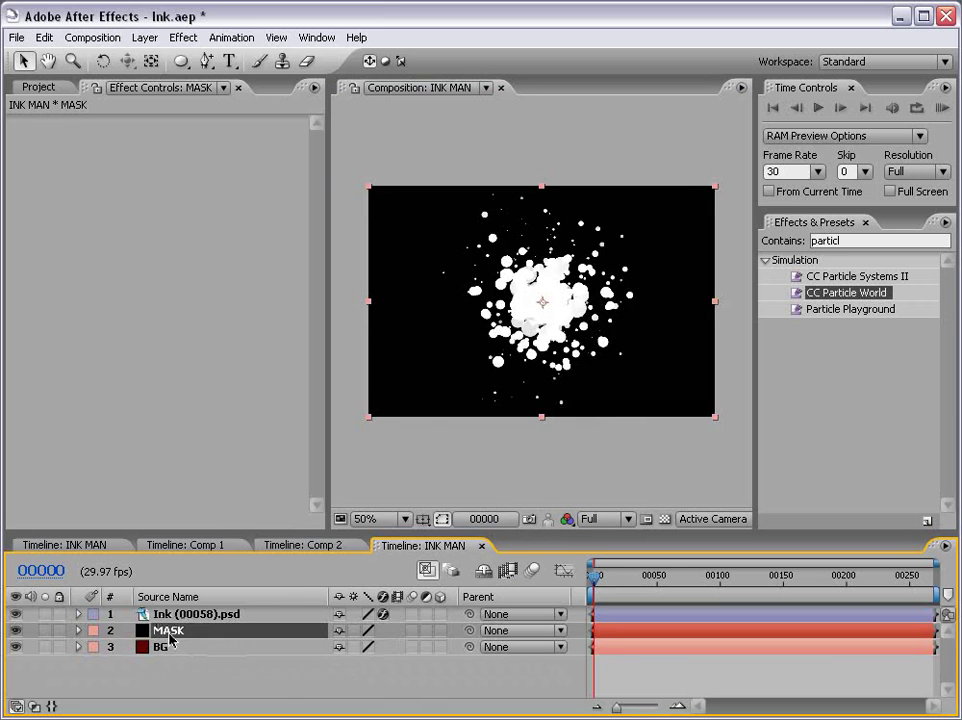
Draw an elliptical mask on the MASK layer that spans almost the entire composition frame
click(181, 61)
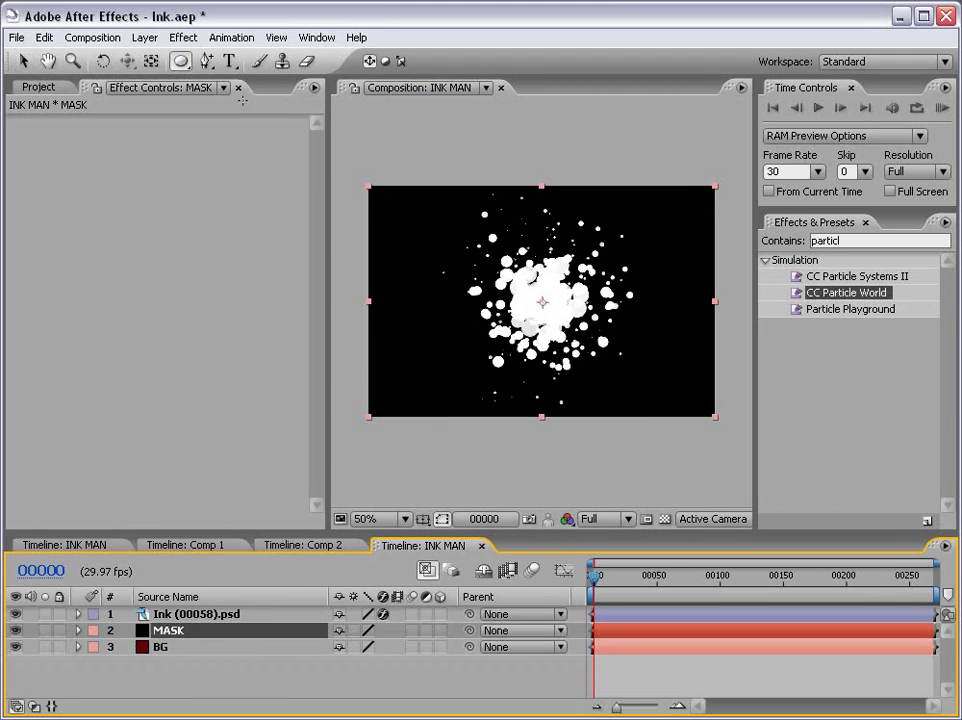
drag(372, 187, 712, 417)
click(247, 686)
key(v)
Set the MASK layer's elliptical mask to Subtract mode with a Mask Feather of 340 pixels
click(167, 631)
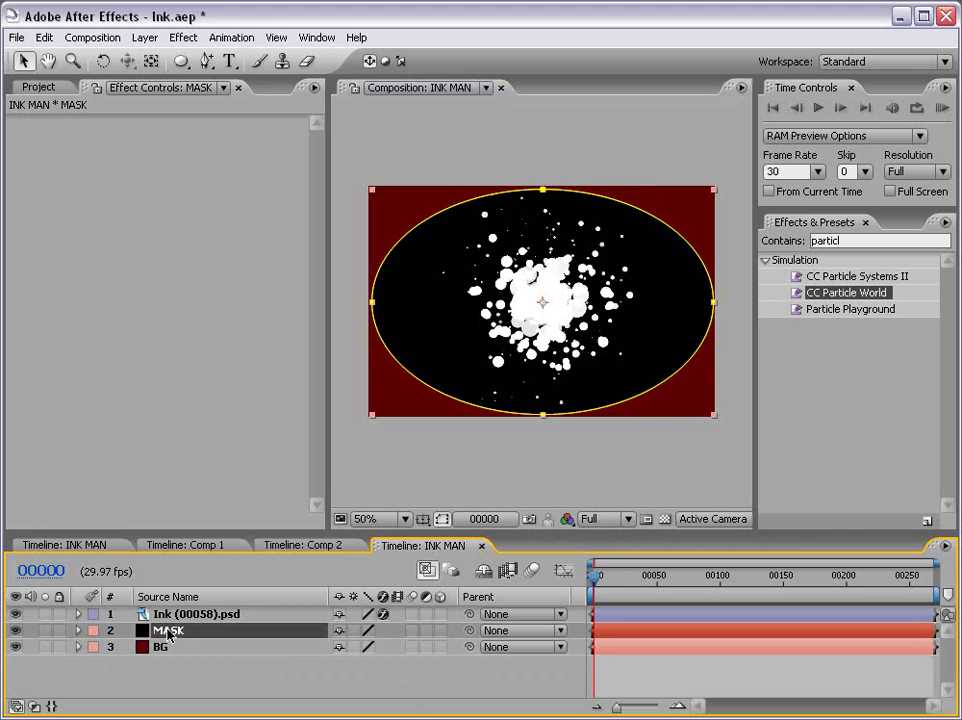
key(m)
click(384, 648)
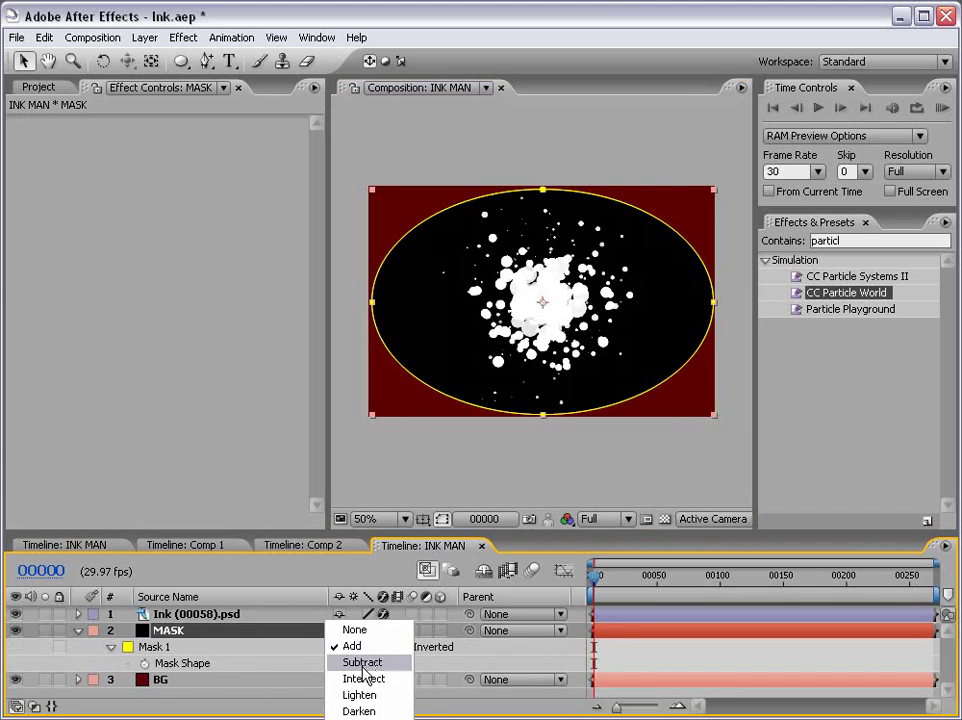
click(362, 663)
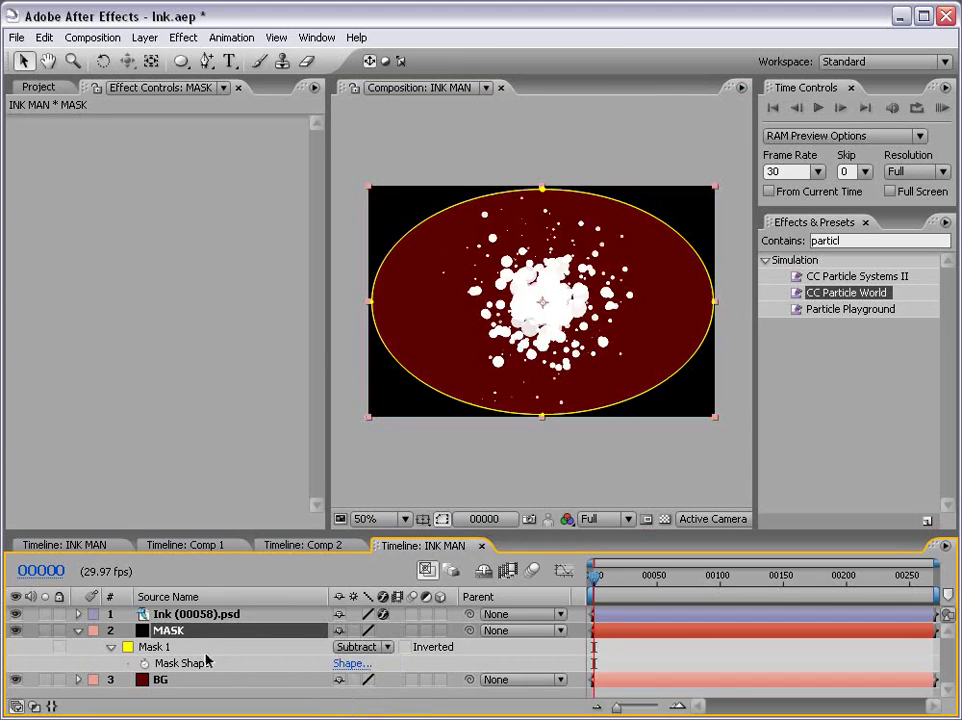
key(f)
drag(356, 663, 678, 631)
click(644, 652)
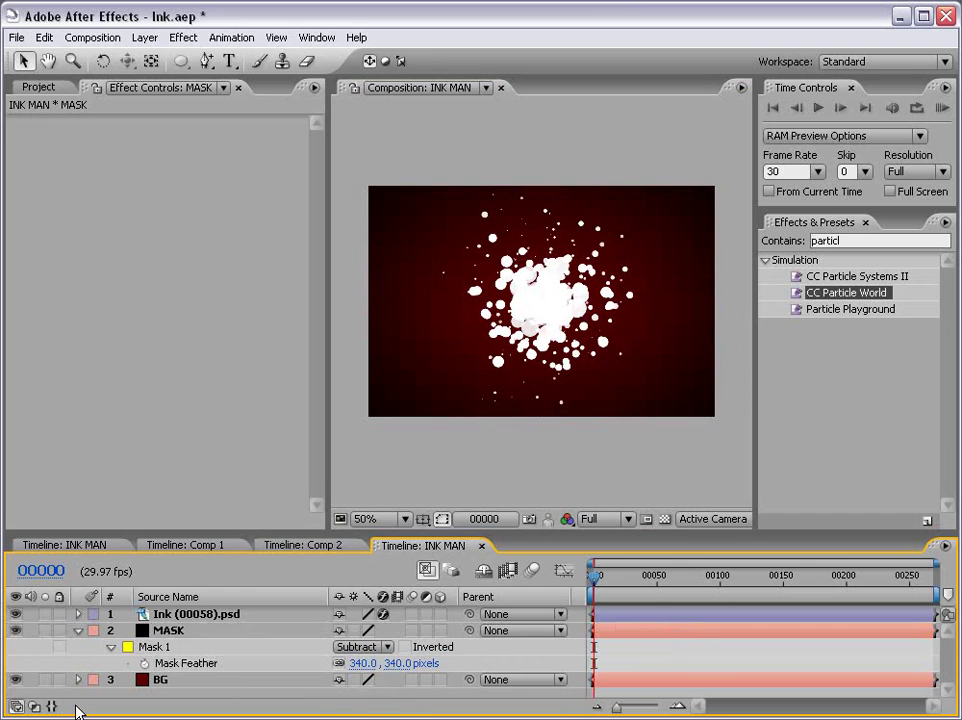
click(78, 631)
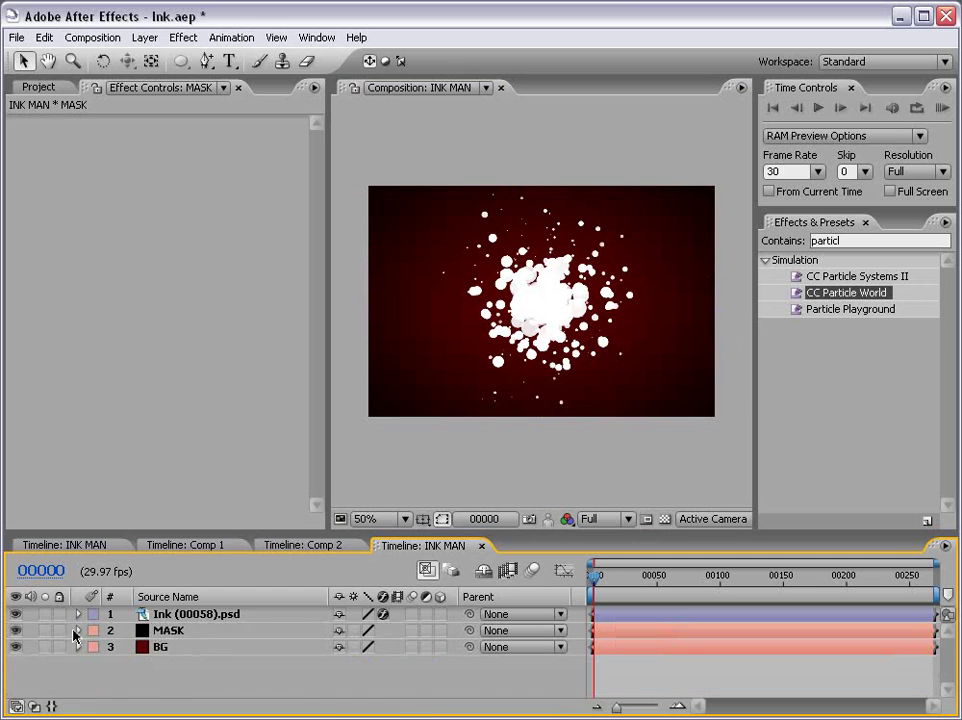
Lock the MASK and BG layers
click(166, 646)
click(168, 631)
click(162, 645)
drag(59, 630, 59, 646)
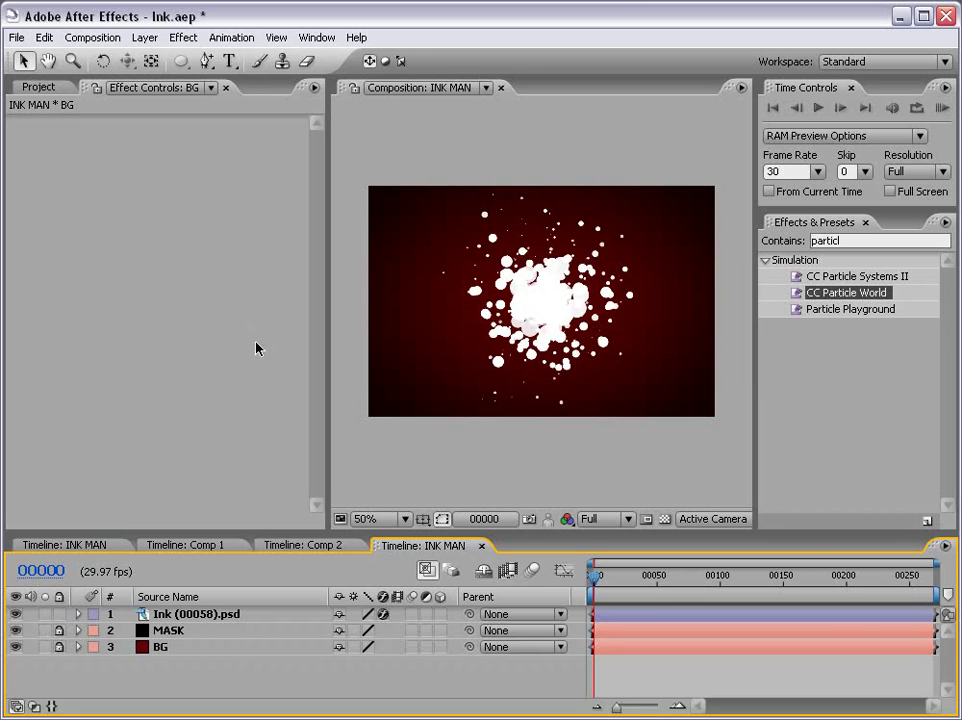
Create a text layer reading INK MAN and move it to the lower left of the composition frame
click(229, 61)
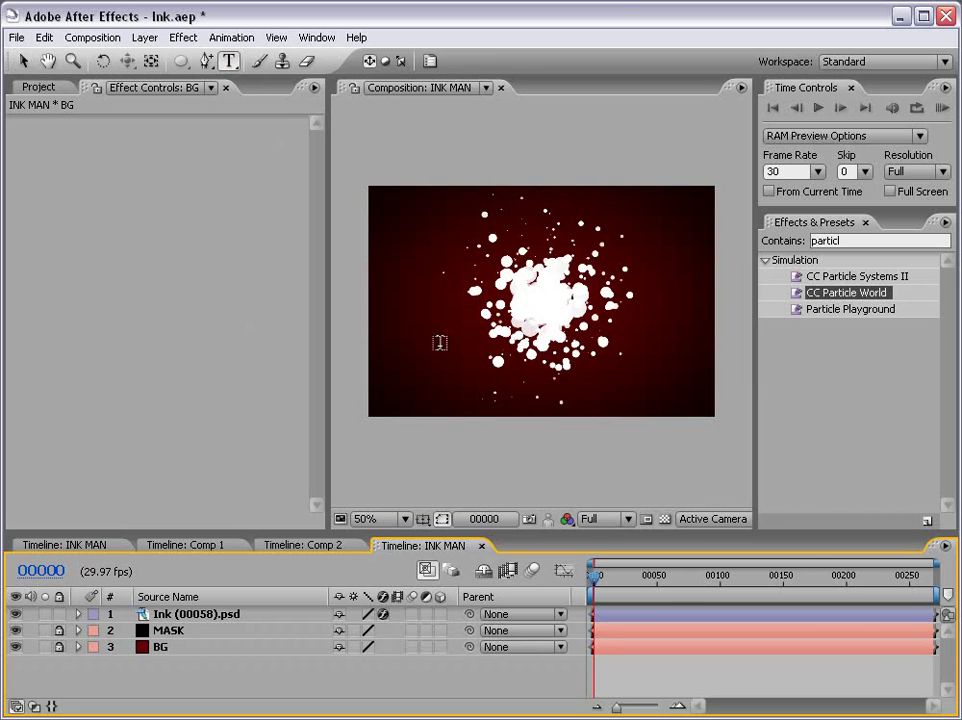
click(434, 330)
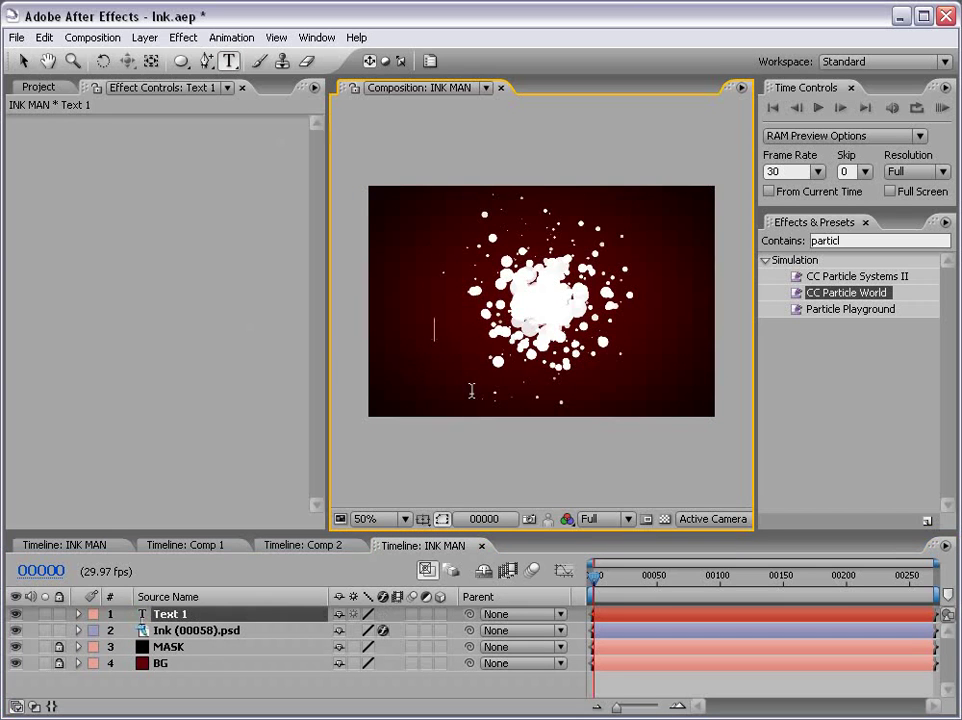
text(INK MAN)
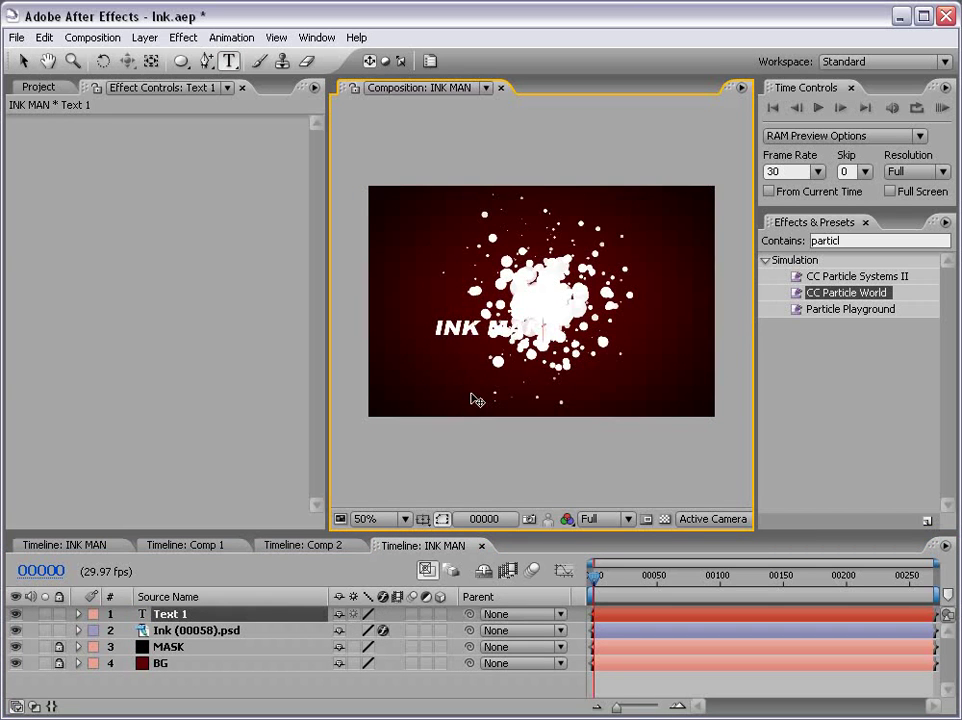
click(24, 61)
drag(473, 349, 425, 387)
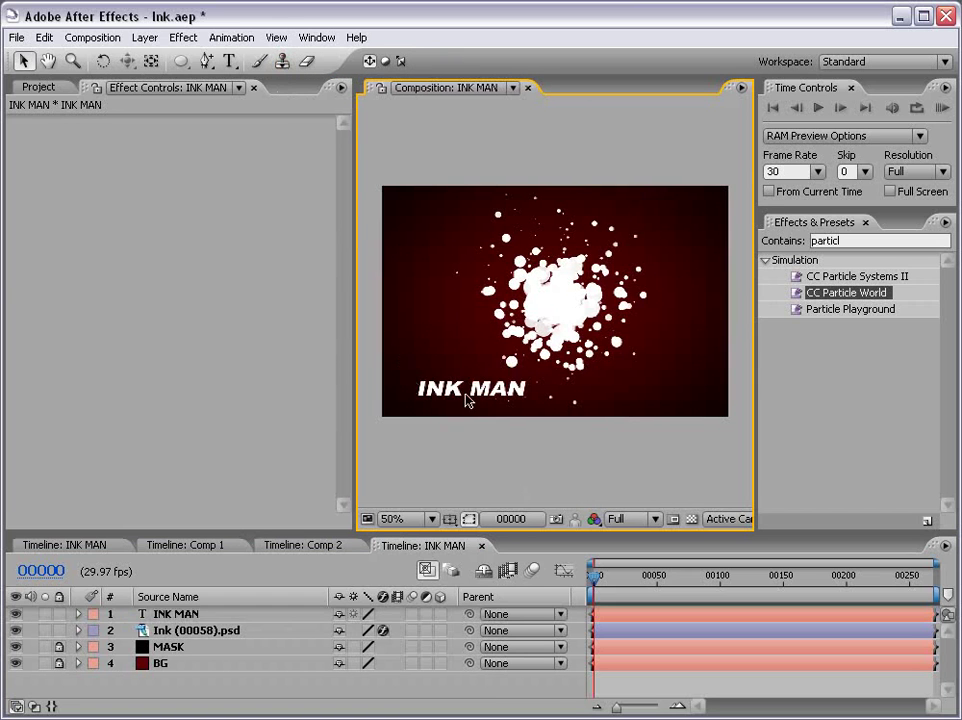
Review the character and paragraph settings of the INK MAN text, close both and deselect the layer
double_click(442, 391)
click(430, 61)
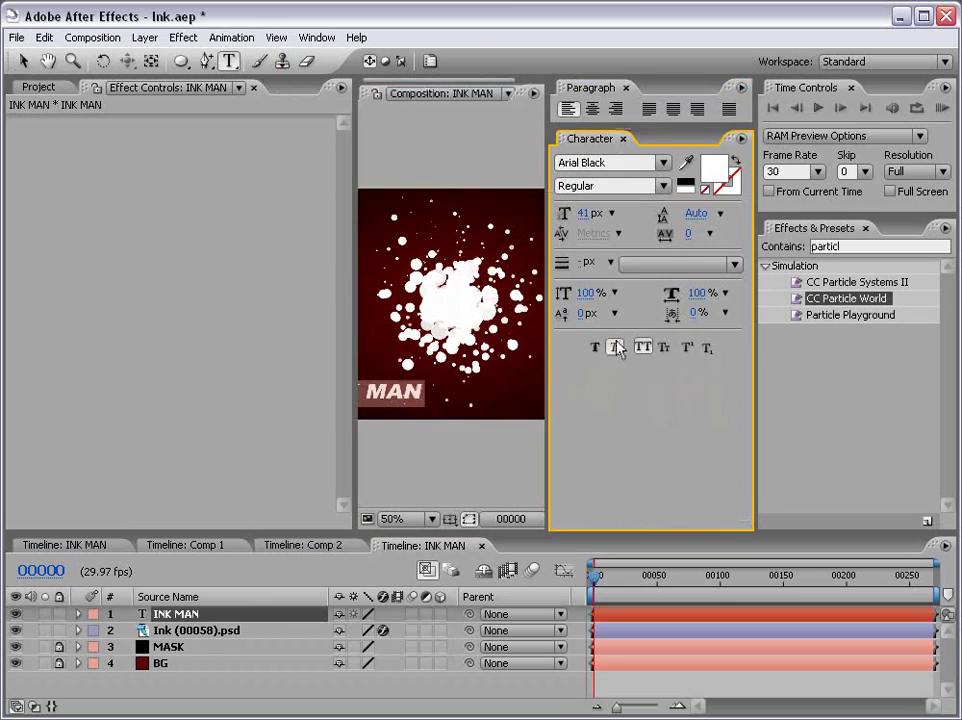
click(622, 138)
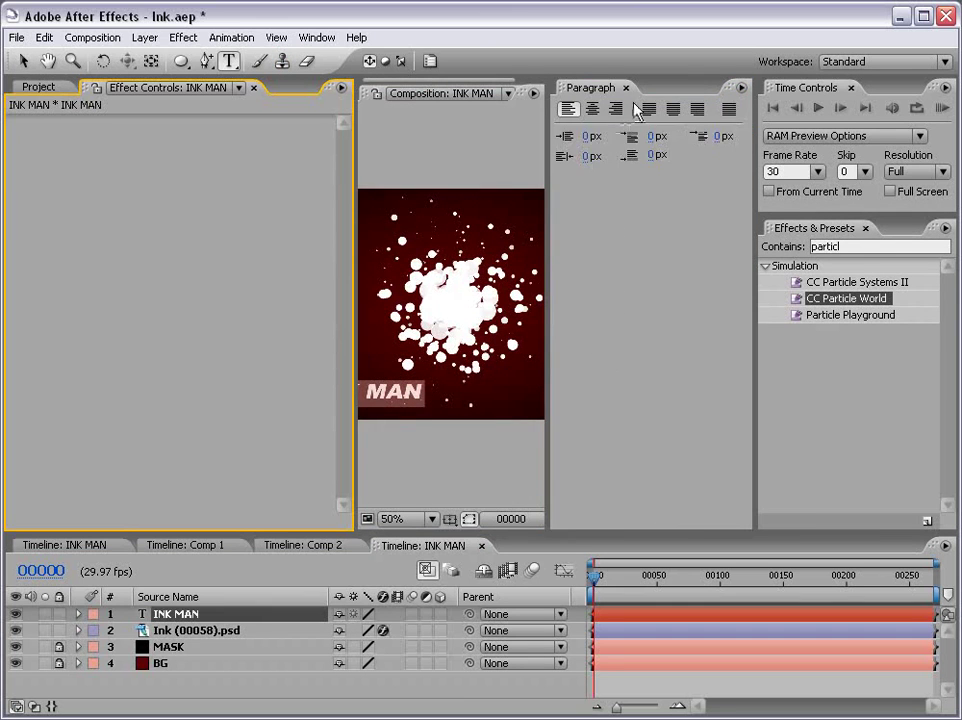
click(624, 87)
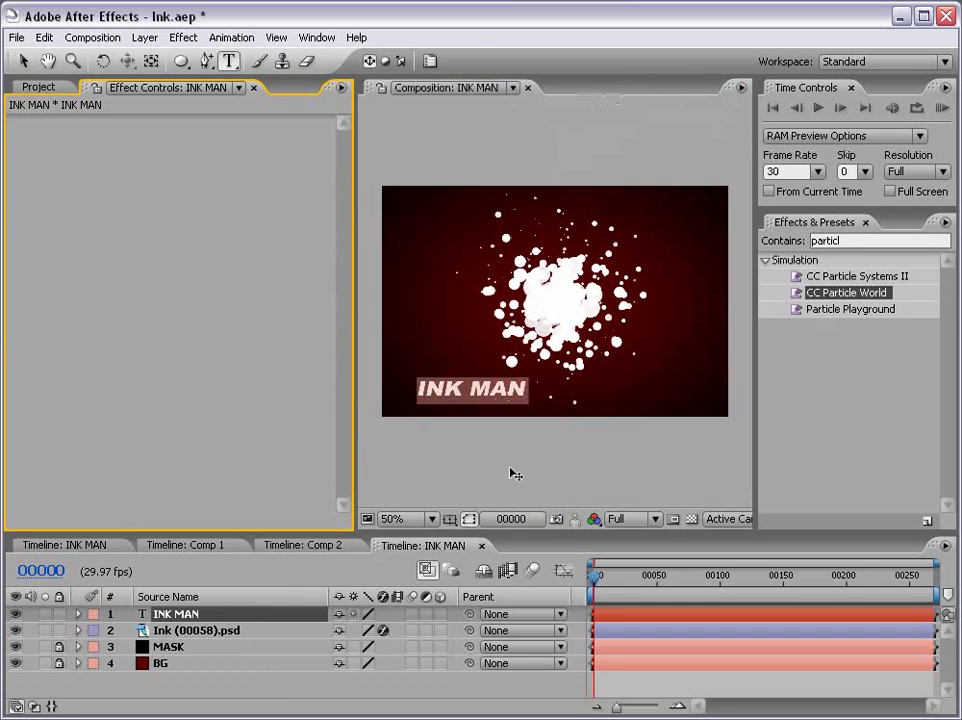
click(22, 61)
click(490, 455)
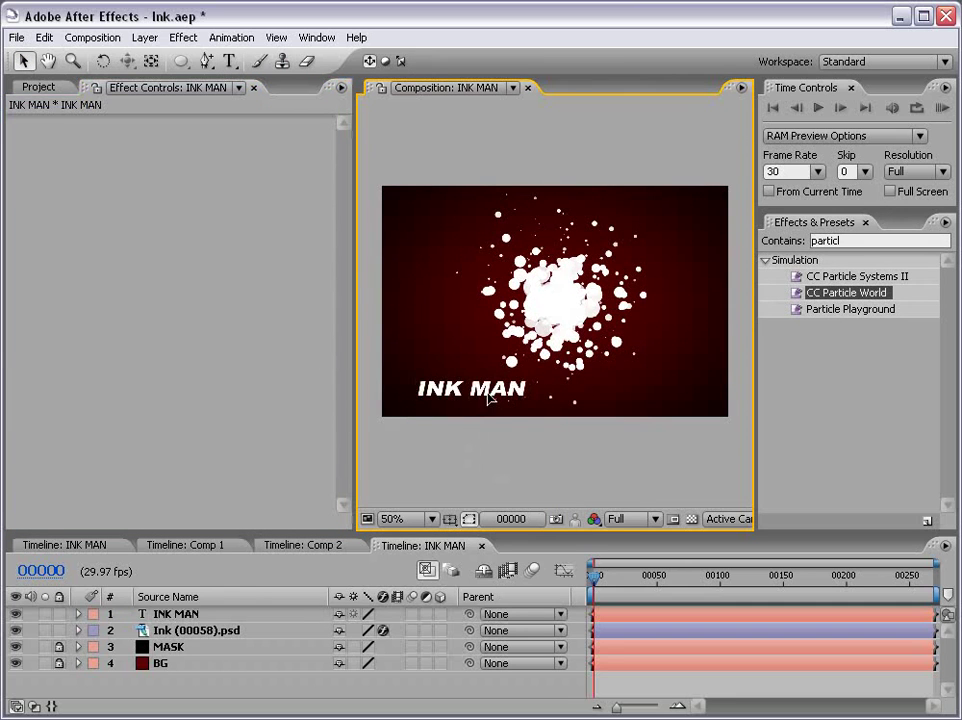
Centre the INK MAN text over the splatter and turn the Ink (00058).psd layer's Hue/Saturation effect back on
mouse_move(490, 398)
mouse_down()
mouse_move(500, 345)
mouse_move(555, 310)
mouse_move(578, 312)
mouse_up()
click(190, 632)
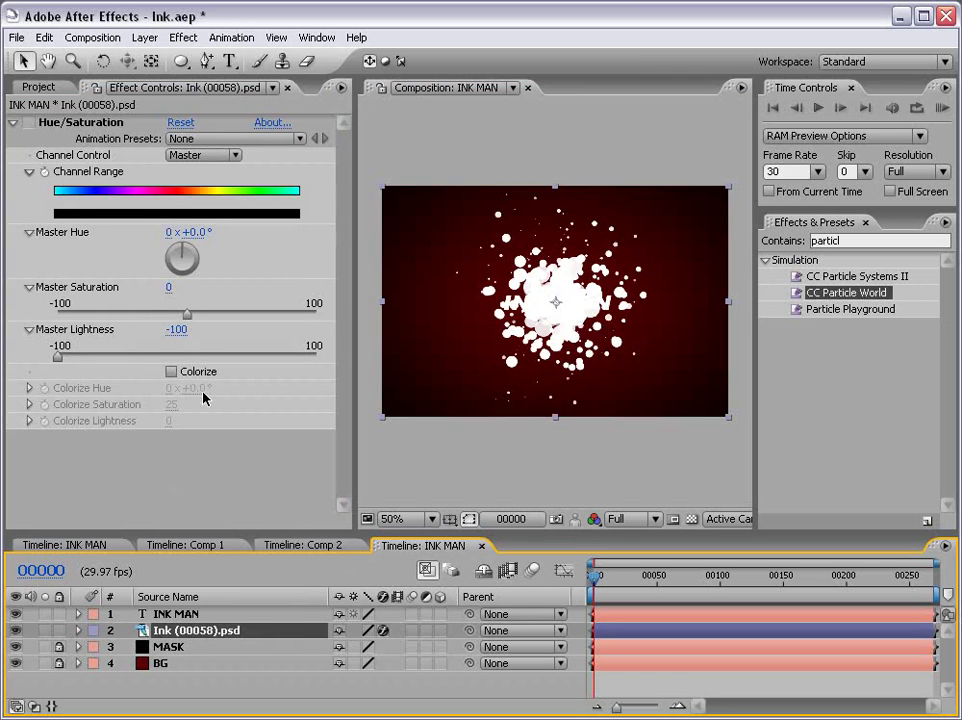
click(29, 122)
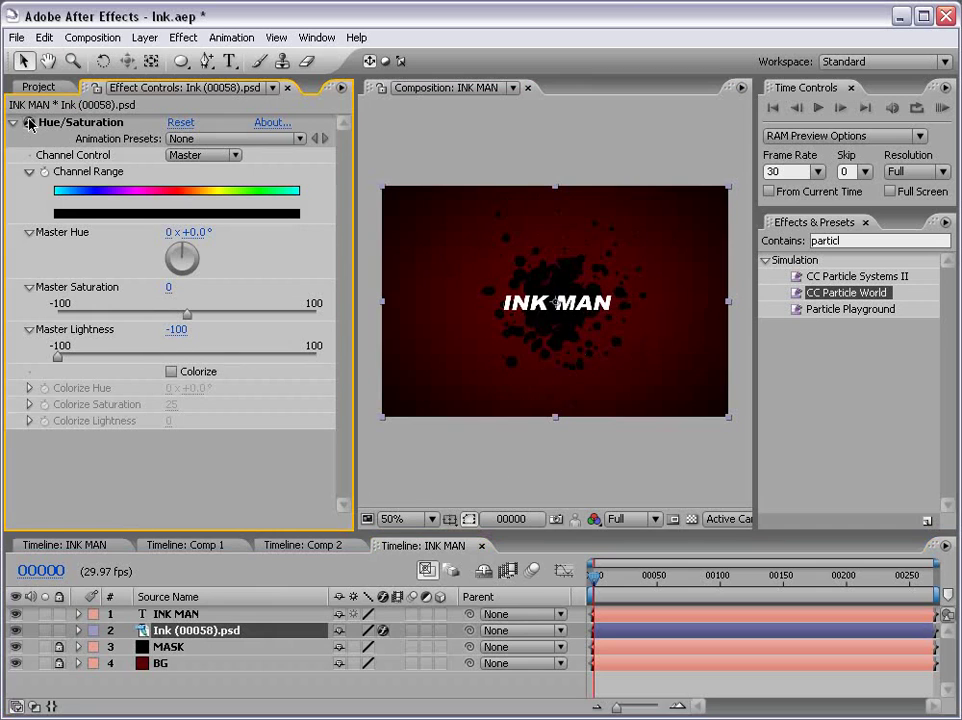
scroll(567, 329, up, 1)
scroll(567, 329, down, 1)
click(140, 686)
click(180, 634)
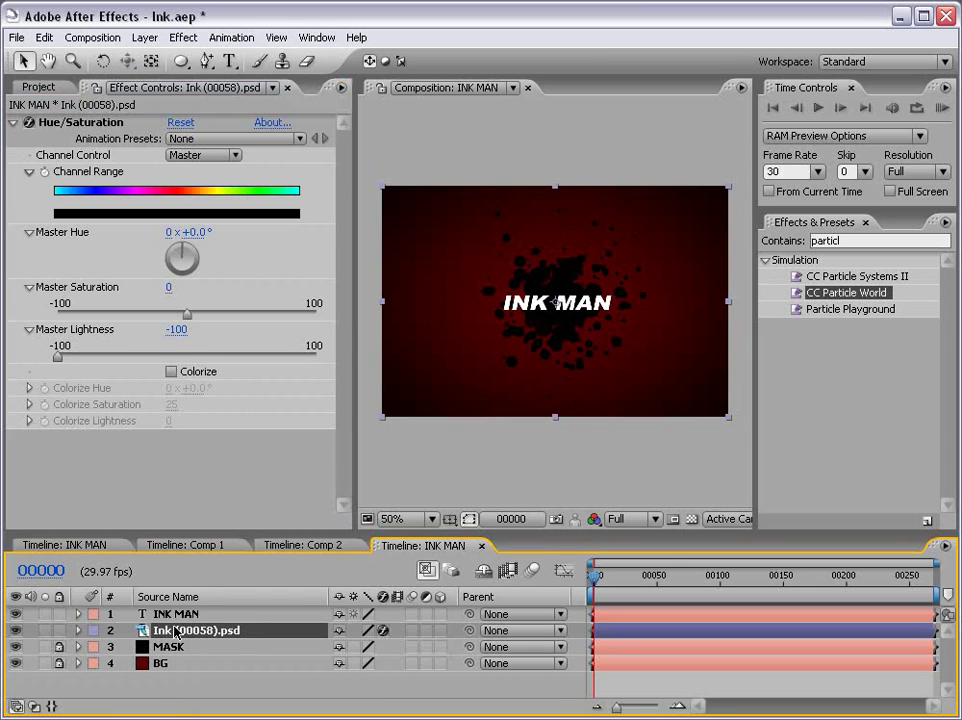
Make the INK MAN text and Ink (00058).psd layers 3D and add a camera using the 35mm preset
click(440, 630)
click(439, 614)
click(144, 37)
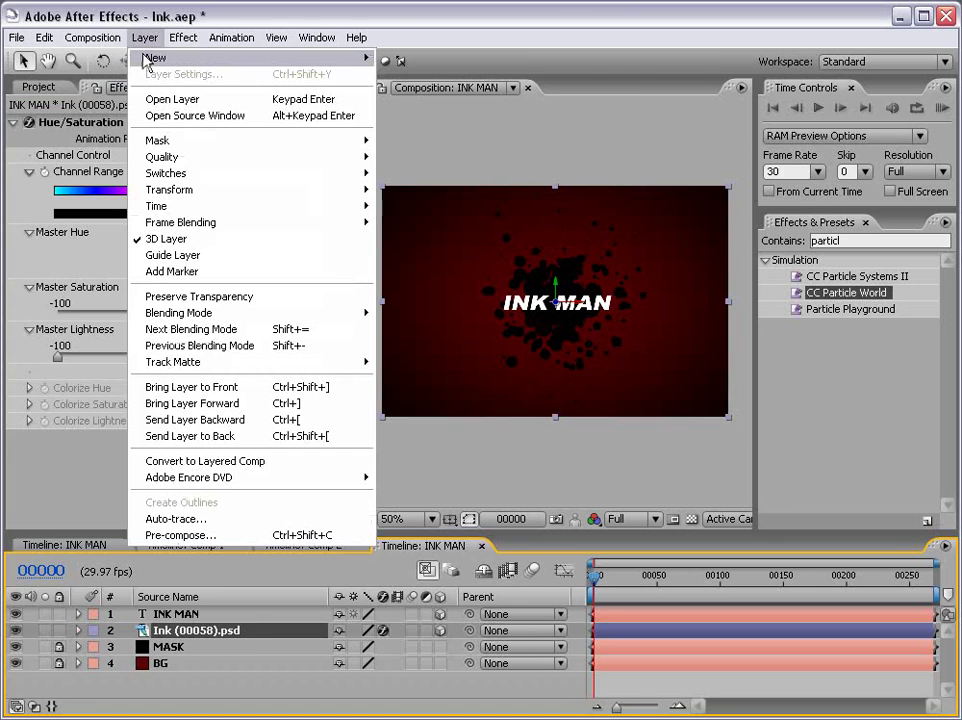
mouse_move(155, 58)
click(412, 106)
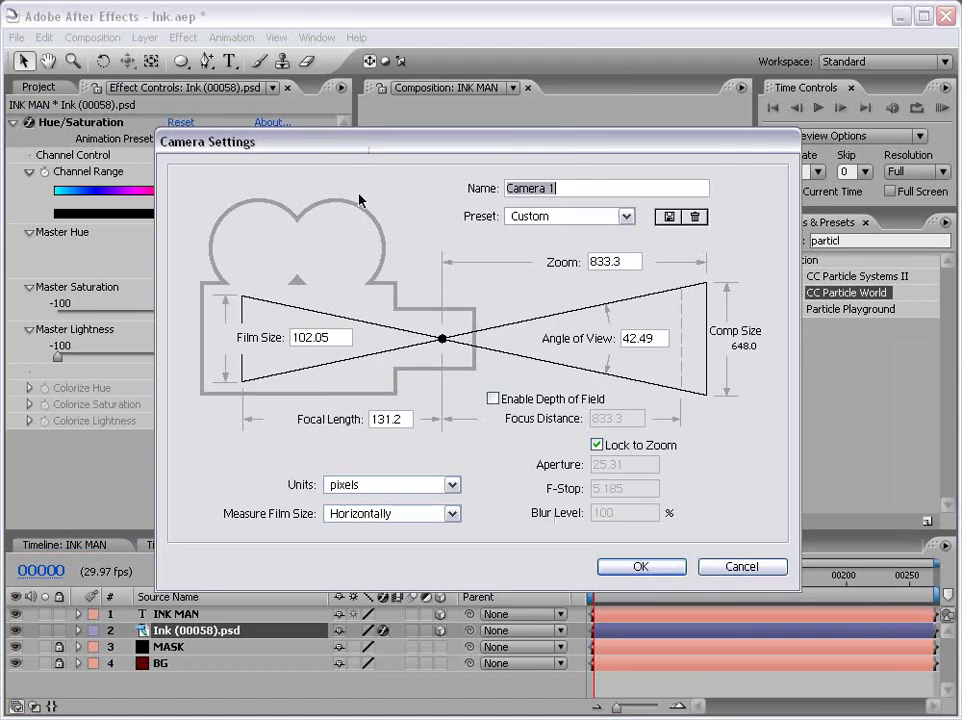
click(537, 216)
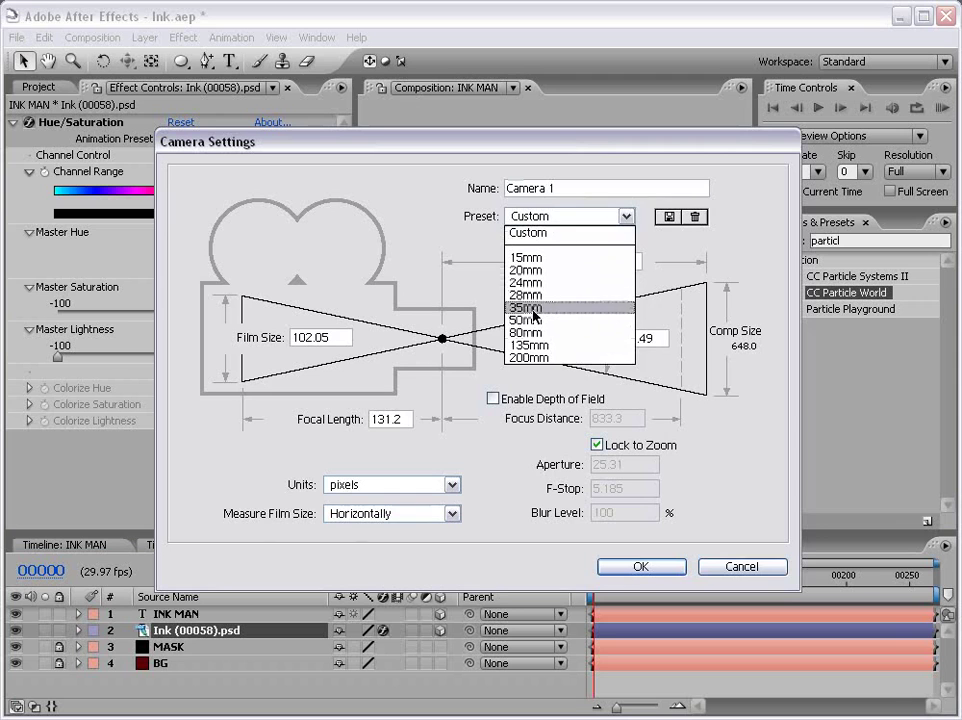
click(537, 309)
click(640, 567)
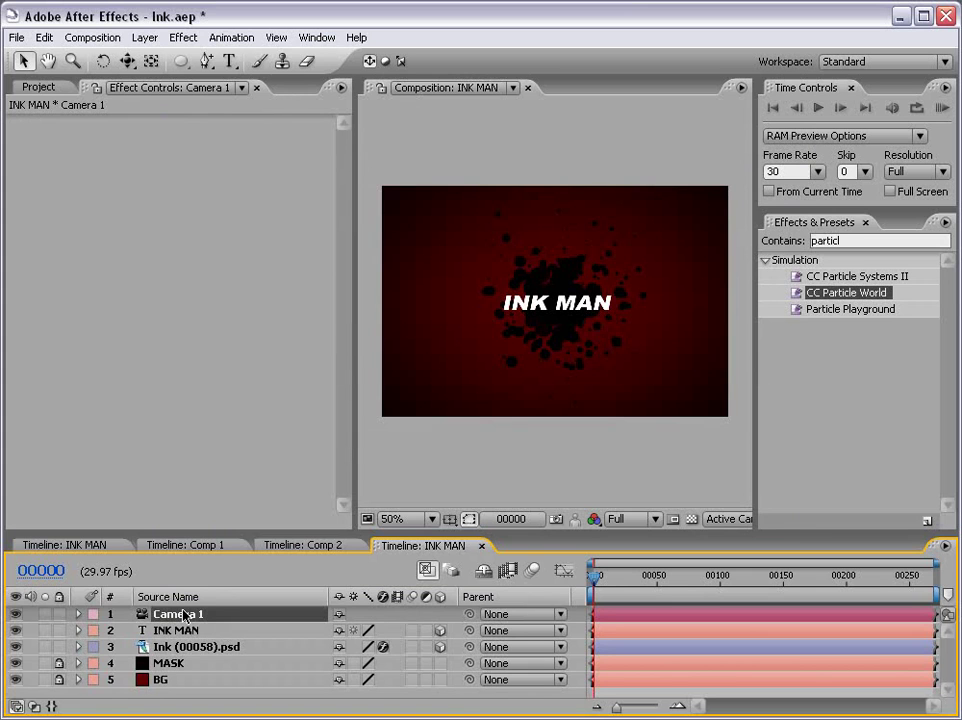
Start Position keyframes for Camera 1 at frame 0 and orbit the camera slightly to one side at frame 43
key(p)
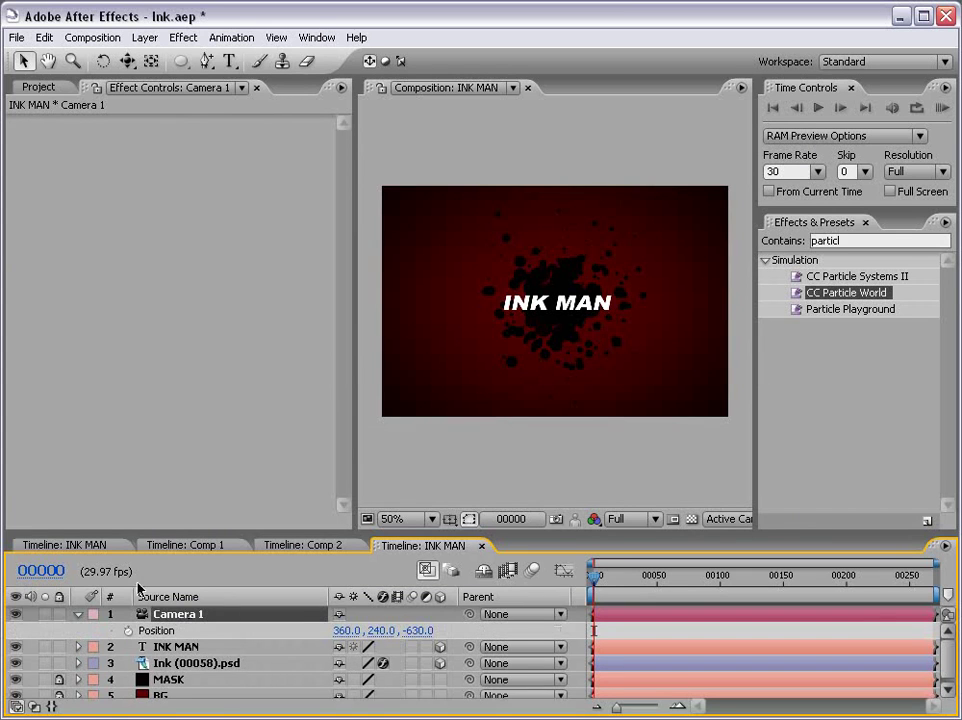
drag(172, 542, 172, 478)
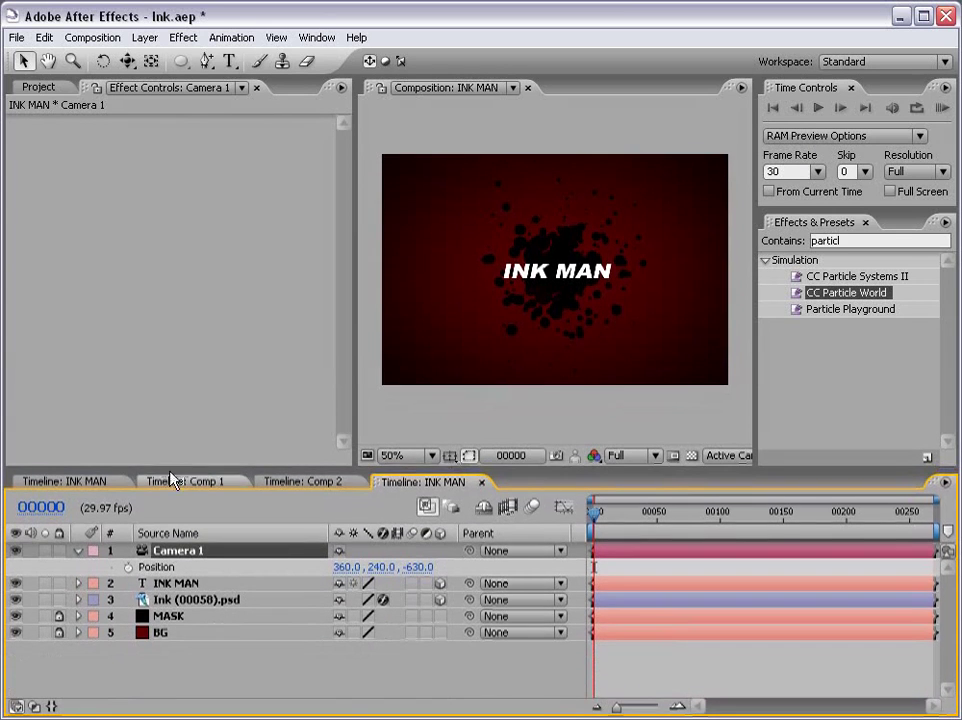
click(128, 567)
drag(596, 527, 650, 522)
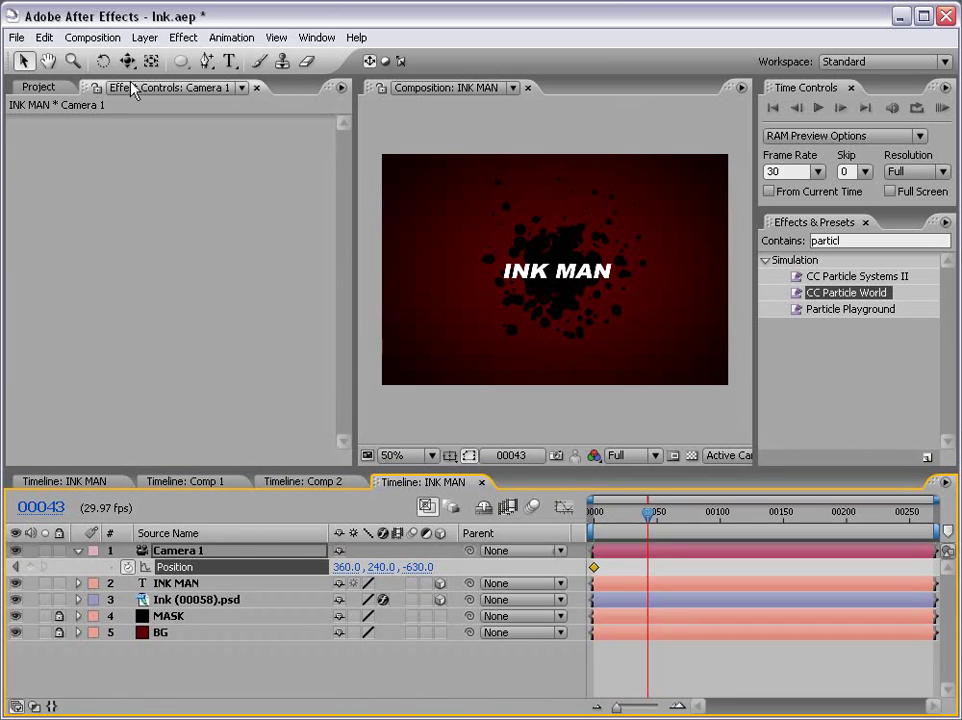
drag(127, 61, 191, 67)
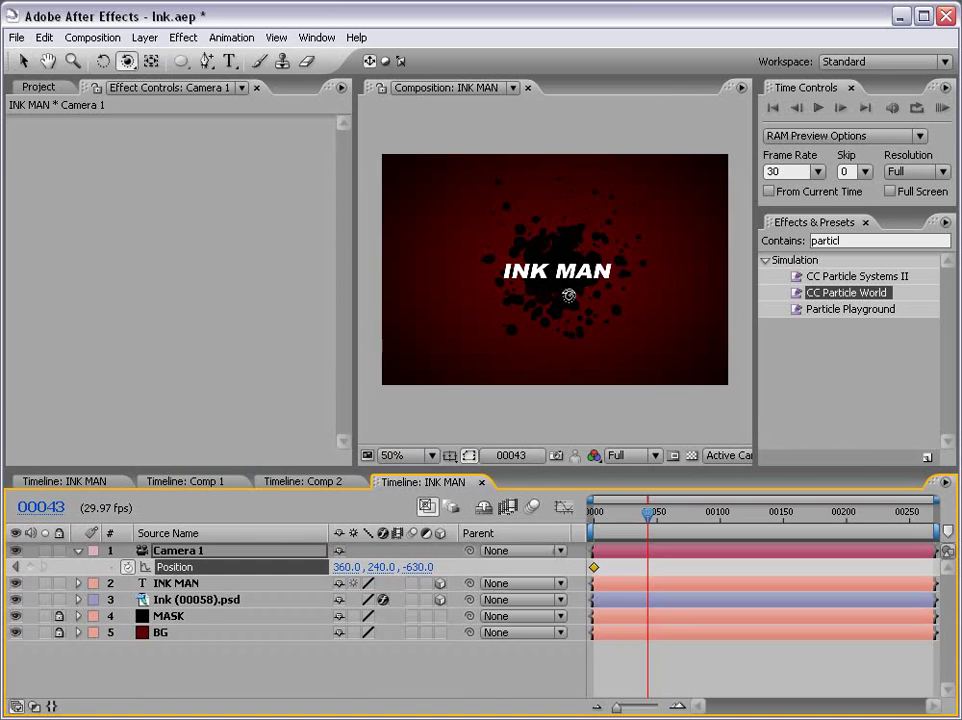
drag(444, 226, 552, 295)
At frame 0, orbit Camera 1 to the opposite side at about -61, 240, -503, then scrub through the move
drag(648, 512, 594, 512)
drag(533, 307, 605, 385)
drag(597, 518, 644, 537)
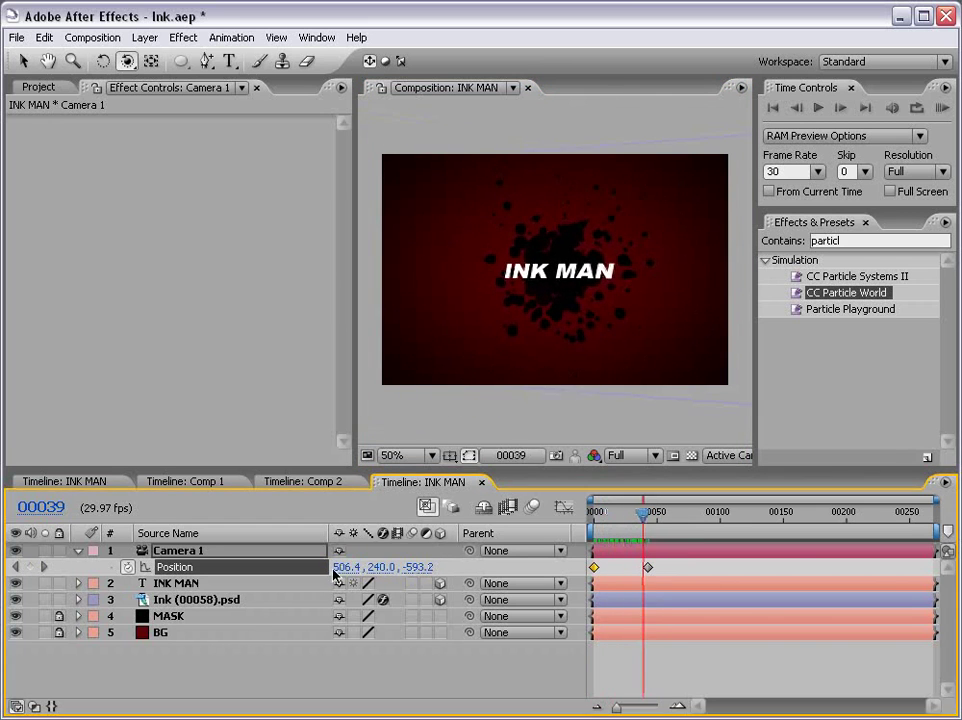
Apply Easy Ease to both of Camera 1's Position keyframes and deselect them
click(195, 655)
click(176, 567)
key(F9)
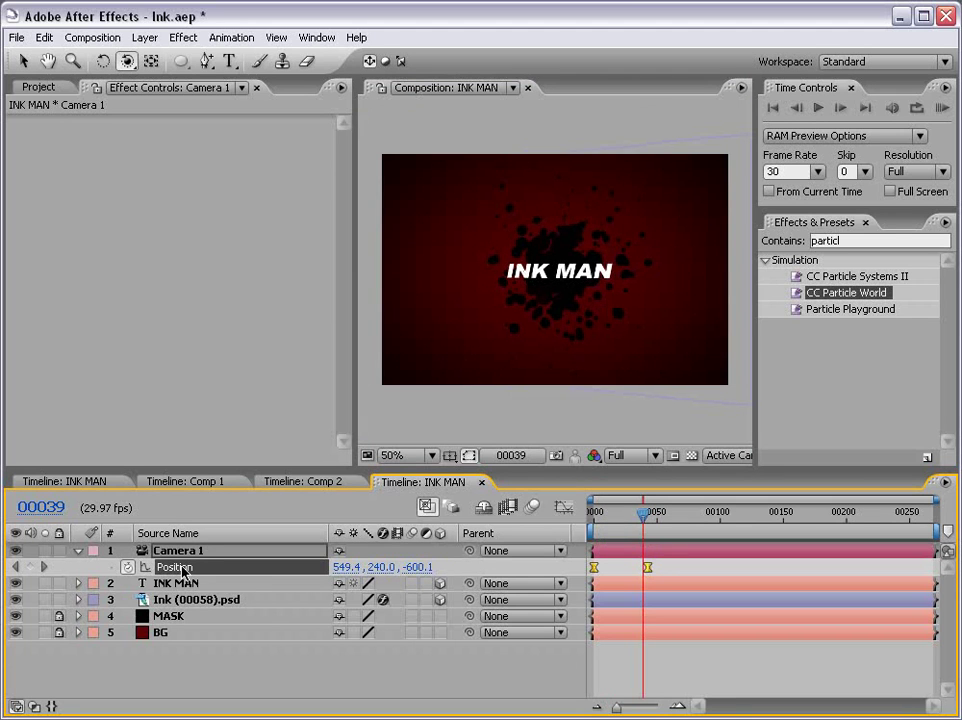
key(v)
click(583, 656)
Preview the eased camera move from the first frame and scrub on to frame 24
drag(627, 515, 603, 515)
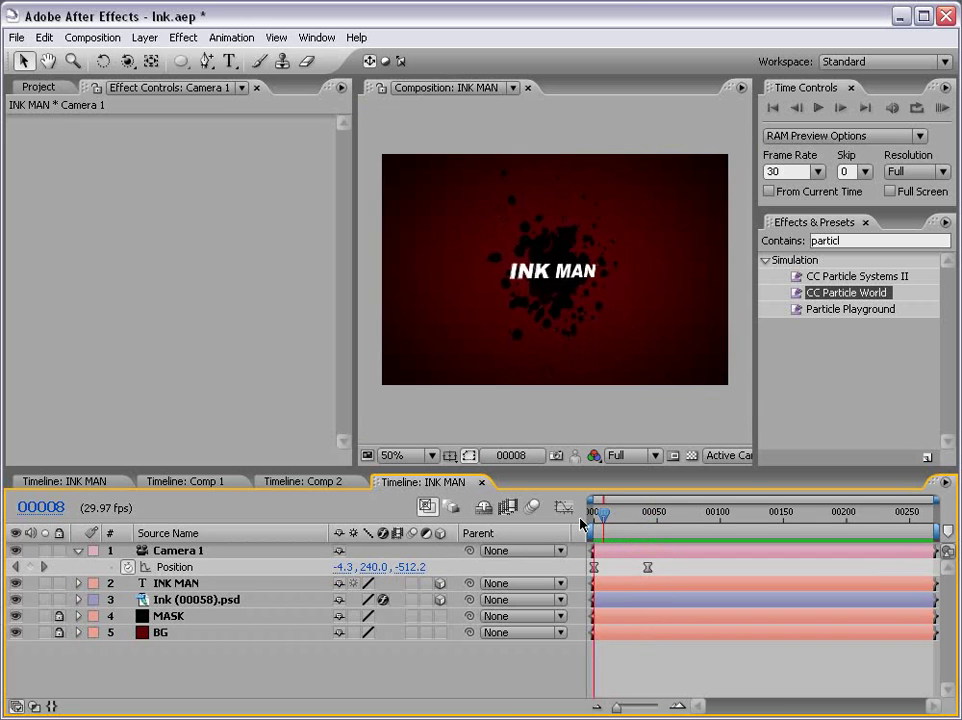
key(space)
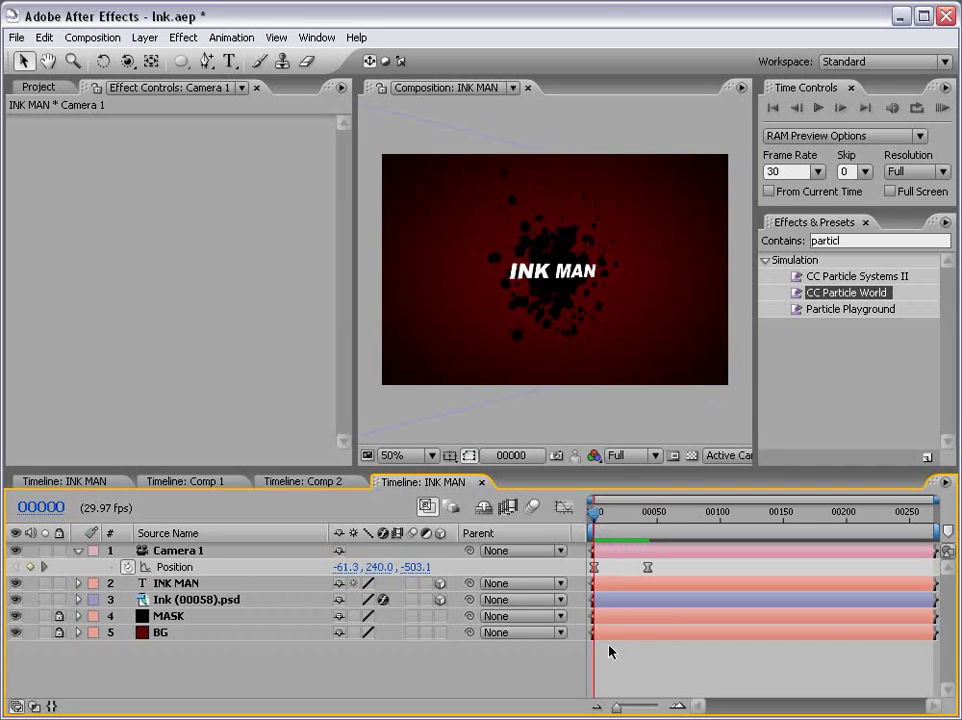
drag(598, 514, 627, 514)
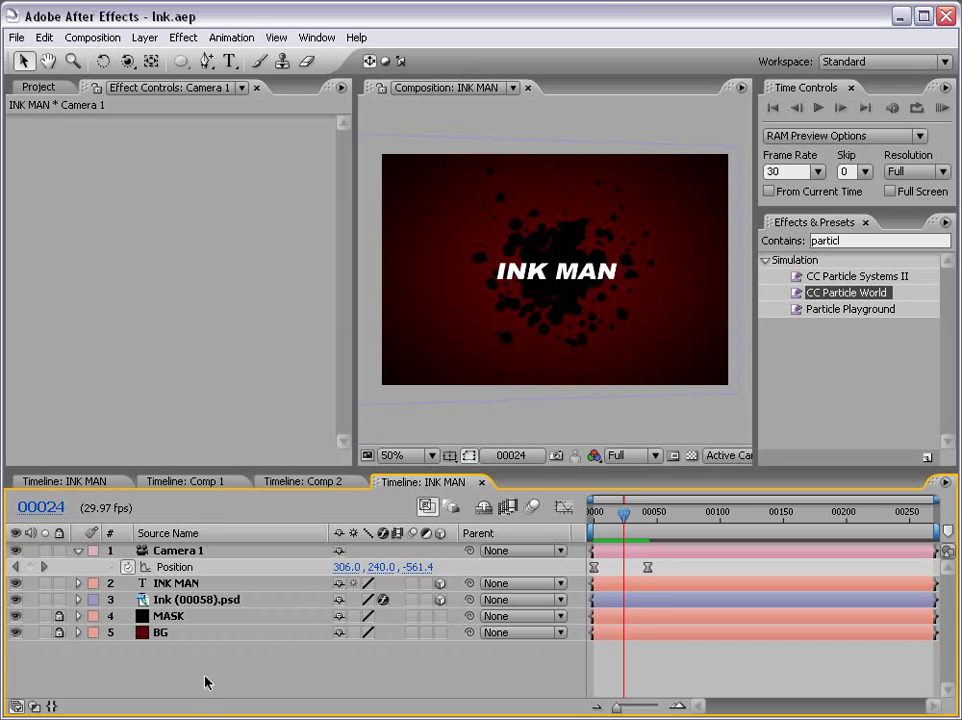
Duplicate the Ink (00058).psd layer and shift the copy slightly to the left to widen the splatter
click(182, 600)
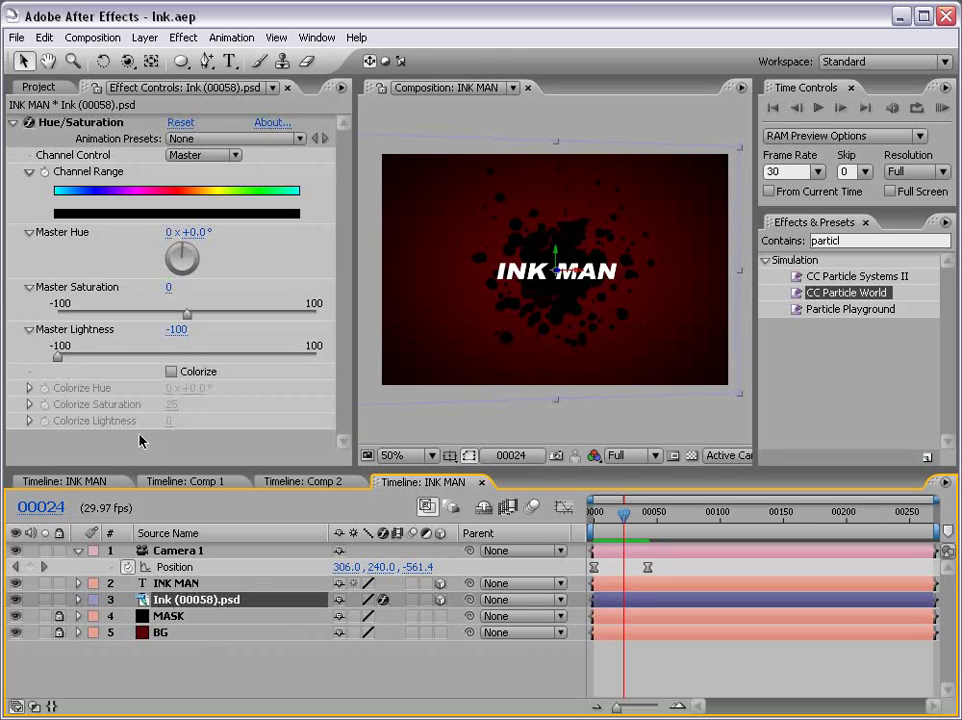
key(ctrl+d)
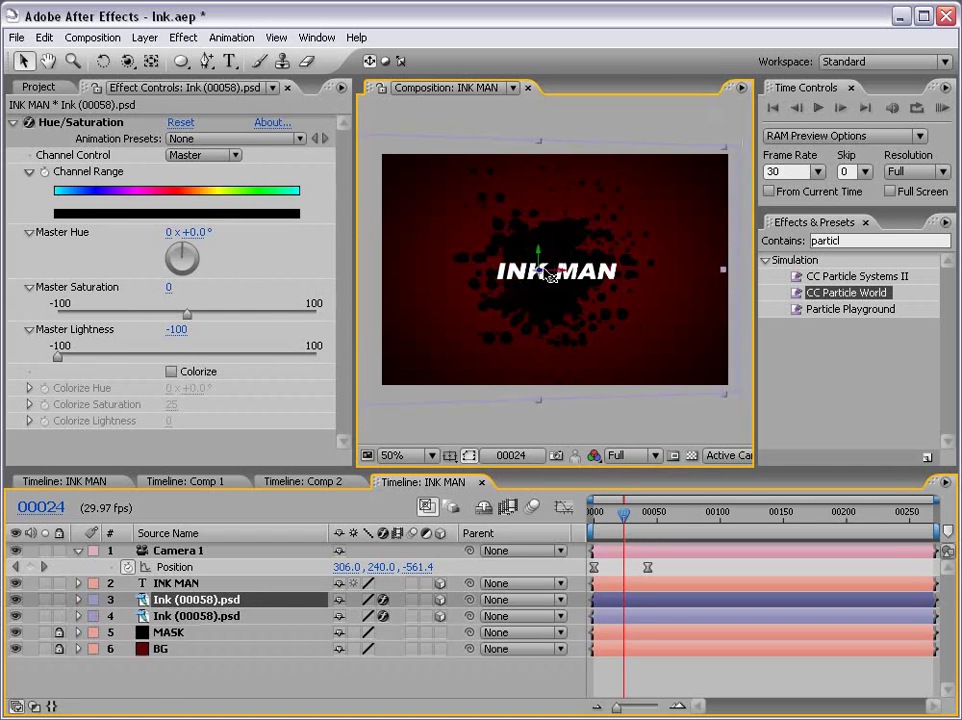
scroll(553, 285, up, 2)
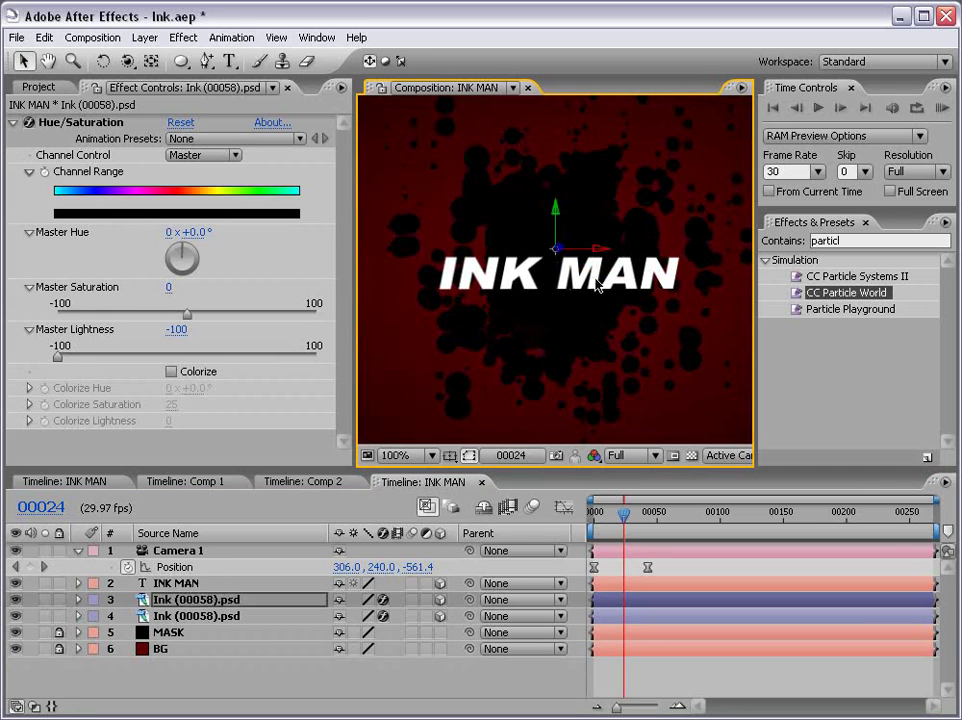
scroll(580, 275, down, 2)
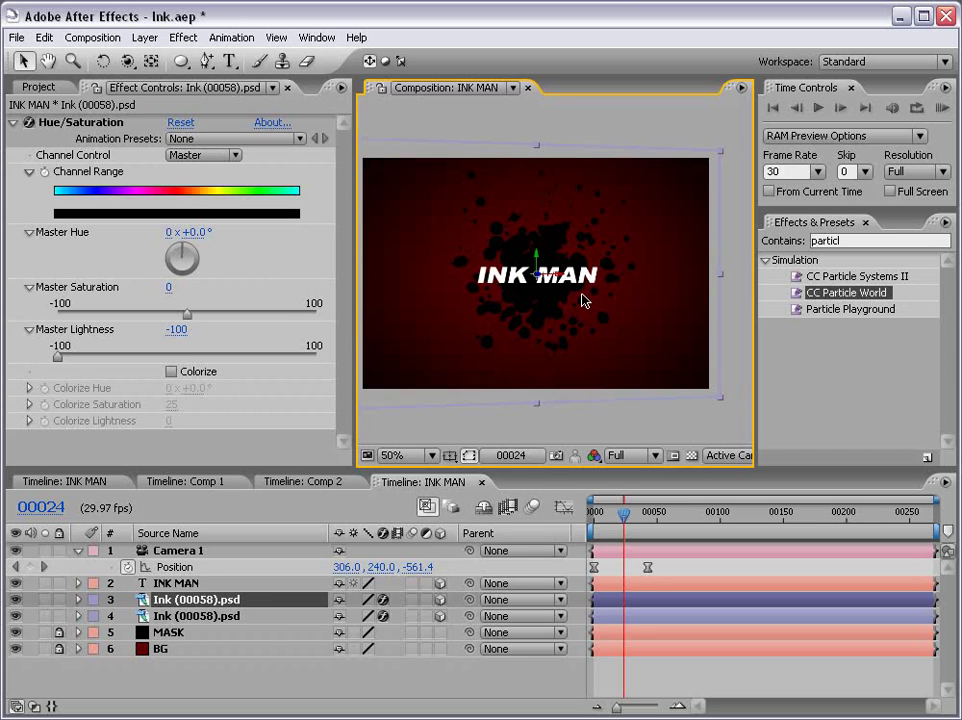
Move the duplicated black ink splatter to the lower-left corner of the frame
drag(554, 276, 371, 279)
scroll(440, 281, down, 1)
scroll(499, 300, up, 1)
drag(499, 300, 537, 265)
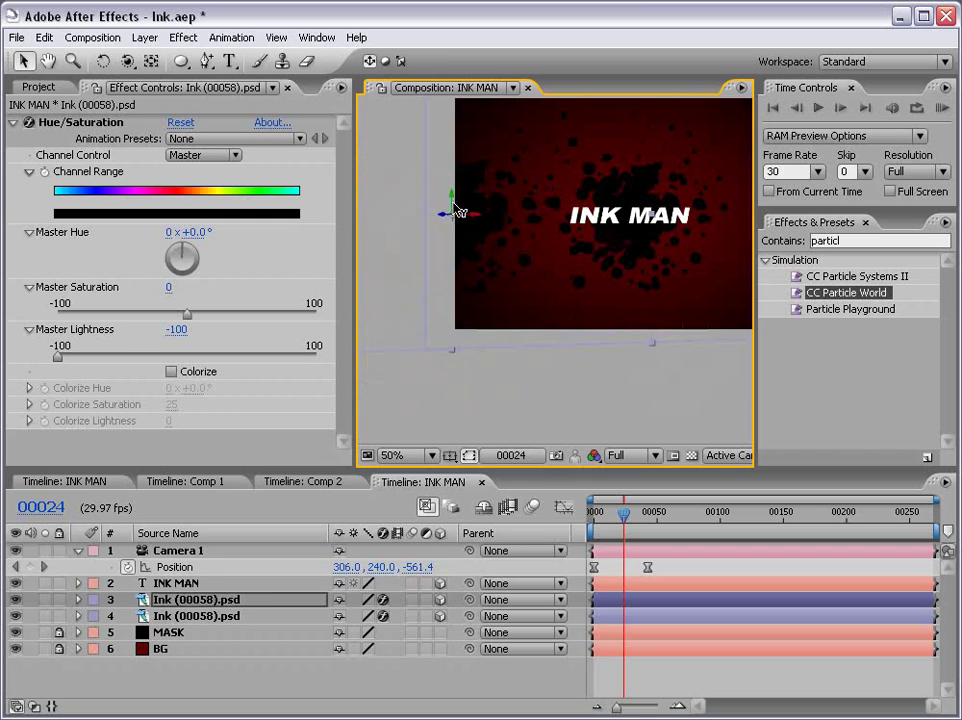
drag(452, 208, 440, 300)
key(comma)
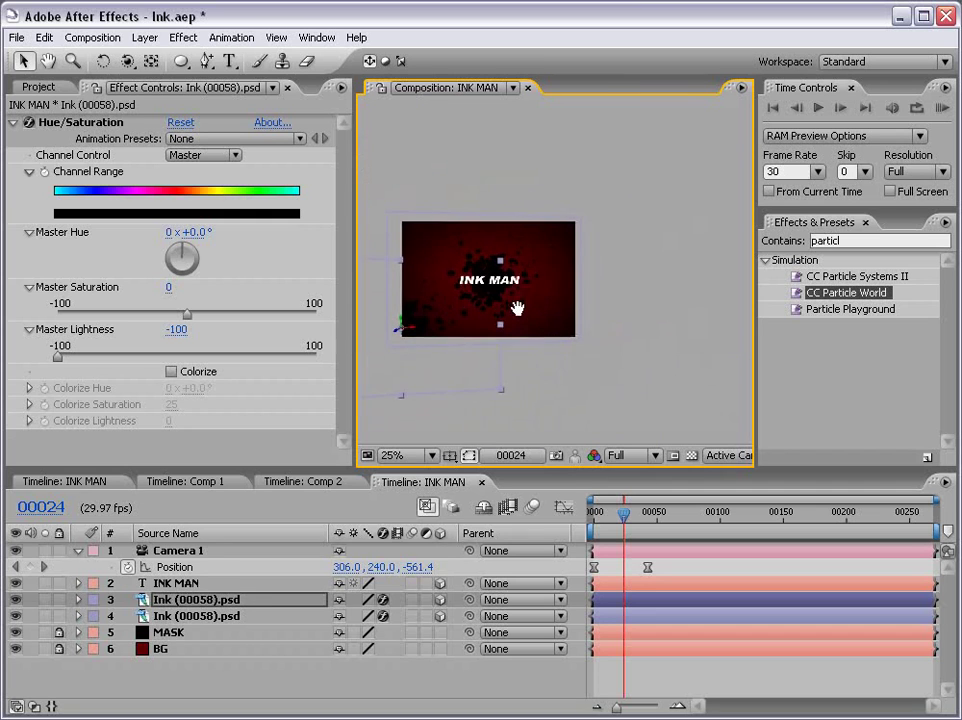
Duplicate the lower-left ink splatter layer and move the copy to the upper-right corner of the frame
click(194, 601)
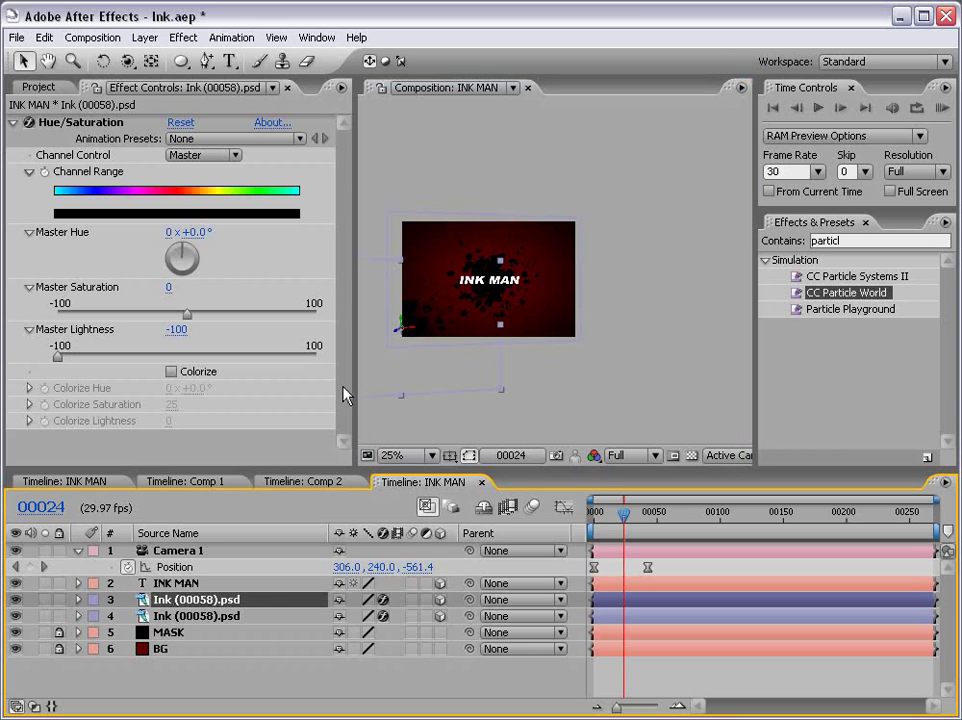
key(ctrl+d)
mouse_move(413, 335)
mouse_down()
mouse_move(575, 327)
mouse_move(584, 318)
mouse_move(577, 237)
mouse_up()
scroll(575, 238, up, 1)
drag(475, 268, 527, 296)
scroll(522, 270, down, 1)
click(606, 412)
Enlarge the composition view, preview the camera move with the corner splatters, and restore the normal layout
scroll(560, 338, up, 1)
key(grave)
key(period)
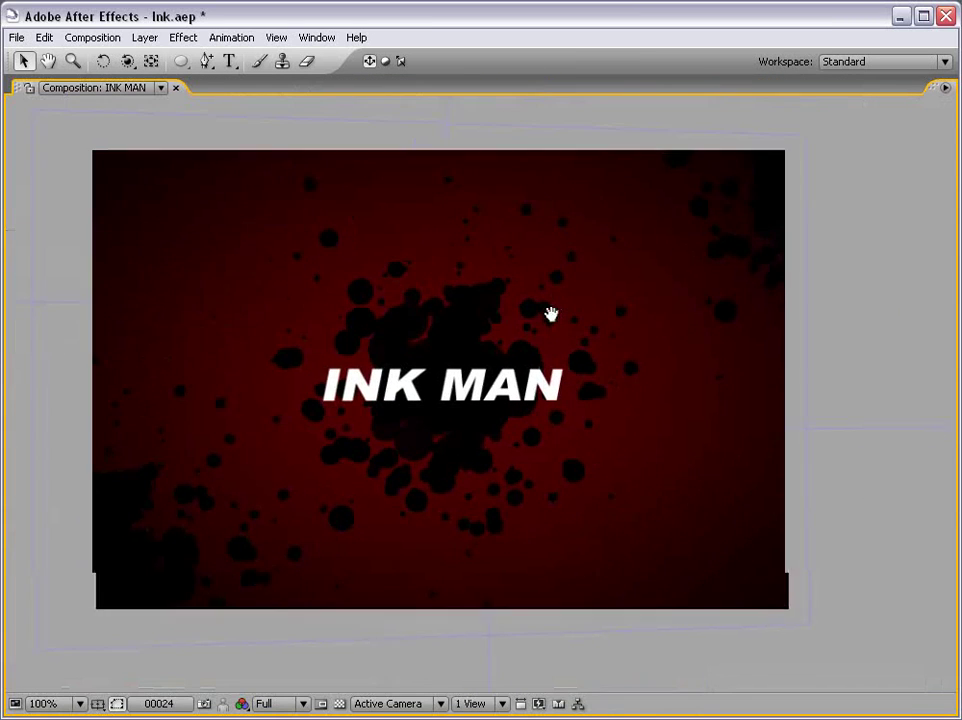
key(KP_0)
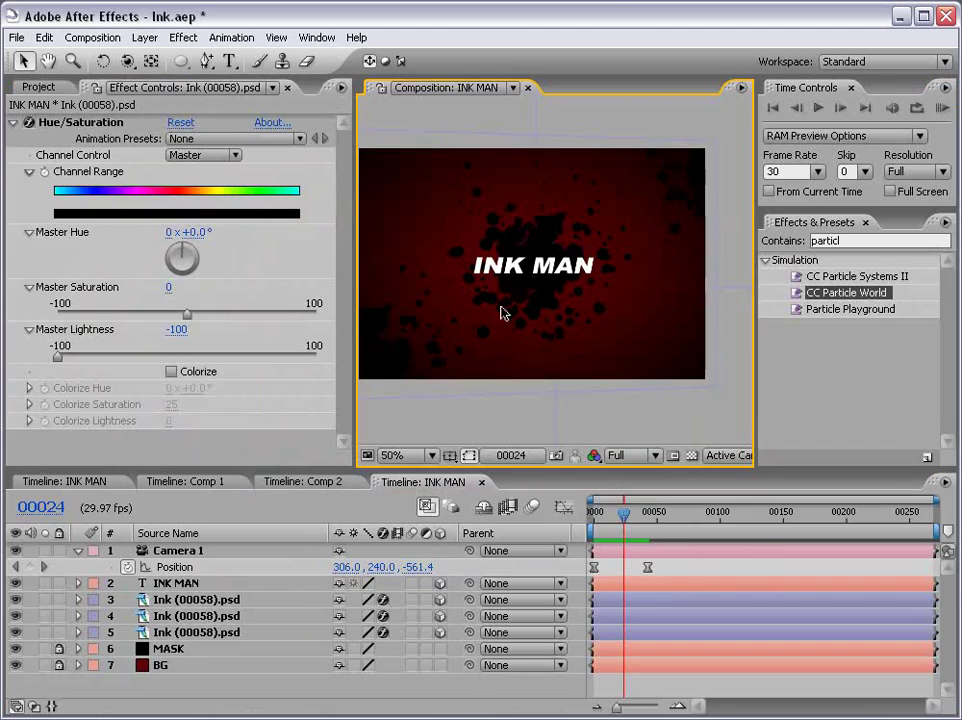
key(grave)
key(comma)
Move the INK MAN text layer slightly closer to the camera along its Z axis and preview the animation
click(180, 584)
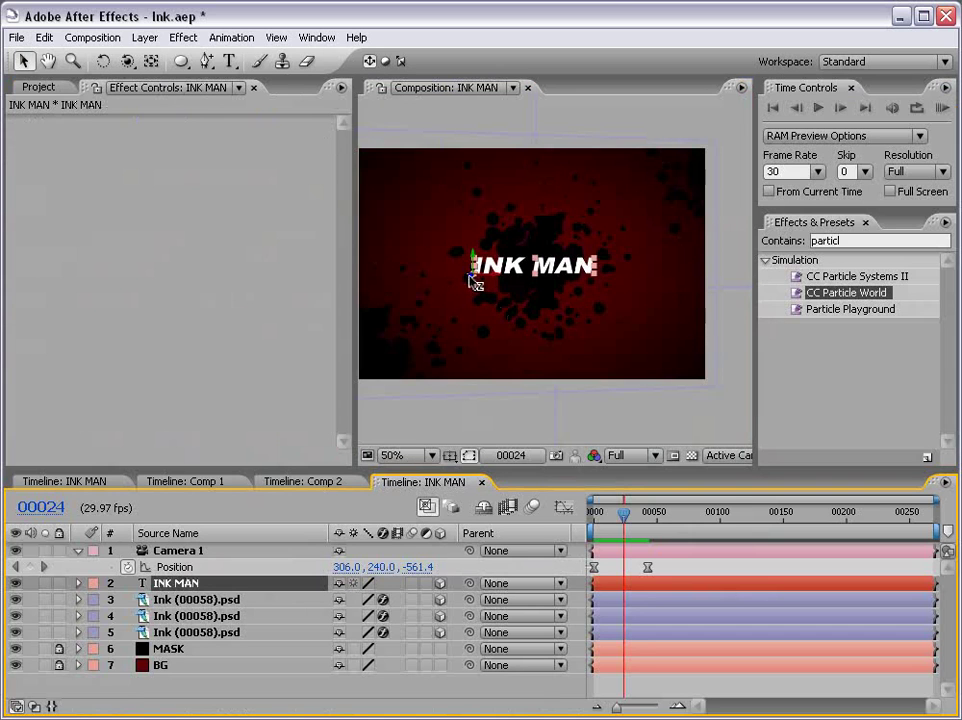
click(477, 329)
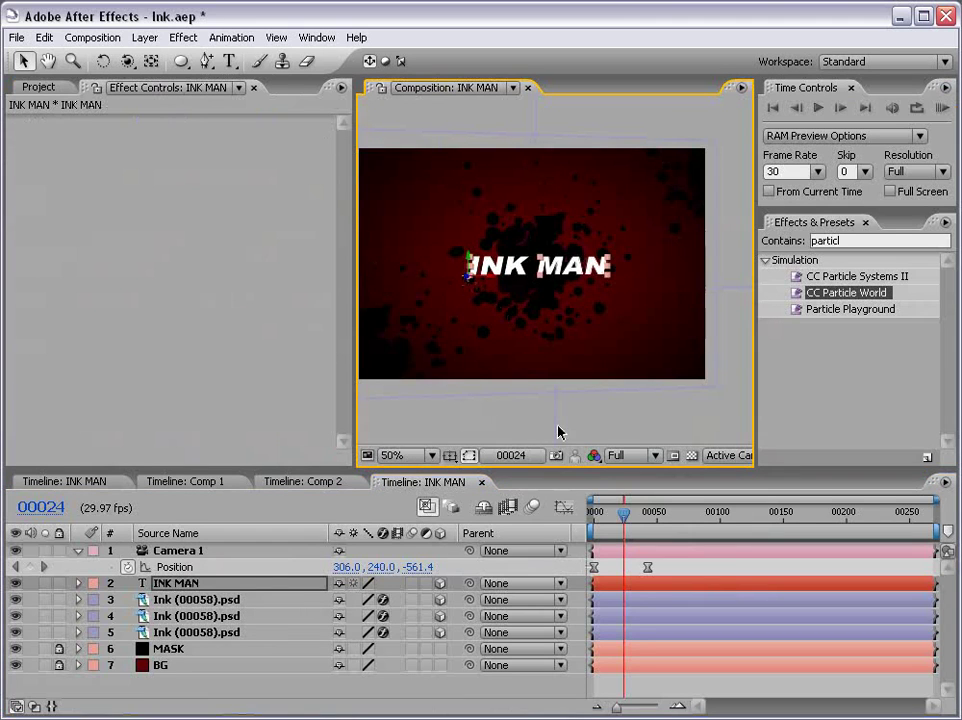
key(KP_0)
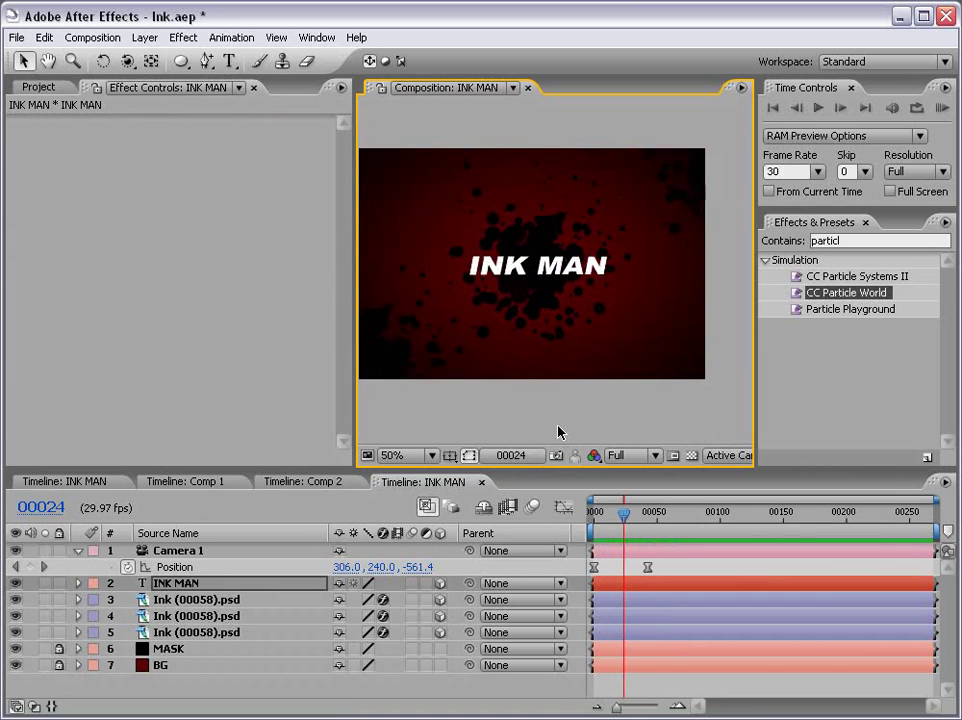
Duplicate the upper-right ink splatter layer and turn off the Hue/Saturation effect on the selected copy
click(197, 598)
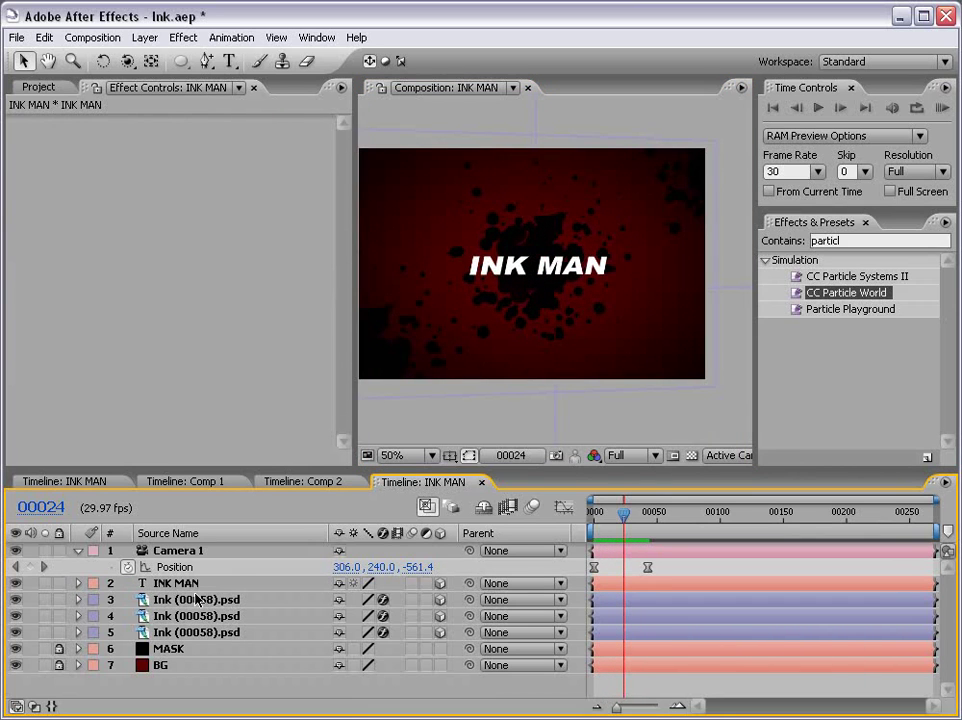
click(187, 600)
shift+click(192, 632)
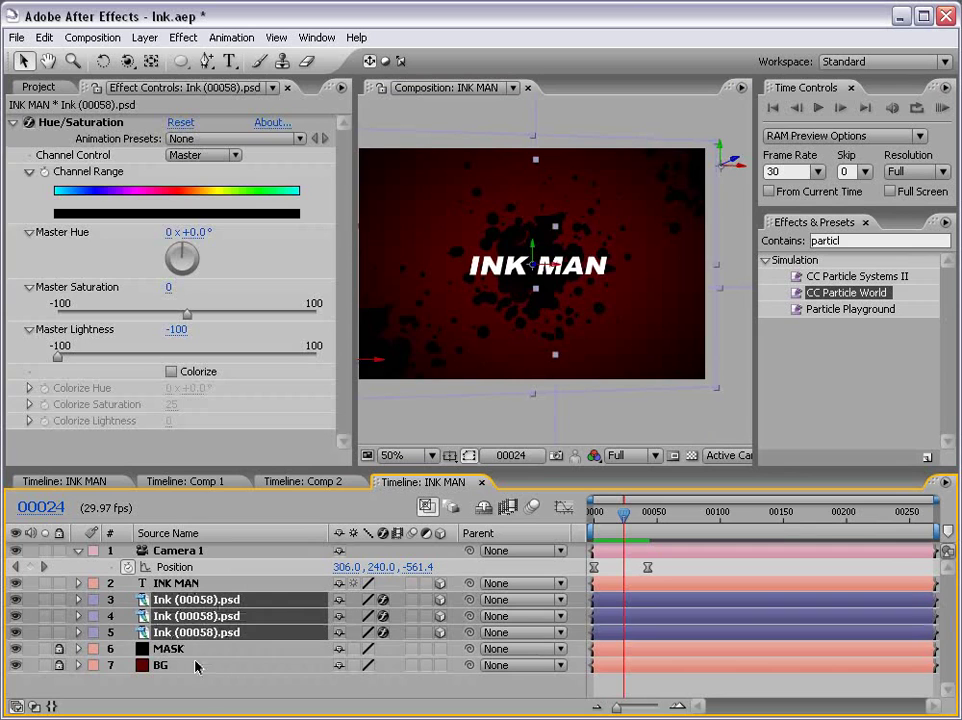
click(180, 600)
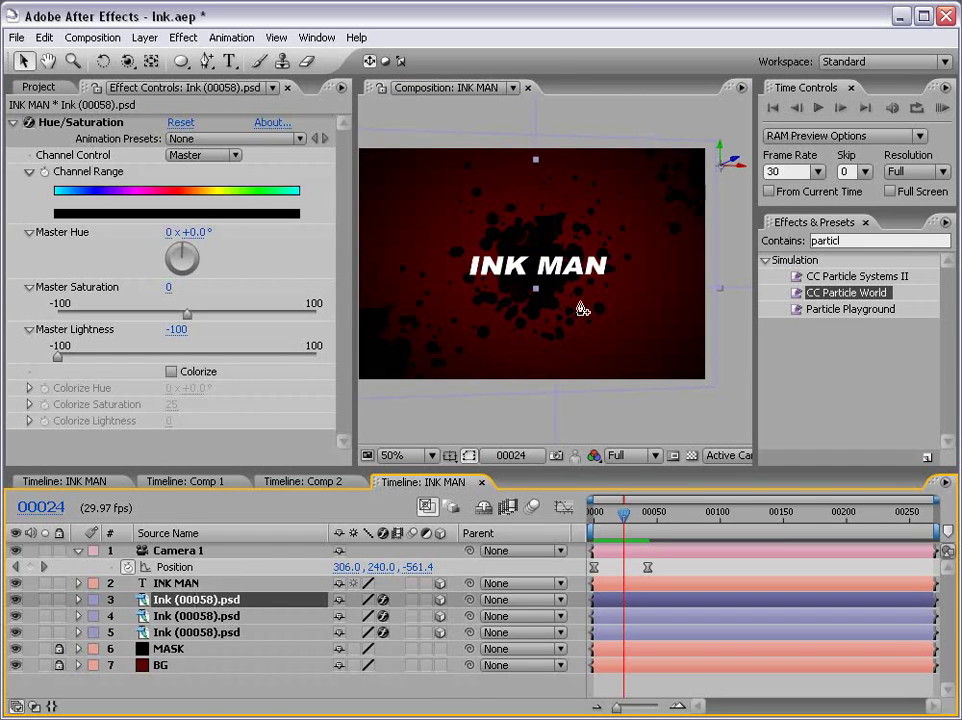
key(ctrl+d)
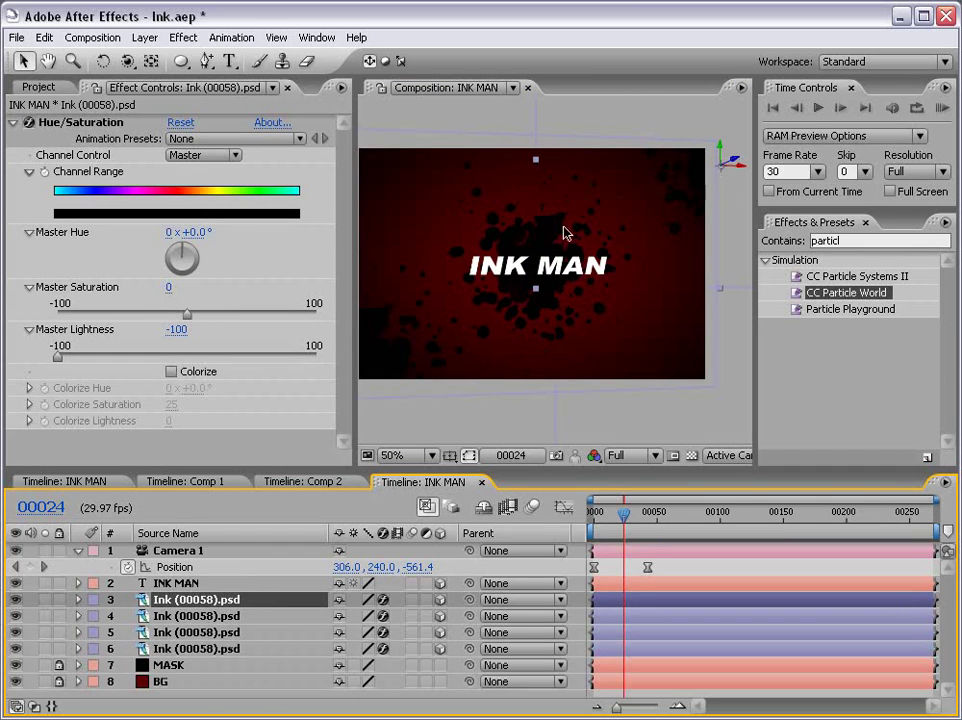
click(30, 127)
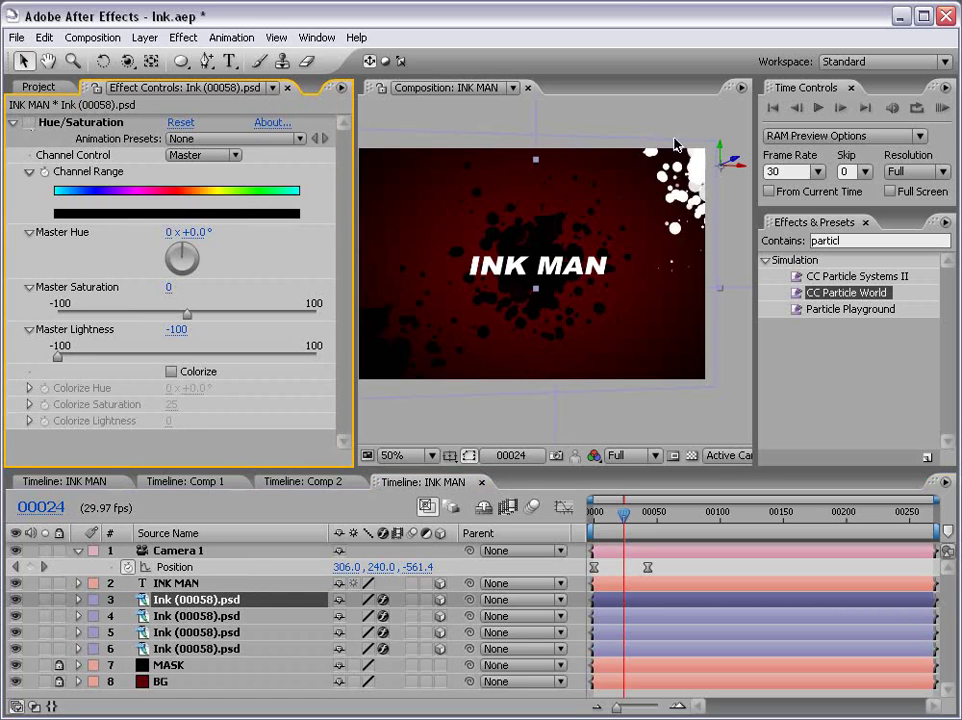
Move the white splatter copy across to the upper-left corner of the frame
mouse_move(738, 175)
mouse_down()
mouse_move(490, 150)
mouse_move(480, 178)
mouse_move(546, 264)
mouse_up()
key(space)
drag(485, 213, 437, 215)
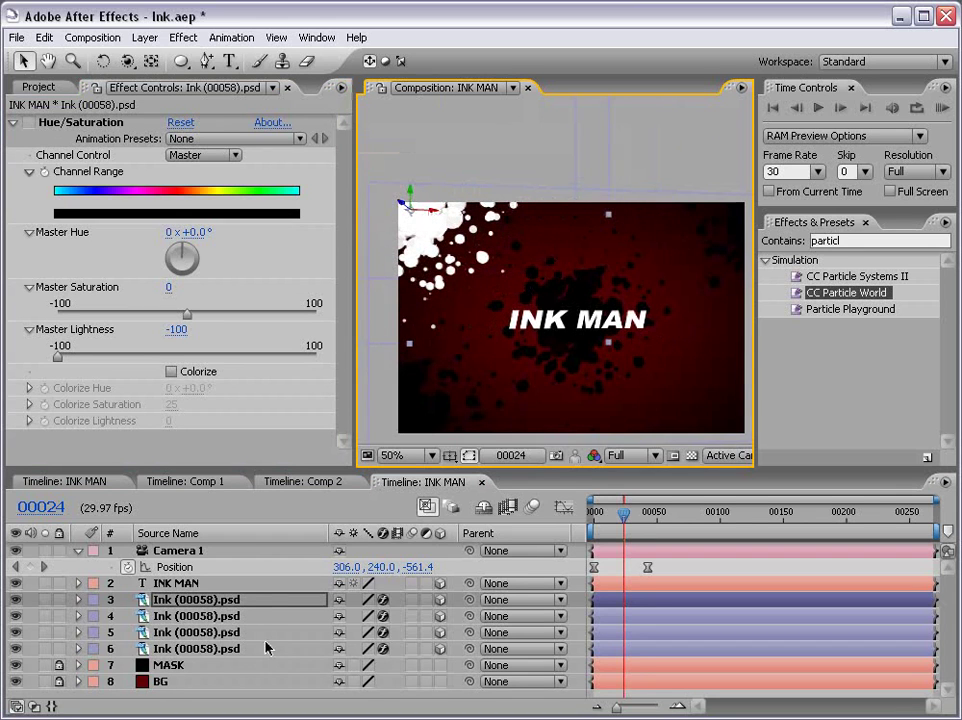
Set the white splatter layer's blending mode to Overlay and nudge it slightly to the right
key(F4)
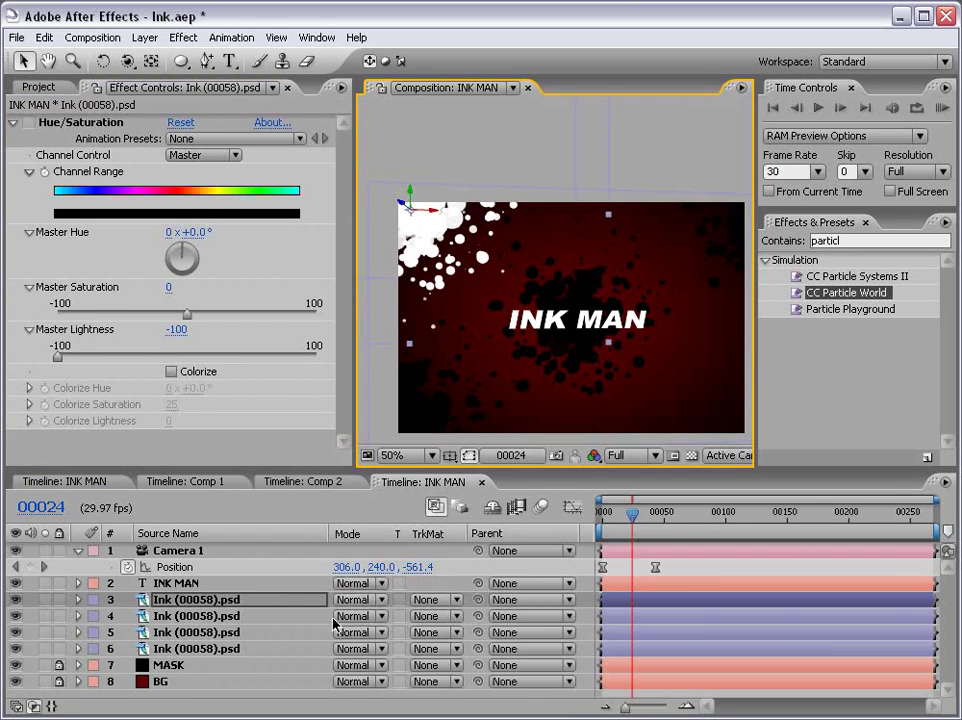
click(354, 601)
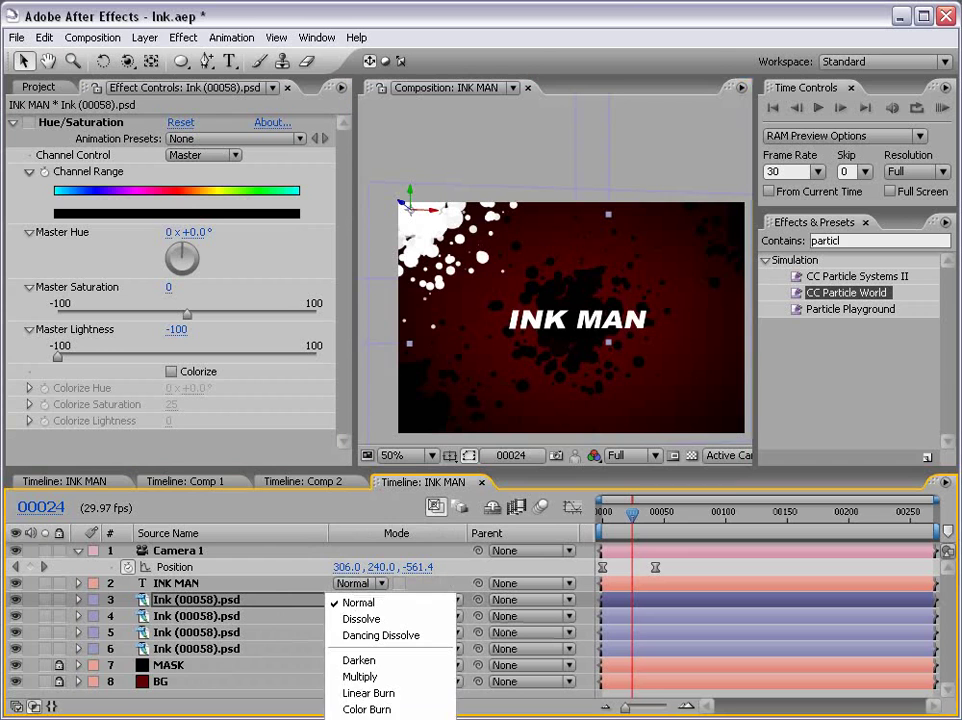
click(370, 719)
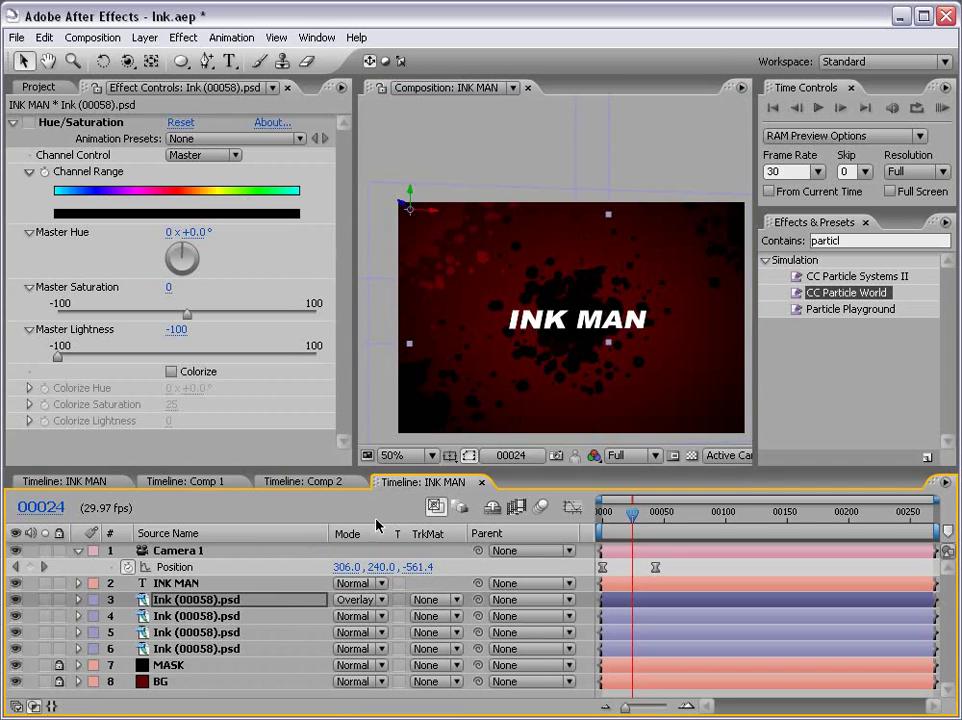
click(358, 598)
click(368, 601)
drag(425, 210, 429, 211)
Duplicate the Overlay splatter twice, placing one copy at the lower-right corner and the other at the bottom edge of the frame
key(ctrl+d)
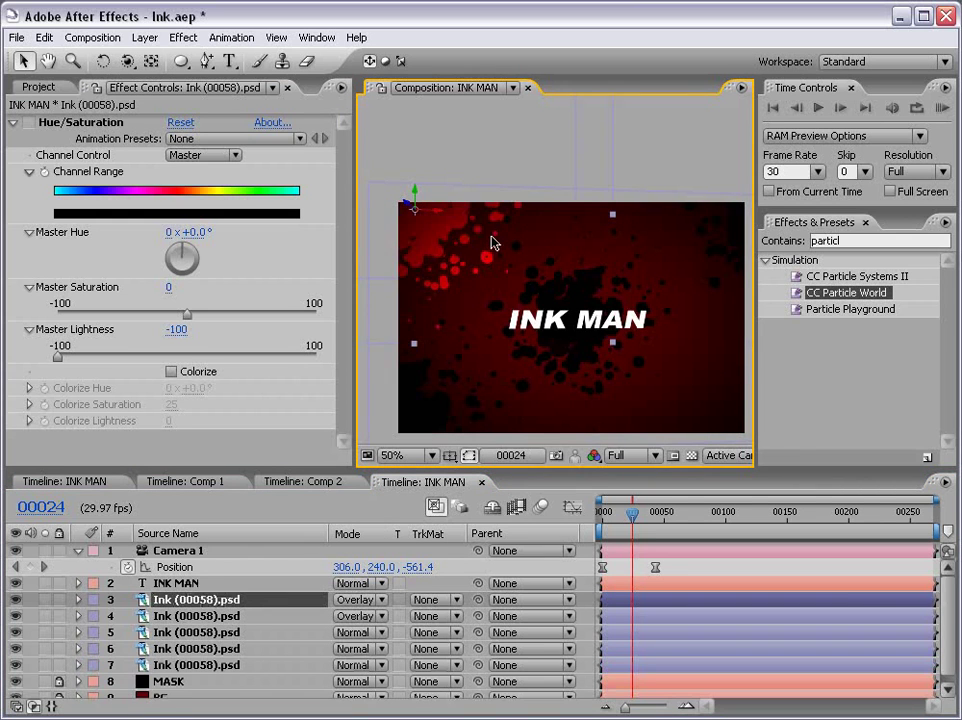
drag(437, 218, 729, 231)
mouse_move(712, 302)
mouse_down()
mouse_move(713, 446)
mouse_move(547, 433)
mouse_up()
key(ctrl+d)
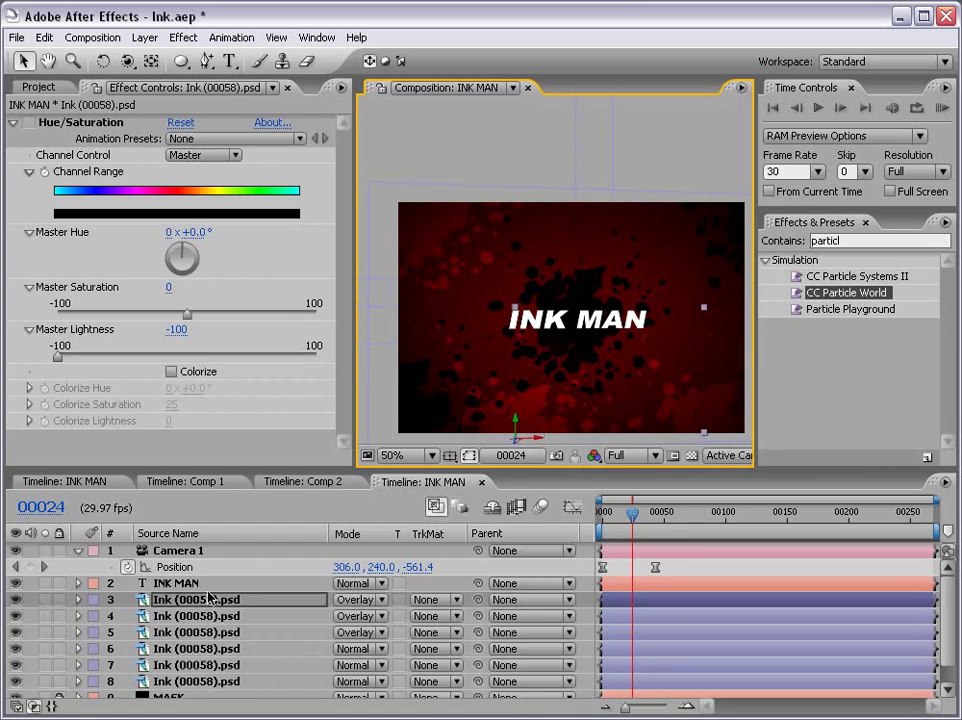
Select the three Overlay splatter layers and push them back in depth along the Z axis
shift+click(172, 634)
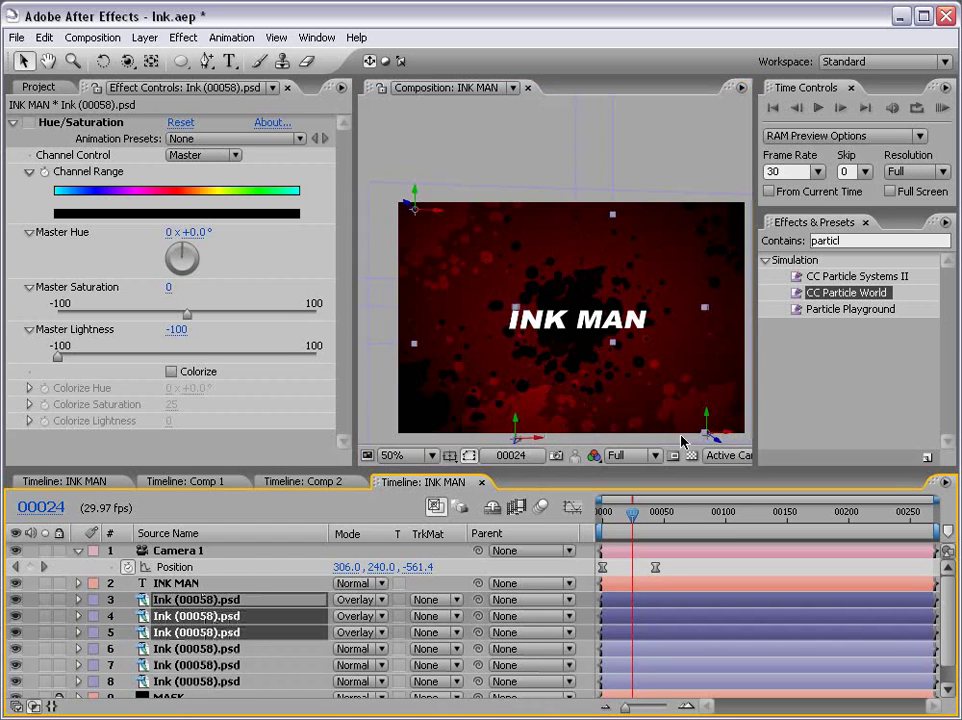
drag(716, 446, 707, 399)
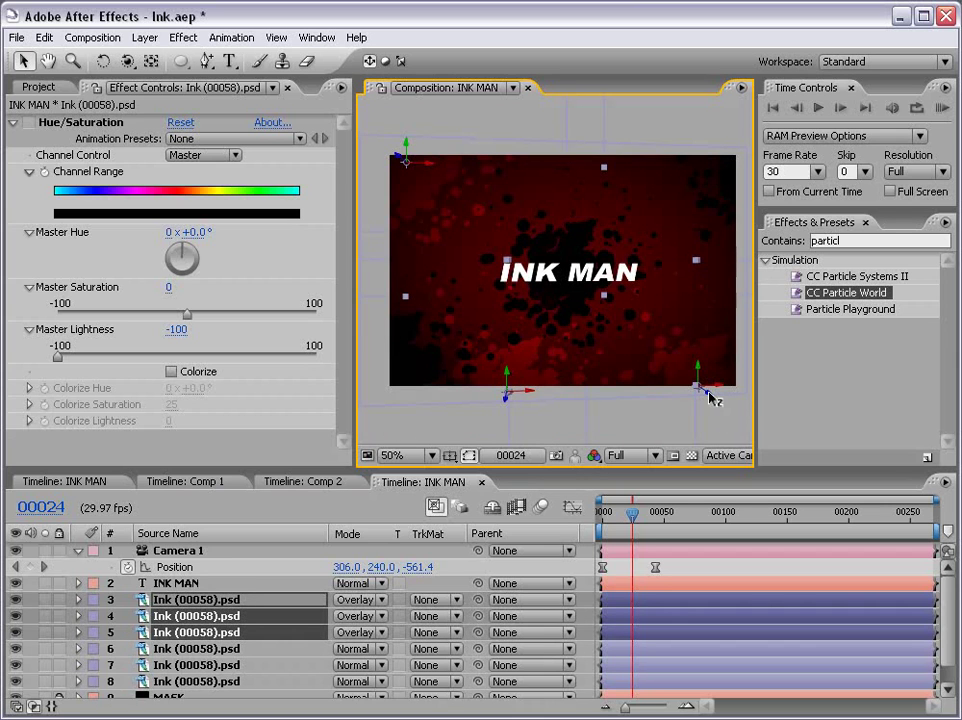
mouse_move(705, 398)
mouse_down()
mouse_move(580, 325)
mouse_move(596, 322)
mouse_up()
Show the Scale of the topmost Overlay splatter layer and enlarge it to about 137.9%
shift+click(675, 602)
shift+click(676, 618)
click(684, 603)
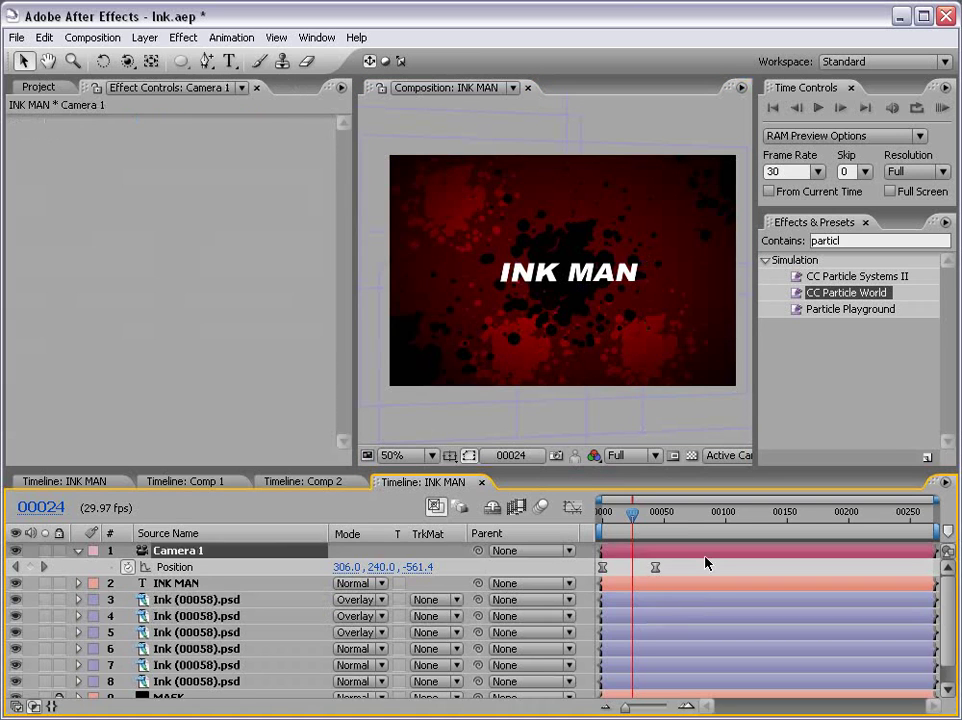
key(s)
drag(640, 272, 687, 236)
Move the lower-right Overlay splatter straight up, to the upper right of the INK MAN text
click(666, 630)
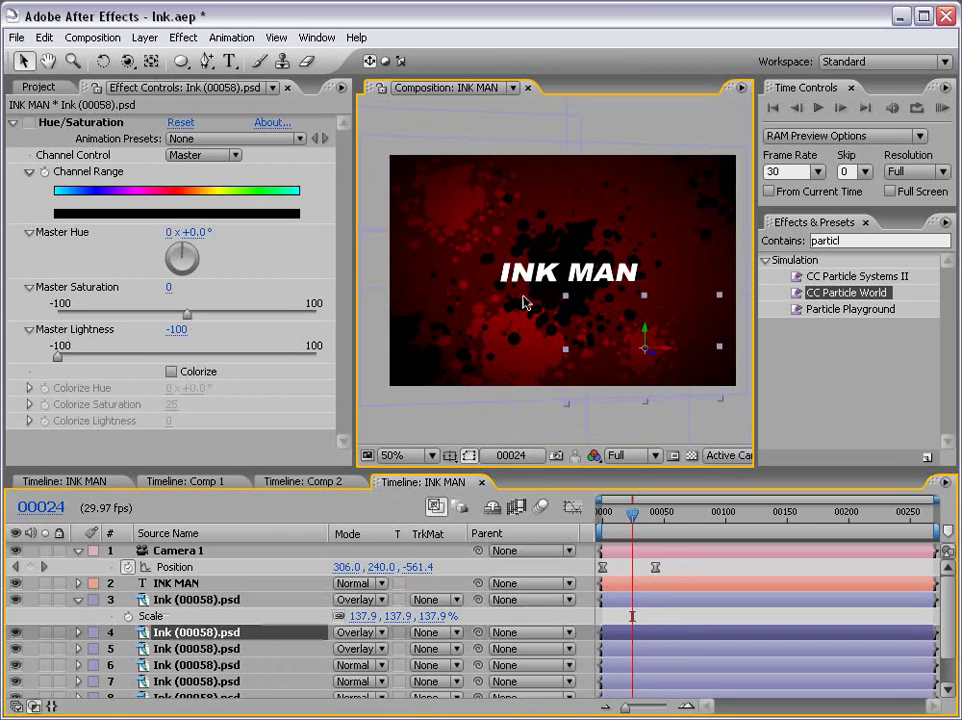
click(600, 336)
drag(645, 334, 640, 168)
click(569, 318)
Shift the upper-left Overlay splatter further left and move the enlarged bottom splatter to the lower-right corner
click(658, 633)
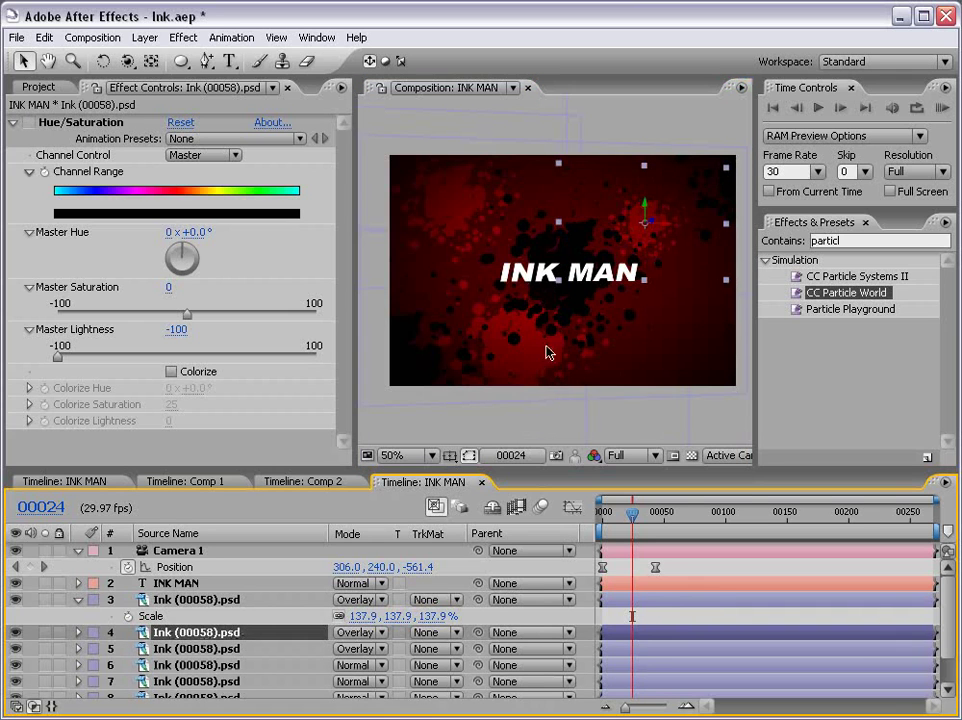
click(625, 650)
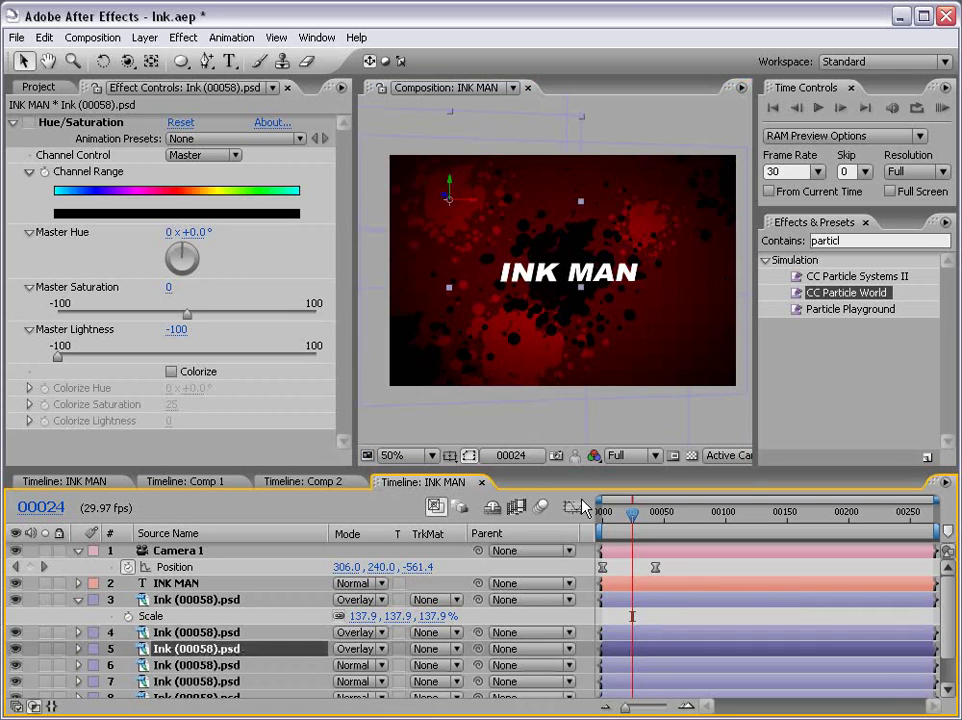
drag(470, 206, 399, 206)
click(625, 633)
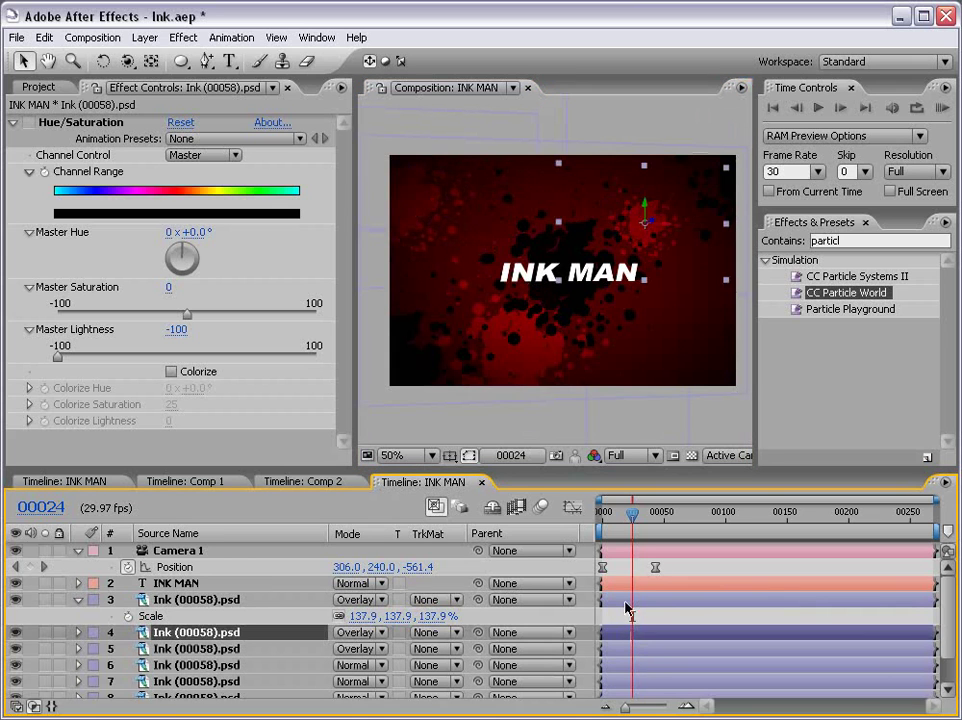
click(626, 600)
drag(541, 358, 674, 393)
Move the black splatter beyond the upper-right corner inward so it overlaps that corner of the frame
click(617, 668)
key(comma)
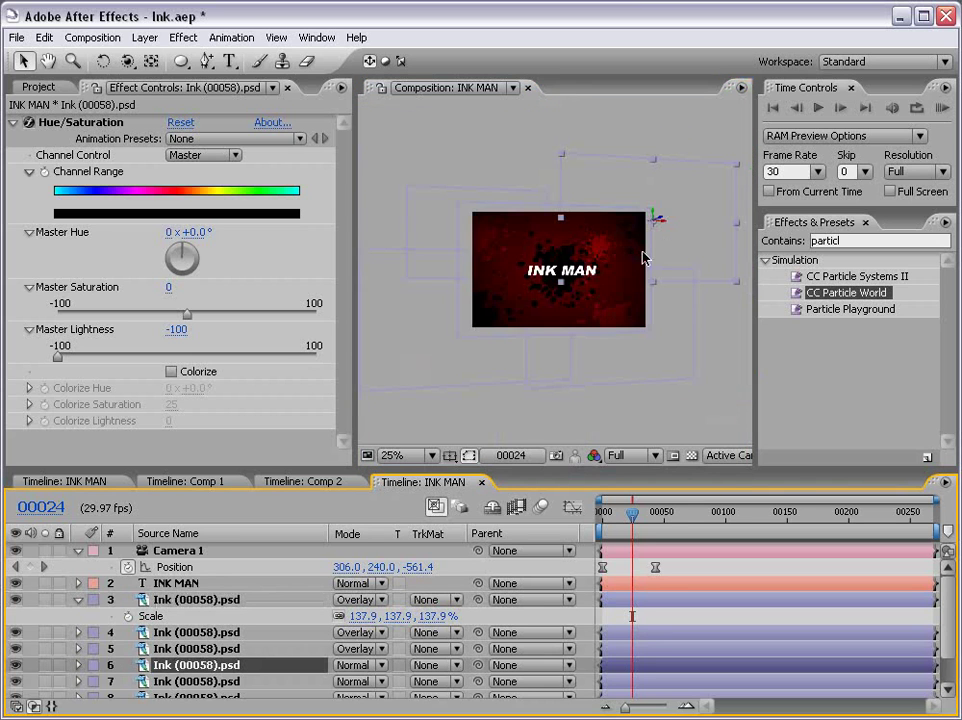
drag(665, 221, 647, 220)
key(period)
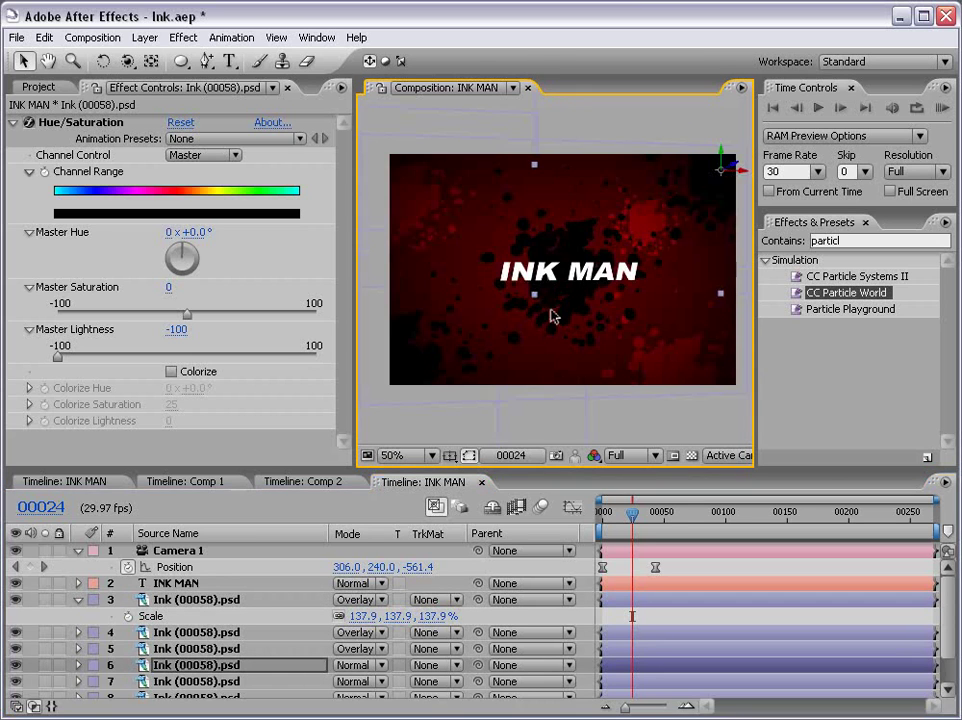
Preview the layered camera move, scrub on to frame 56 and collapse the topmost splatter layer's properties
key(KP_0)
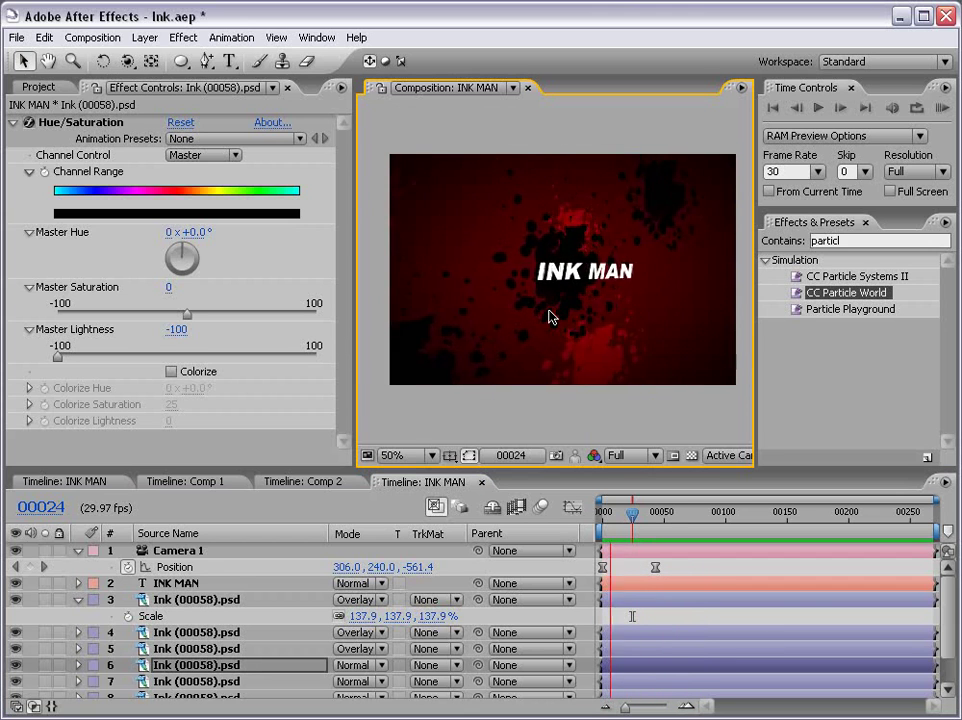
key(space)
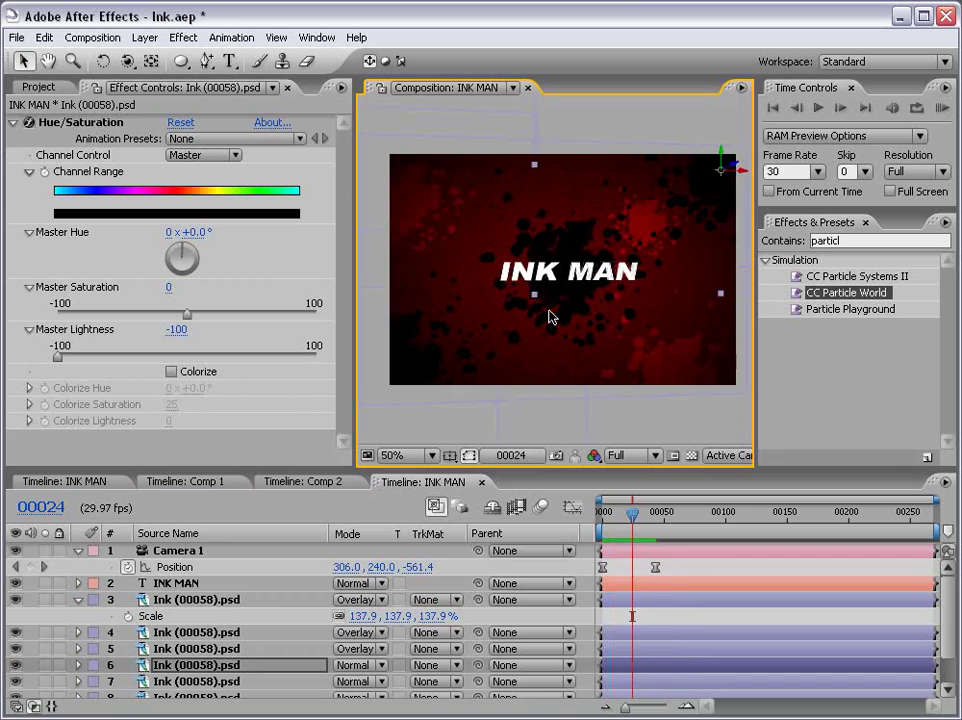
key(KP_0)
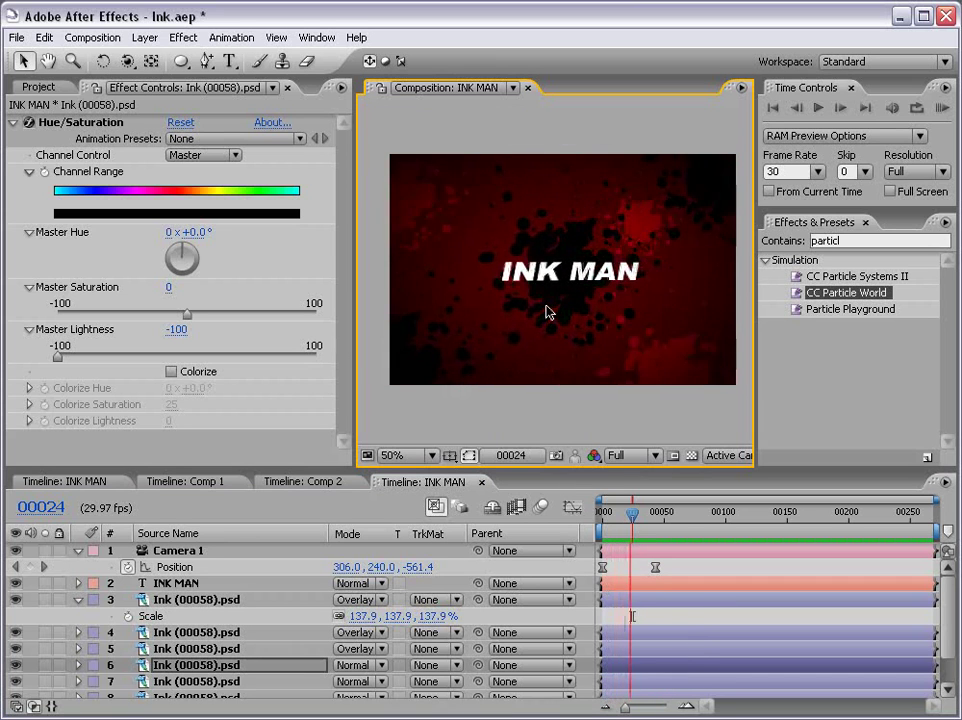
key(space)
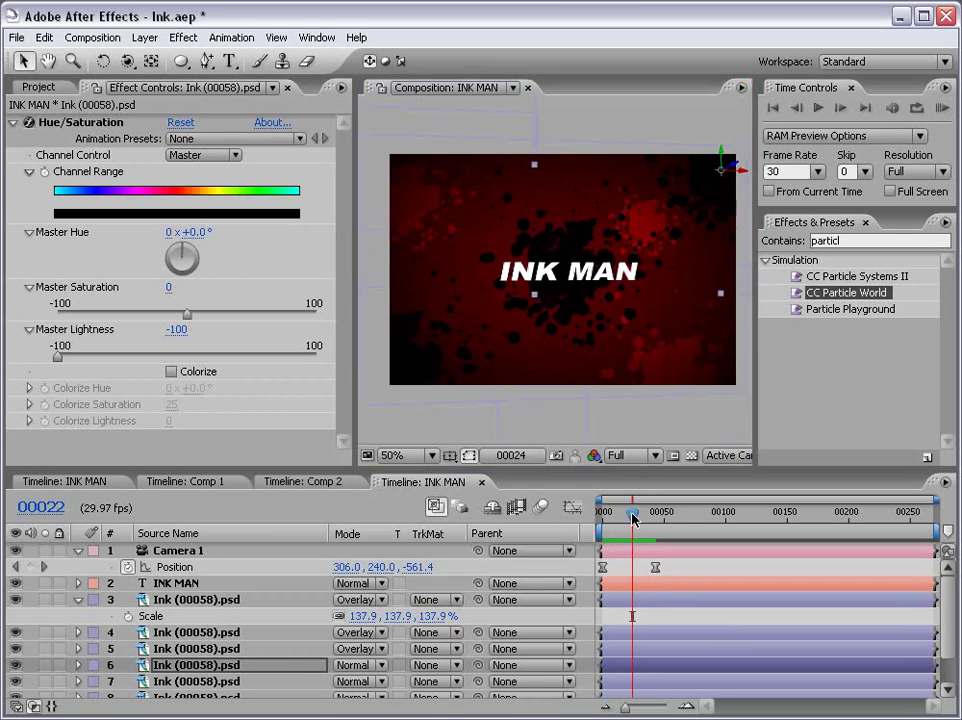
click(614, 512)
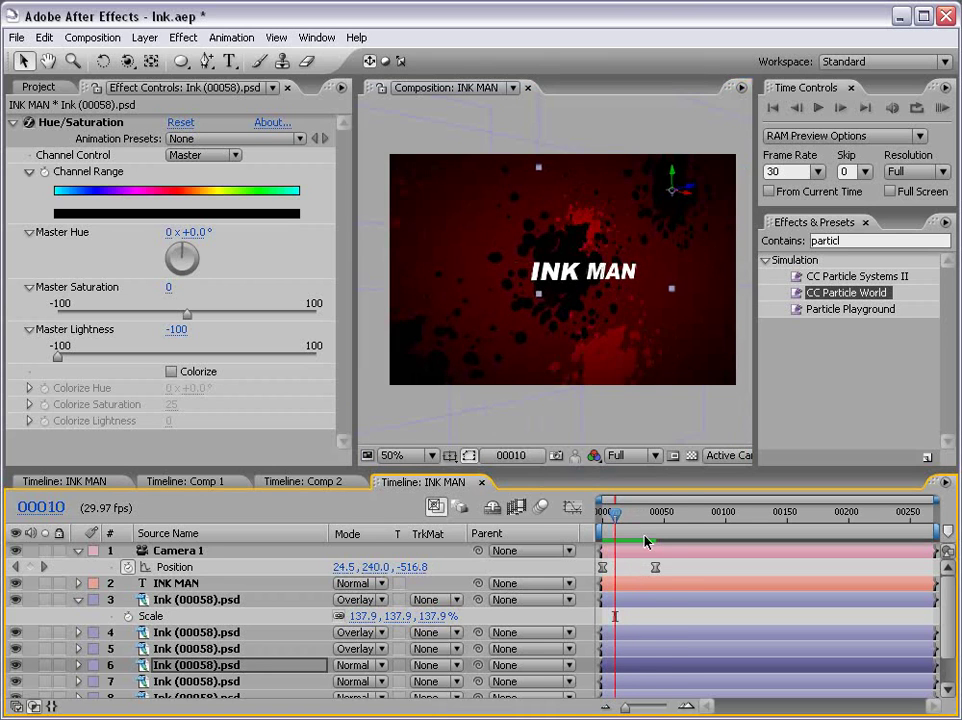
drag(640, 512, 672, 514)
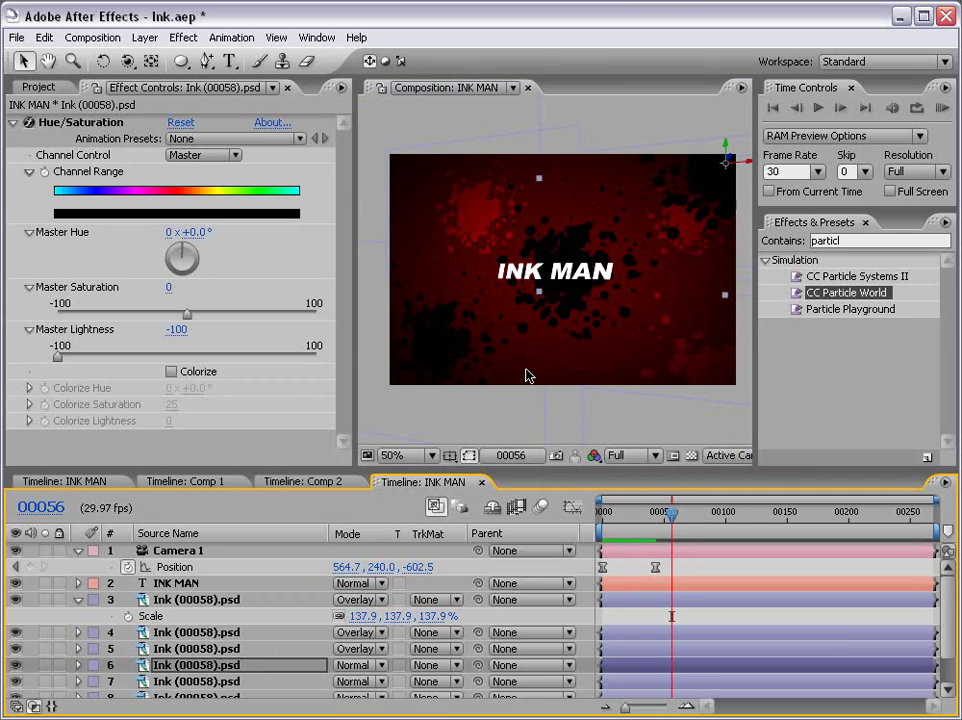
click(80, 600)
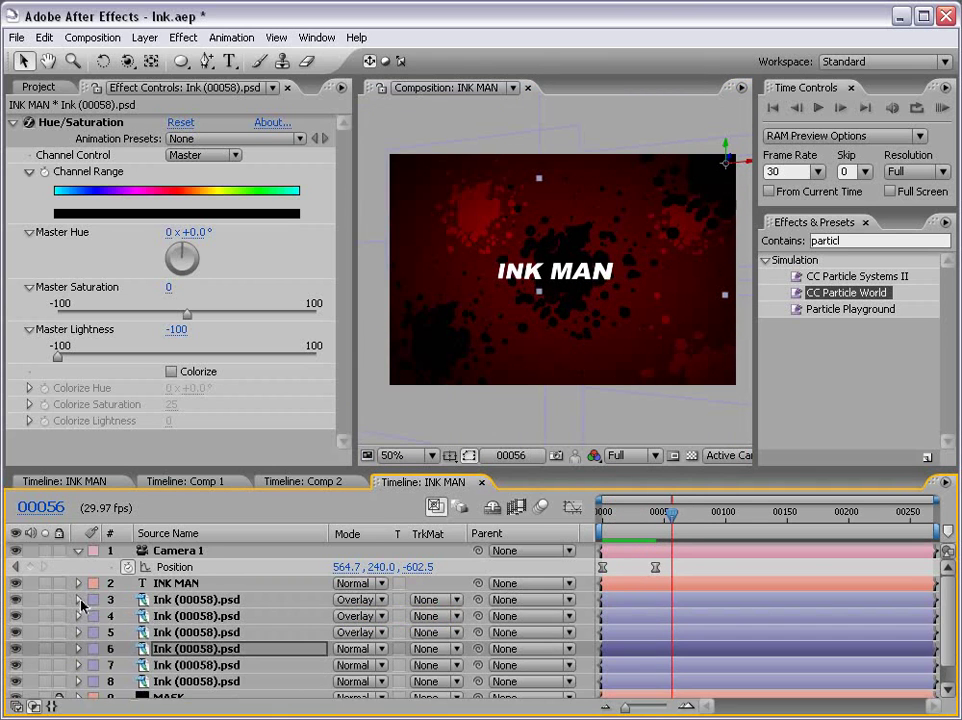
Rename each of the three Overlay ink splatter layers as R
click(181, 634)
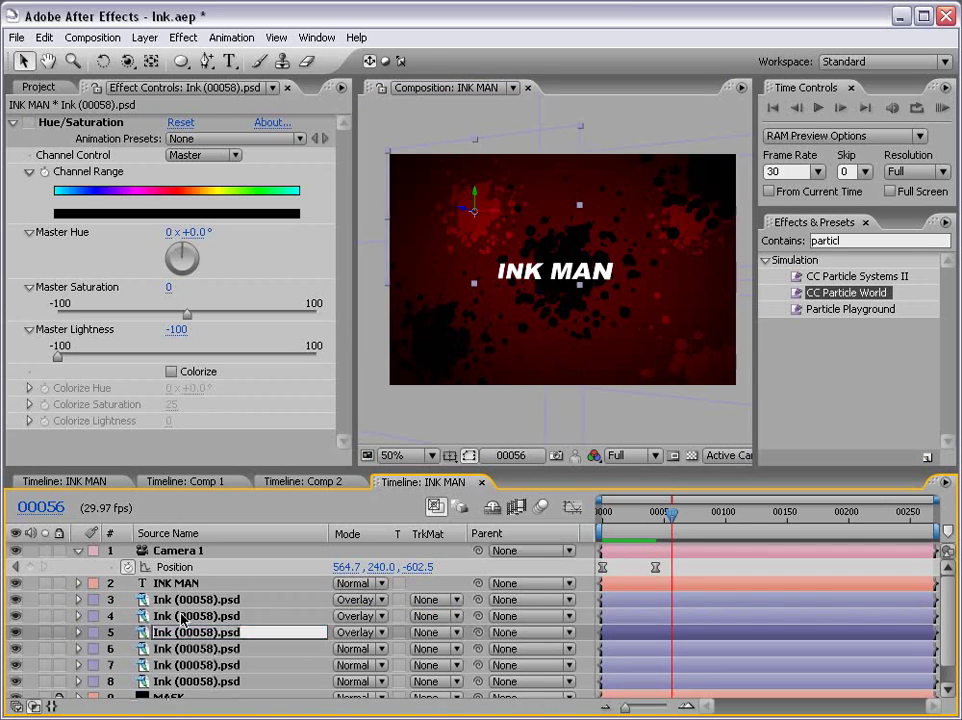
key(Return)
text(R)
click(188, 618)
key(Return)
text(R)
key(Return)
click(189, 601)
key(Return)
text(R)
key(Return)
Rename each of the three black Normal-mode ink splatter layers as B
click(187, 648)
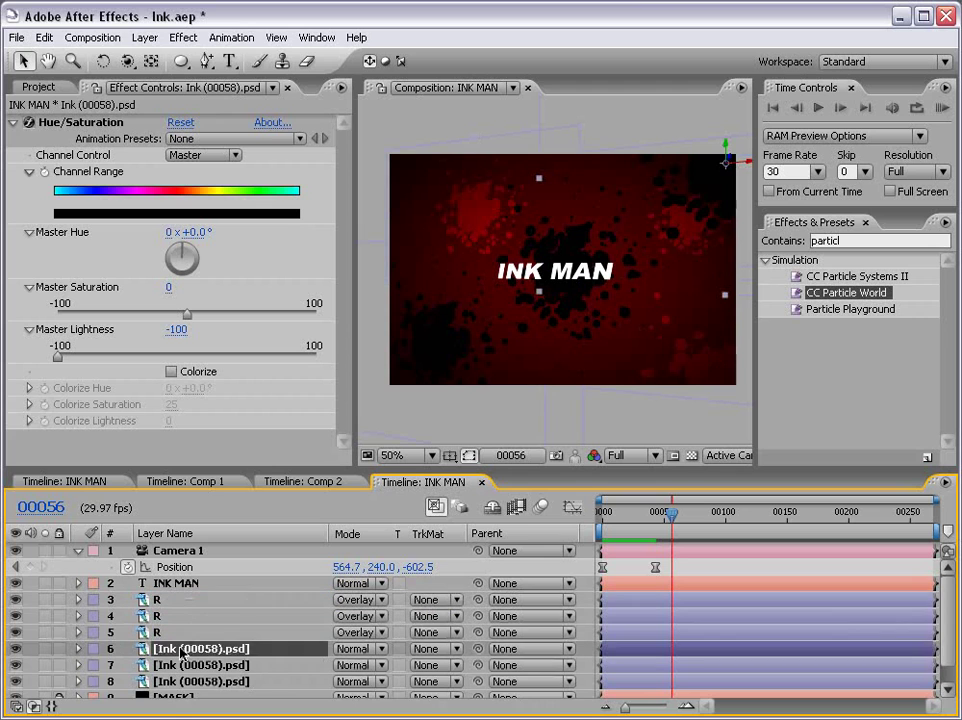
key(Return)
text(N)
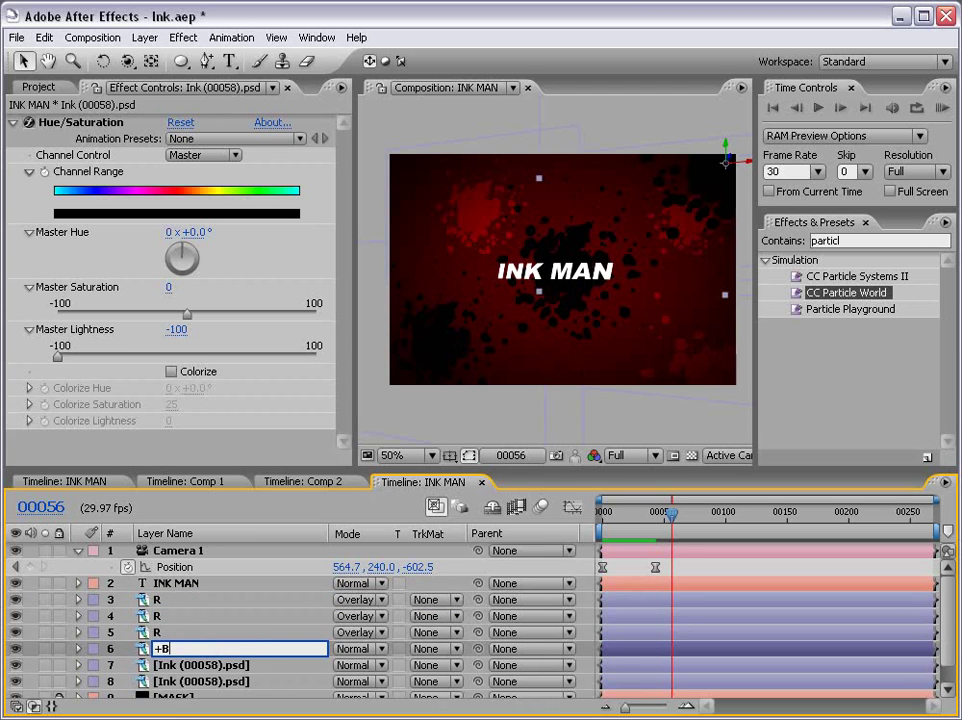
key(Return)
click(174, 668)
key(Return)
text(B)
key(Return)
click(175, 681)
key(Return)
text(B)
click(174, 663)
Duplicate the upper-right black splatter layer and move the copy to just below the frame's lower edge
click(172, 652)
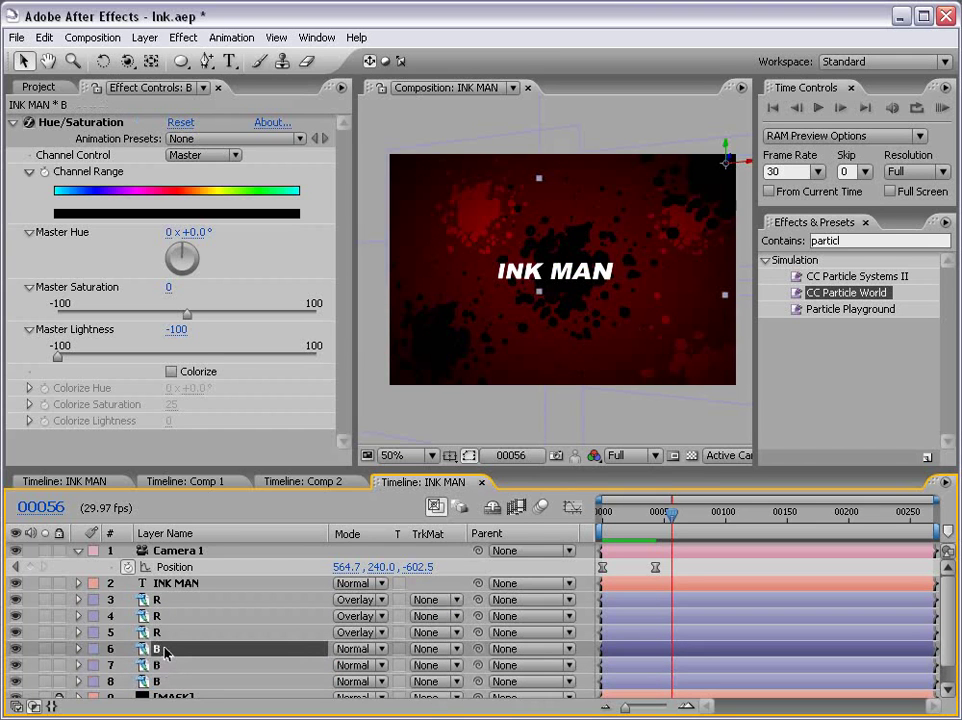
key(ctrl+d)
mouse_move(748, 168)
mouse_down()
mouse_move(575, 165)
mouse_move(575, 255)
mouse_move(569, 222)
mouse_move(427, 165)
mouse_move(470, 193)
mouse_move(466, 318)
mouse_move(457, 308)
mouse_up()
drag(671, 525, 638, 523)
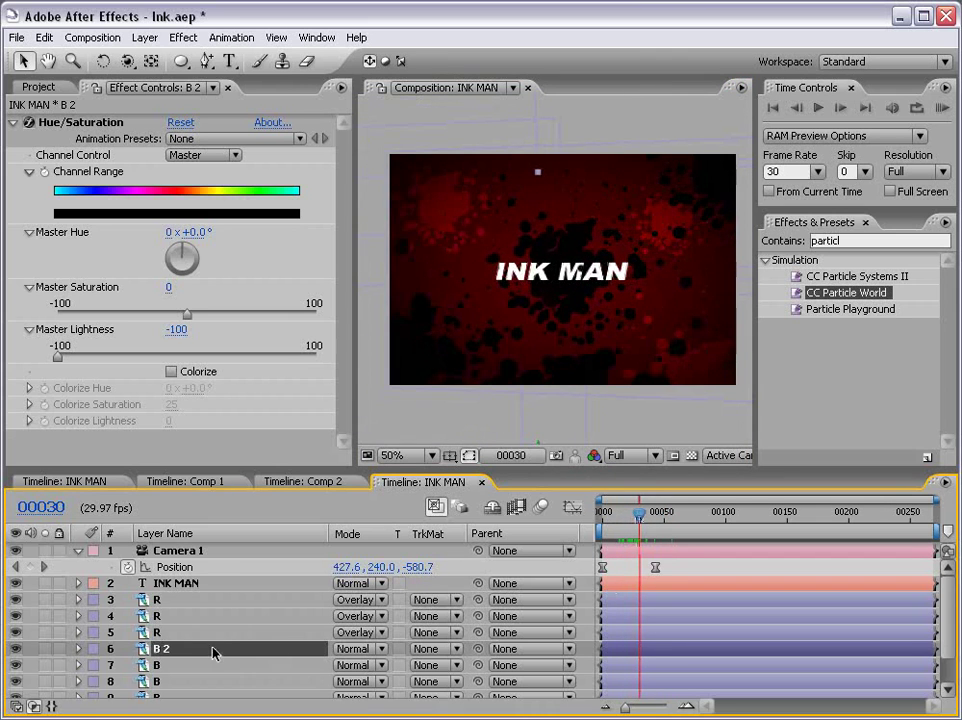
At frame 30, duplicate the B 2 splatter layer, move the copy above the frame, and check the layout at frame 16
key(ctrl+d)
key(comma)
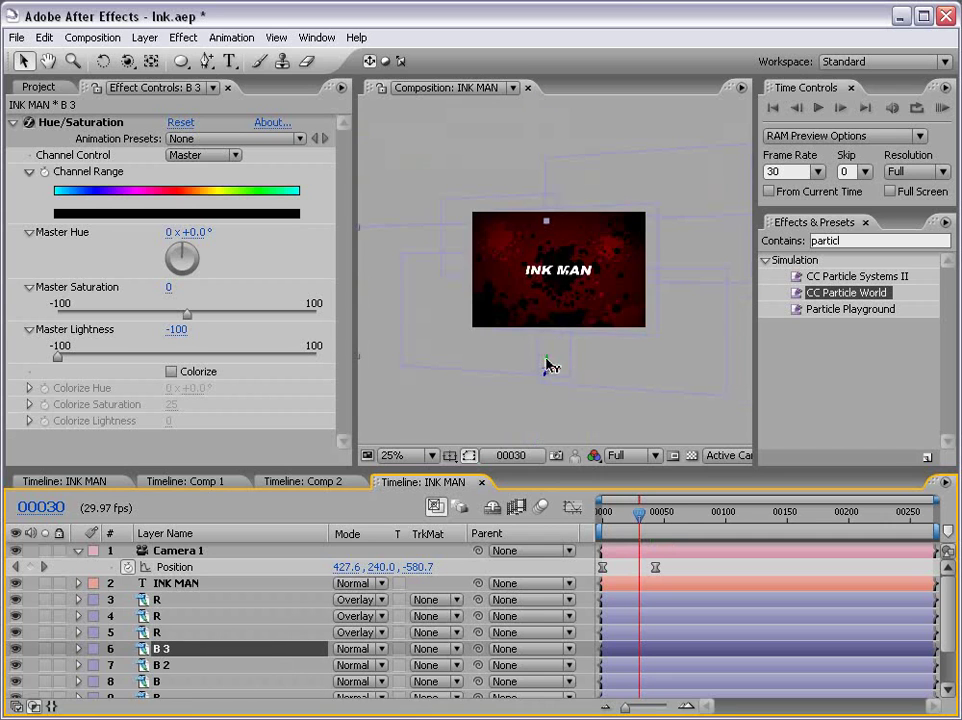
drag(546, 362, 526, 256)
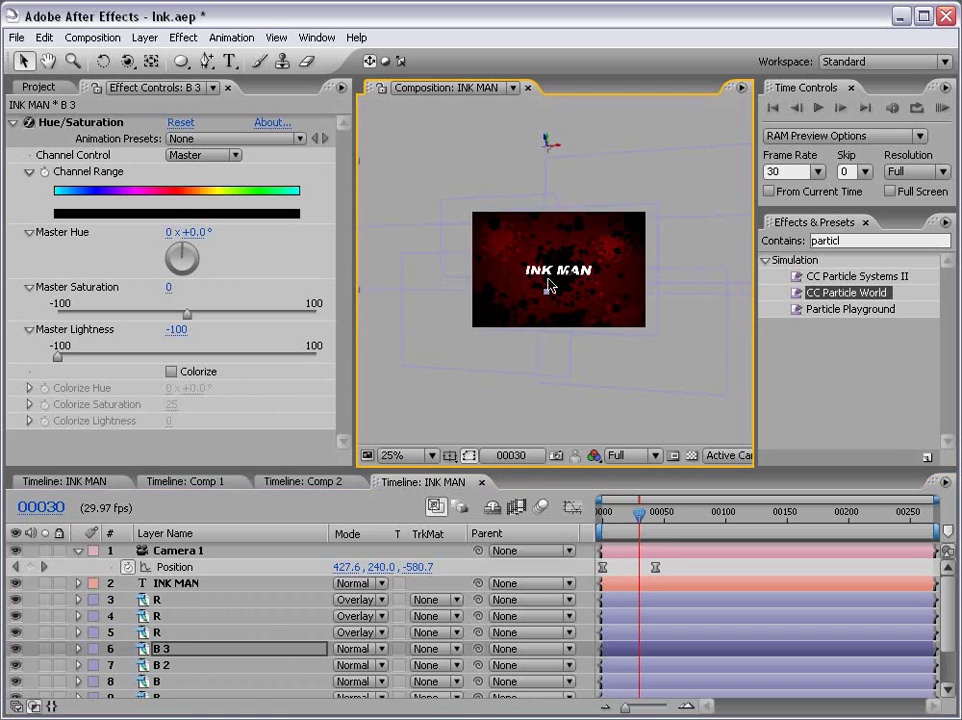
key(period)
drag(643, 519, 621, 517)
key(period)
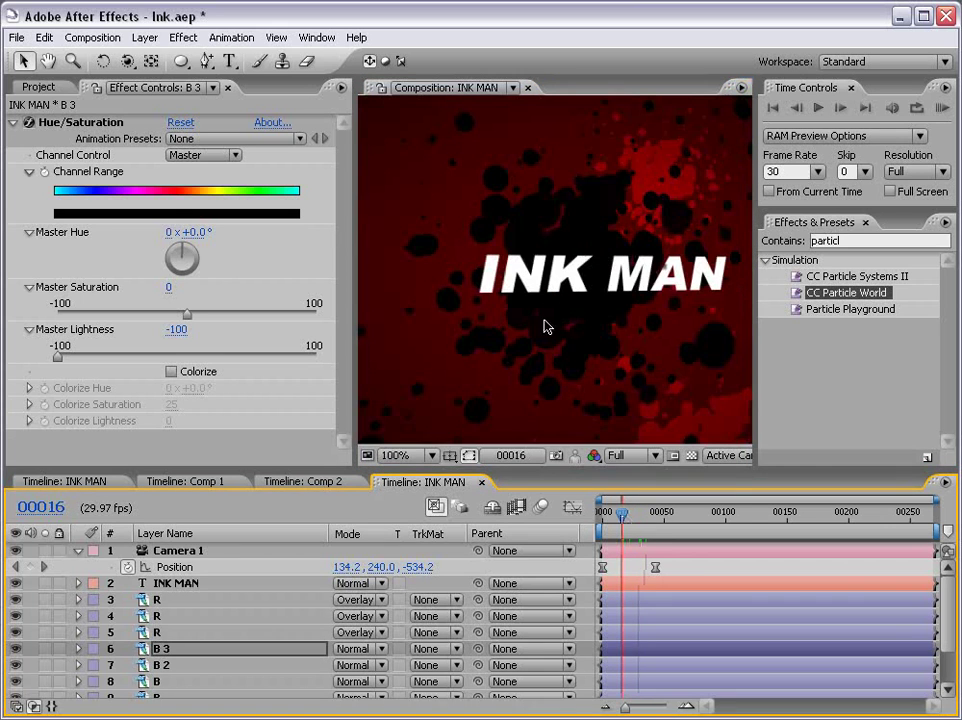
key(comma)
Turn on motion blur for the INK MAN text and all R and B splatter layers, and enable it for the composition
key(F4)
drag(462, 469, 405, 376)
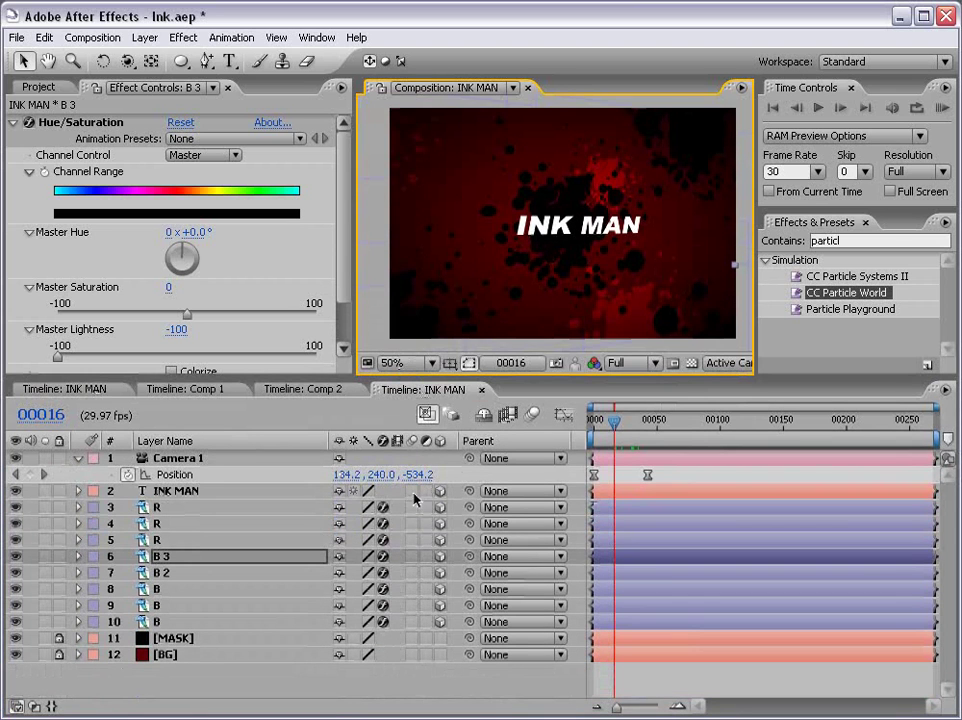
drag(414, 494, 412, 639)
drag(487, 375, 485, 432)
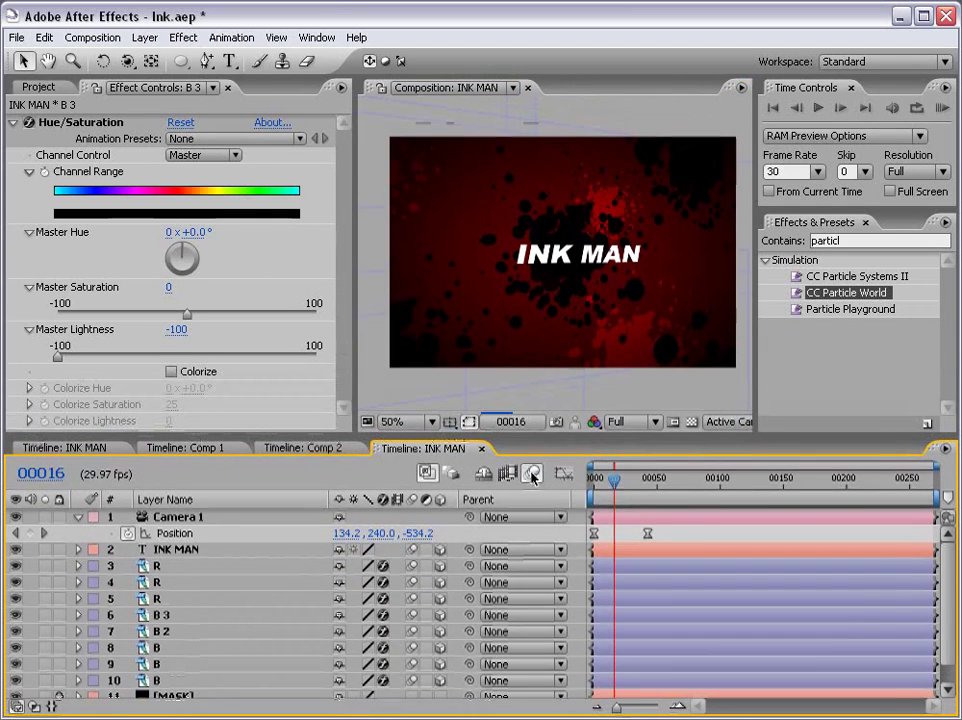
click(530, 476)
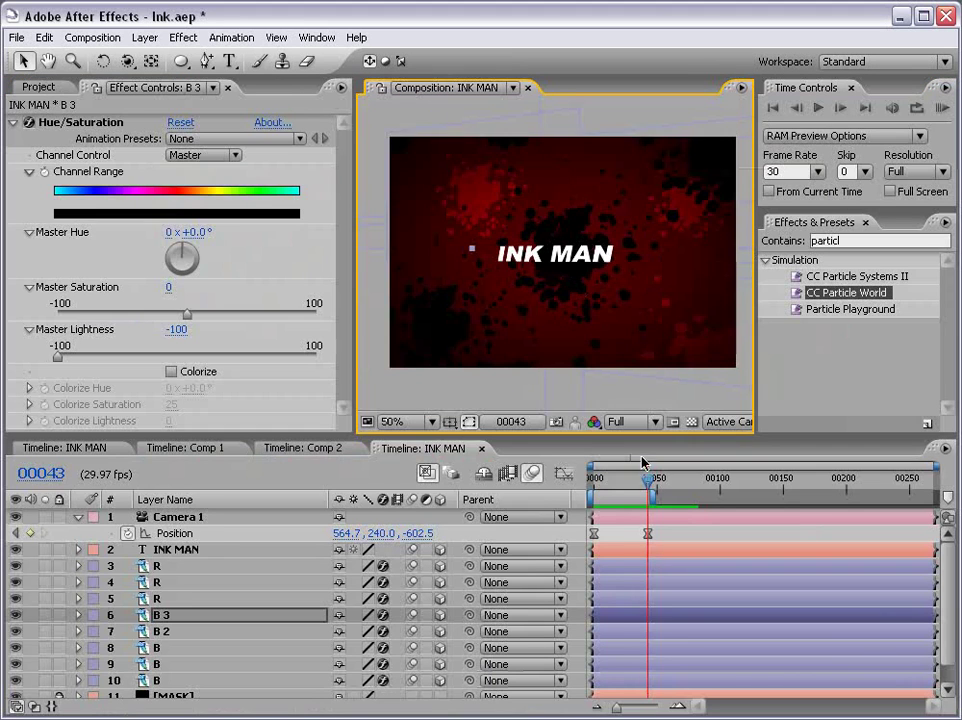
Preview the motion-blurred camera move with the composition view maximized, restore the layout, and save the project
mouse_move(622, 482)
mouse_down()
mouse_move(603, 482)
mouse_move(622, 482)
mouse_up()
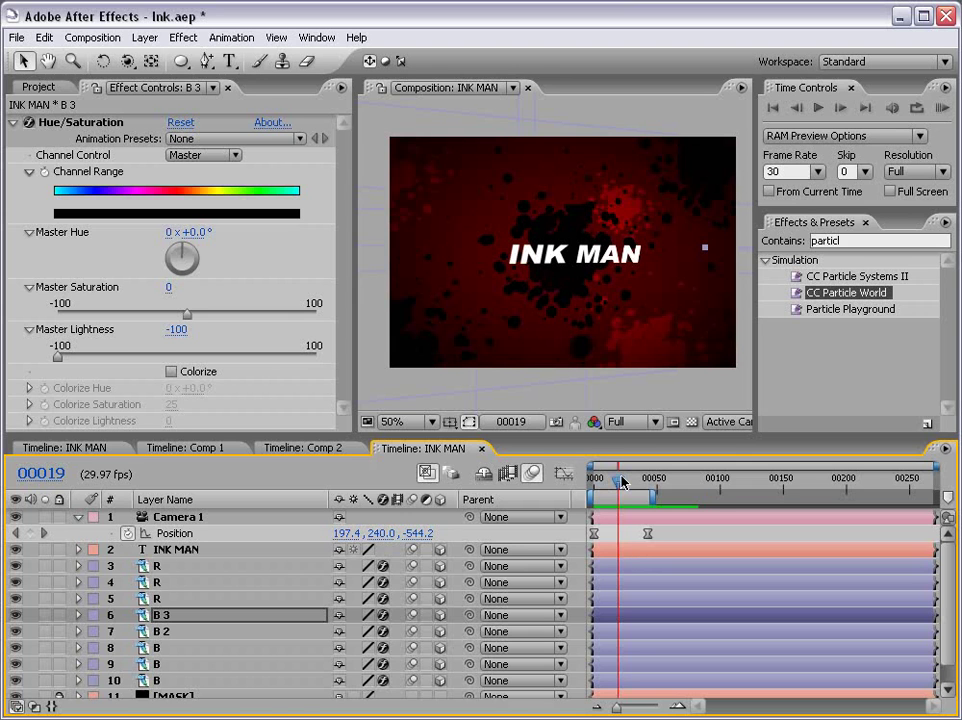
key(grave)
key(KP_0)
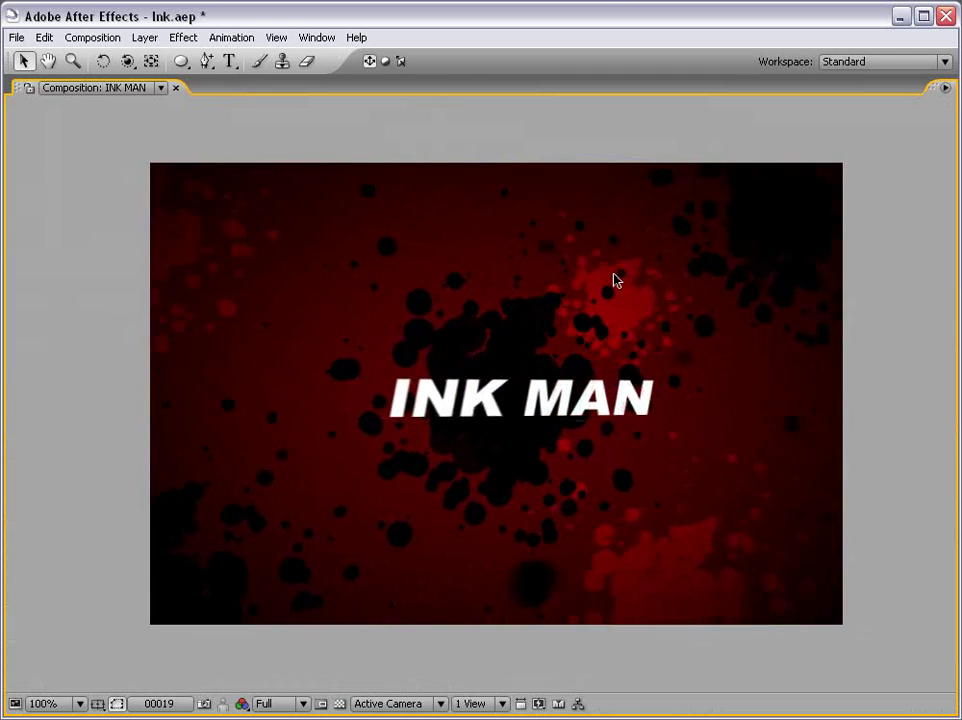
key(grave)
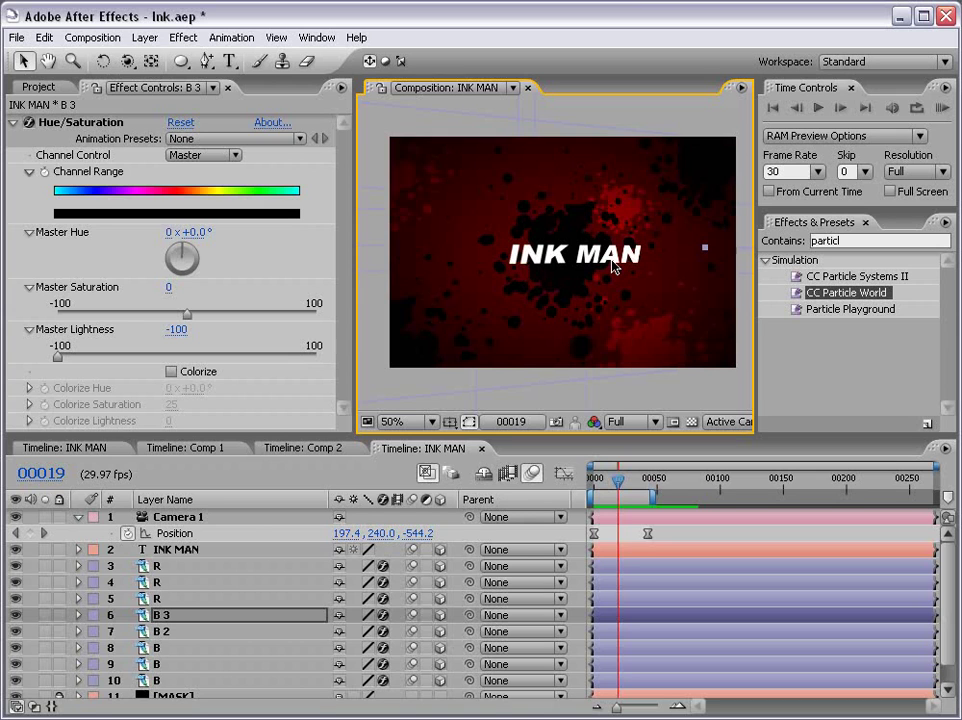
click(256, 528)
key(ctrl+s)
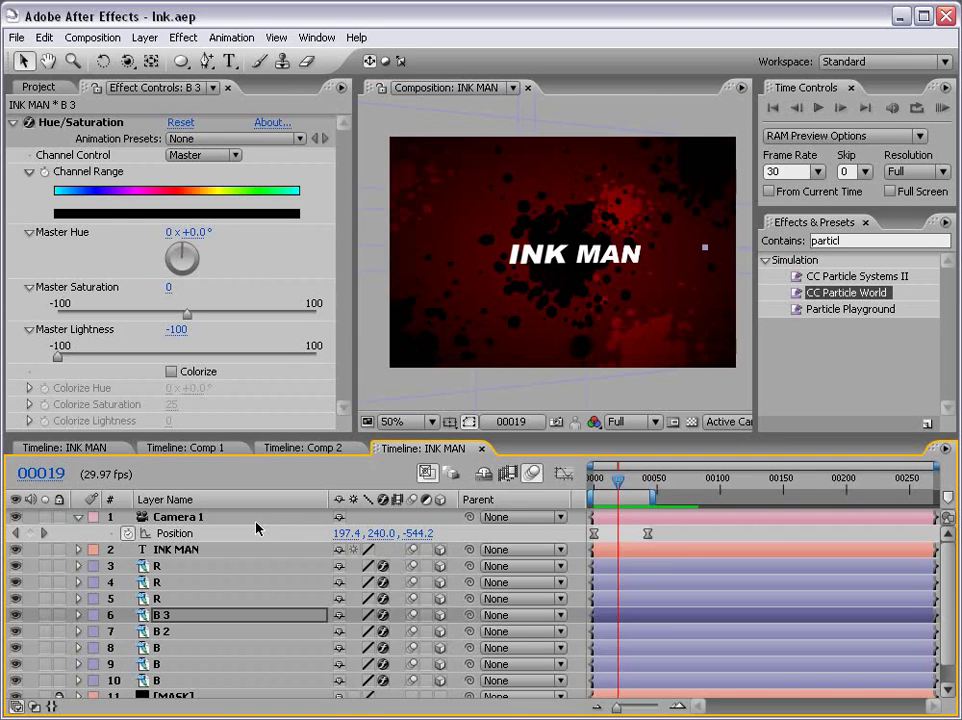
Preview the ink drop animation in Comp 1 and scrub to frame 9 to examine the falling drop
click(192, 450)
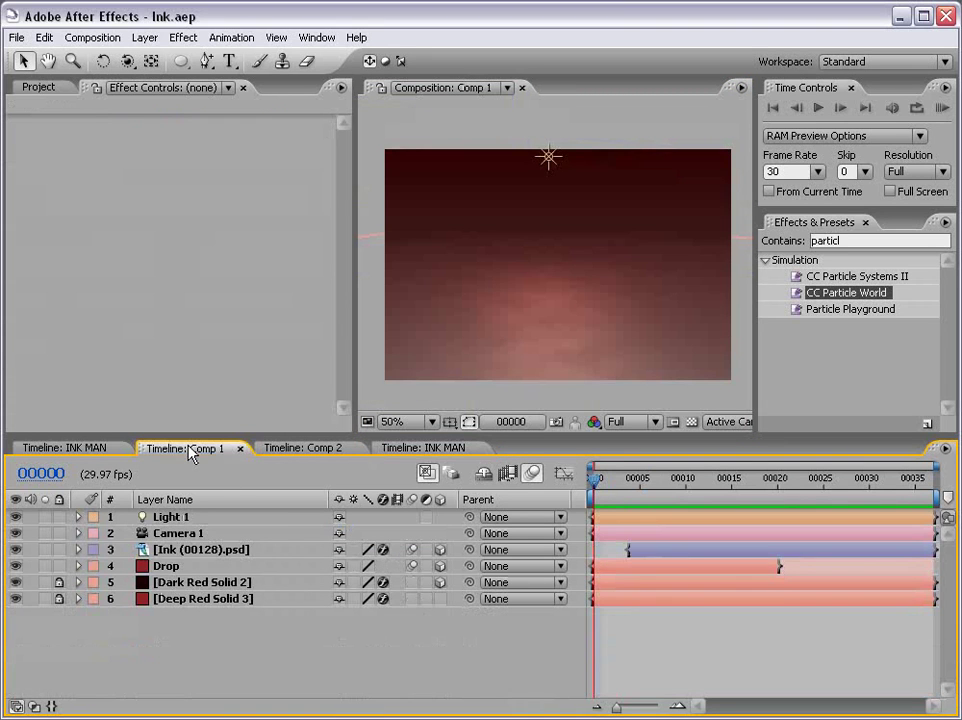
key(KP_0)
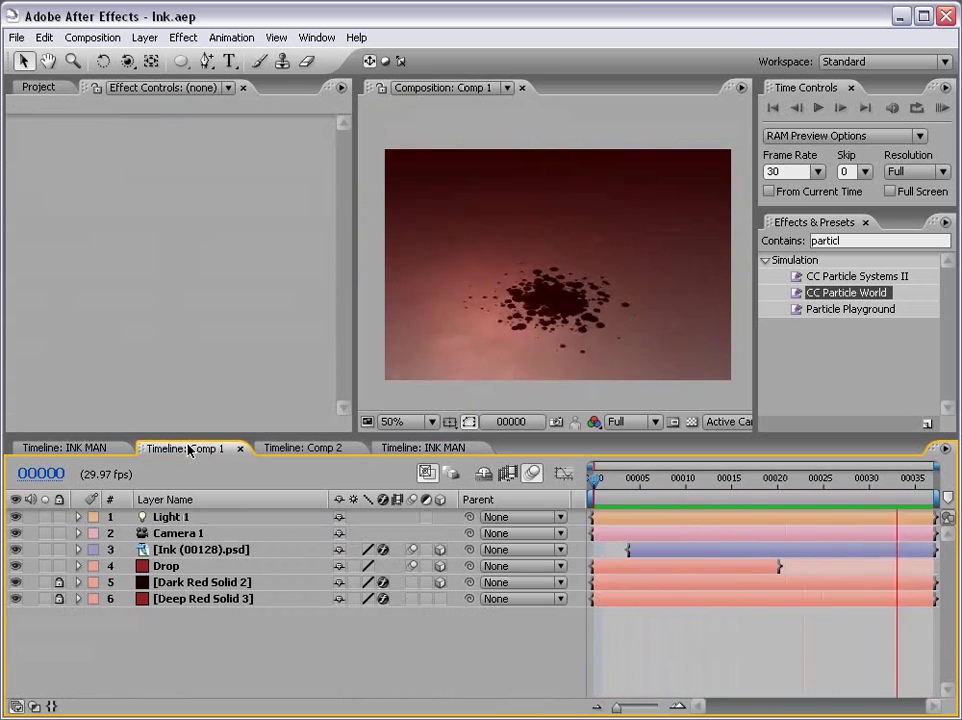
key(space)
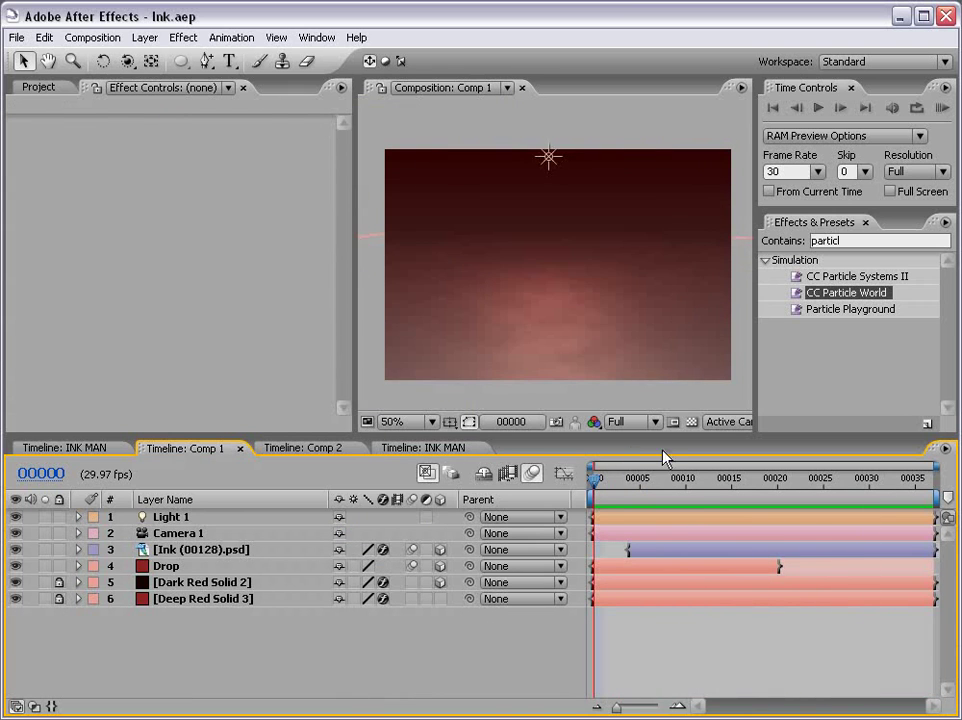
click(760, 482)
drag(760, 487, 676, 498)
Create a new NTSC DV composition named Comp 3, 720 × 480 pixels, with a duration of 269 frames
click(92, 37)
click(92, 58)
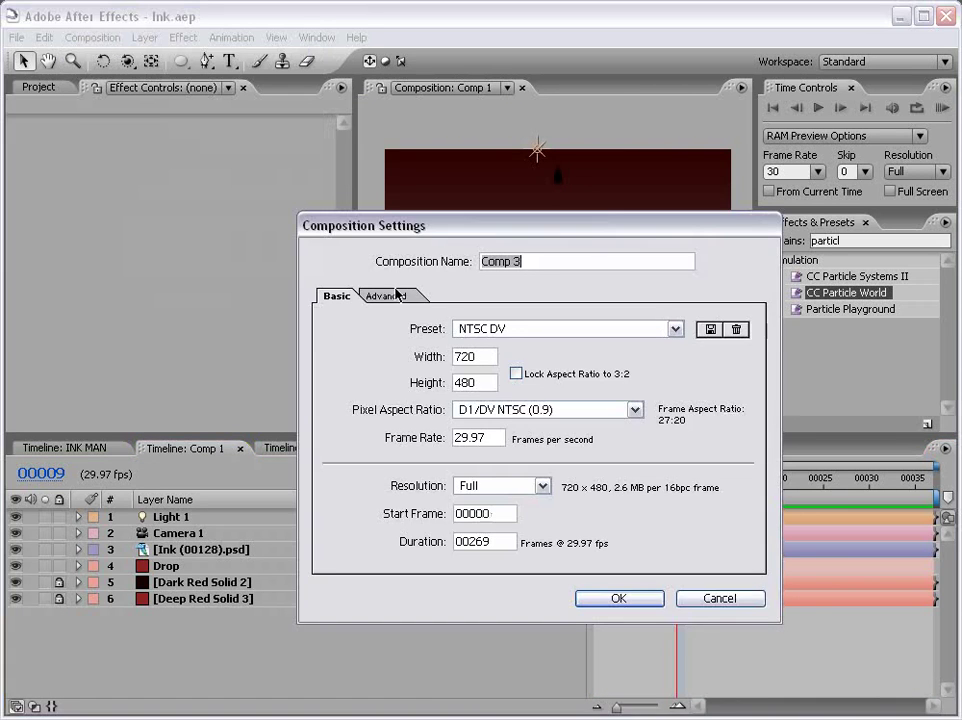
click(619, 598)
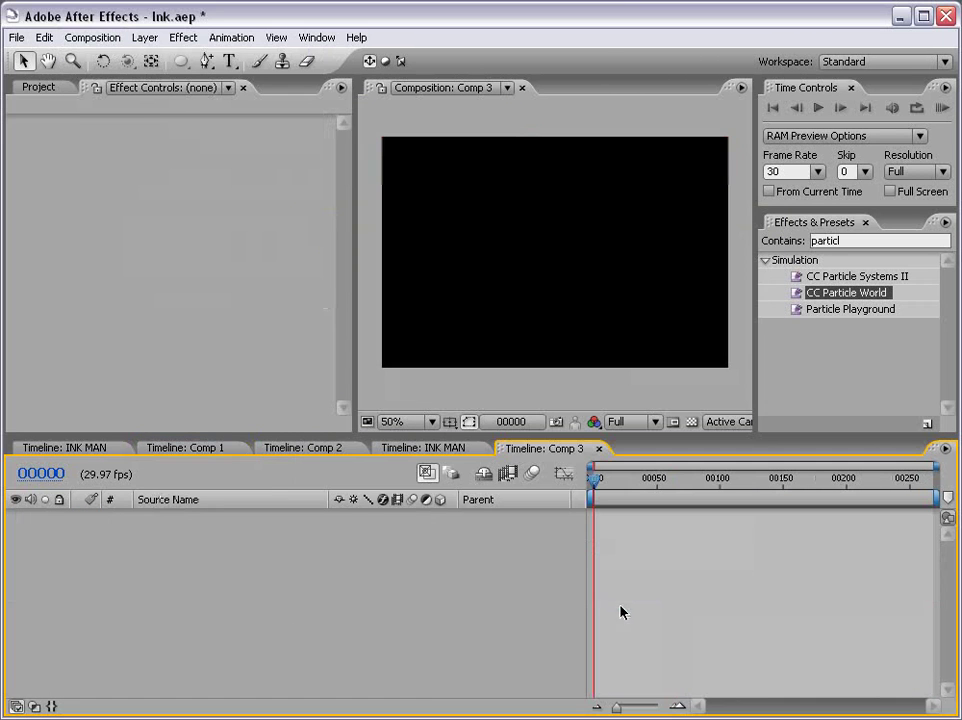
Add a mid-gray (#757575) solid of 720 × 480 pixels to Comp 3
click(145, 37)
mouse_move(153, 60)
click(412, 77)
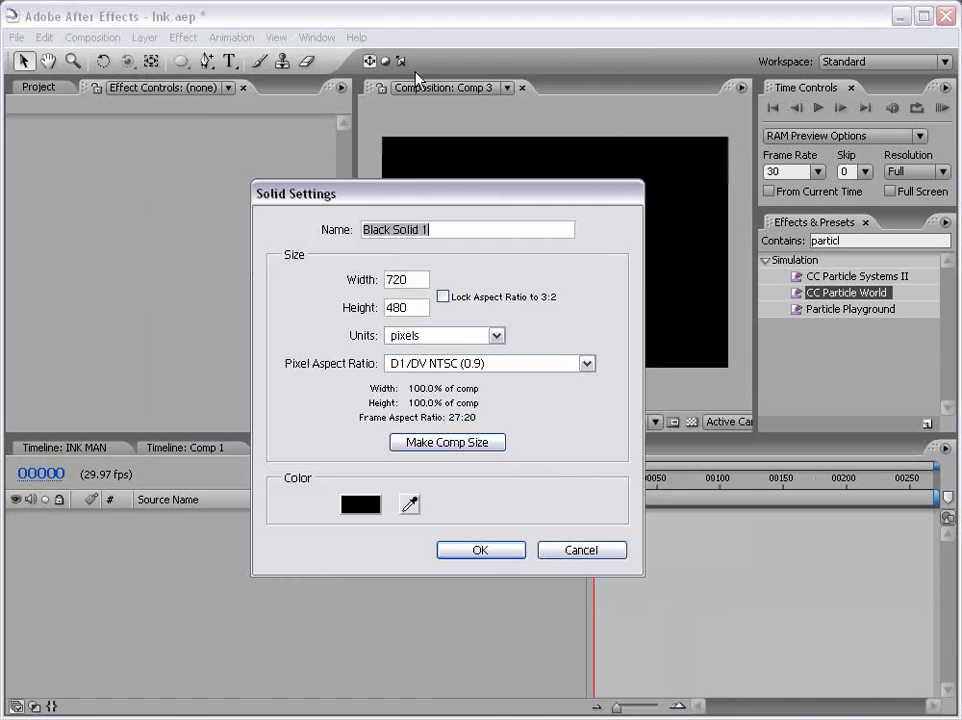
click(372, 498)
drag(354, 500, 258, 445)
click(664, 306)
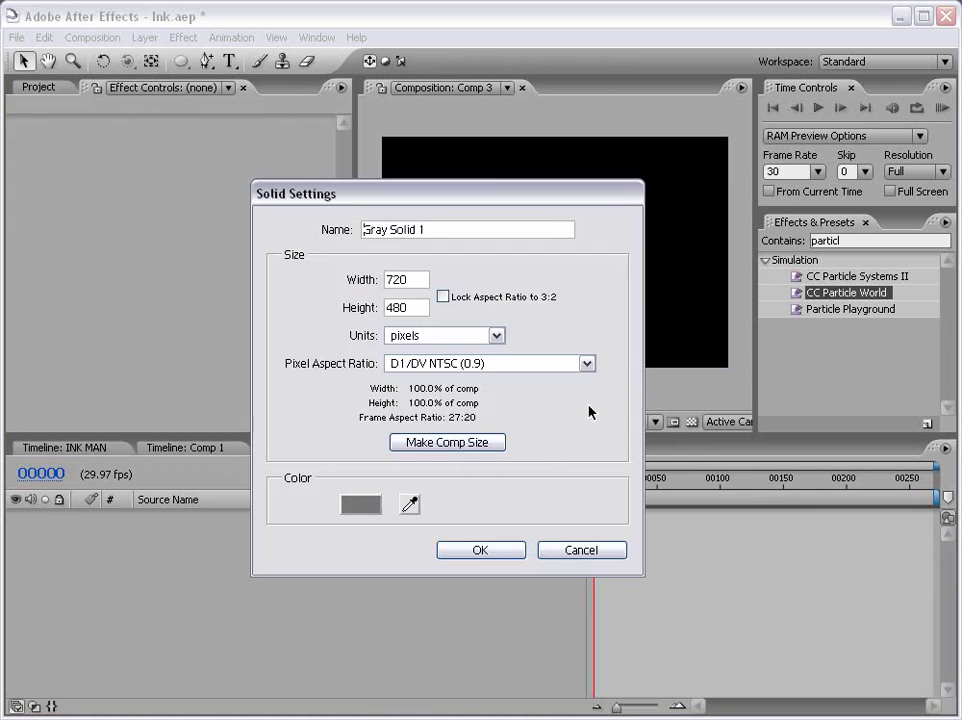
click(480, 551)
click(480, 551)
Add a black solid named Black Solid 1 above the gray solid
click(145, 37)
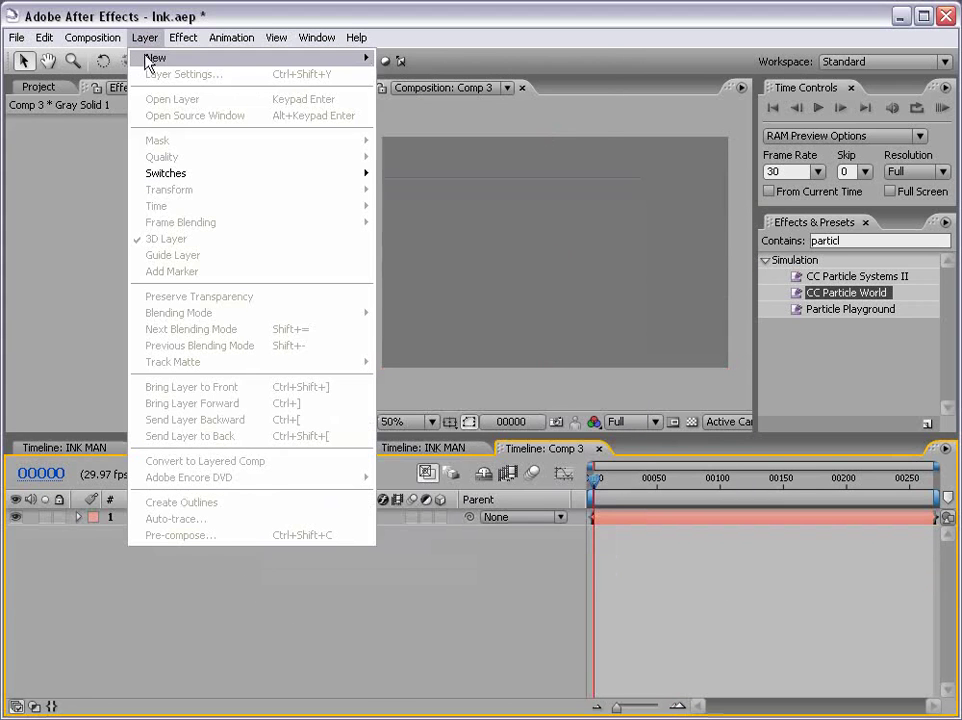
mouse_move(150, 58)
click(408, 77)
click(362, 506)
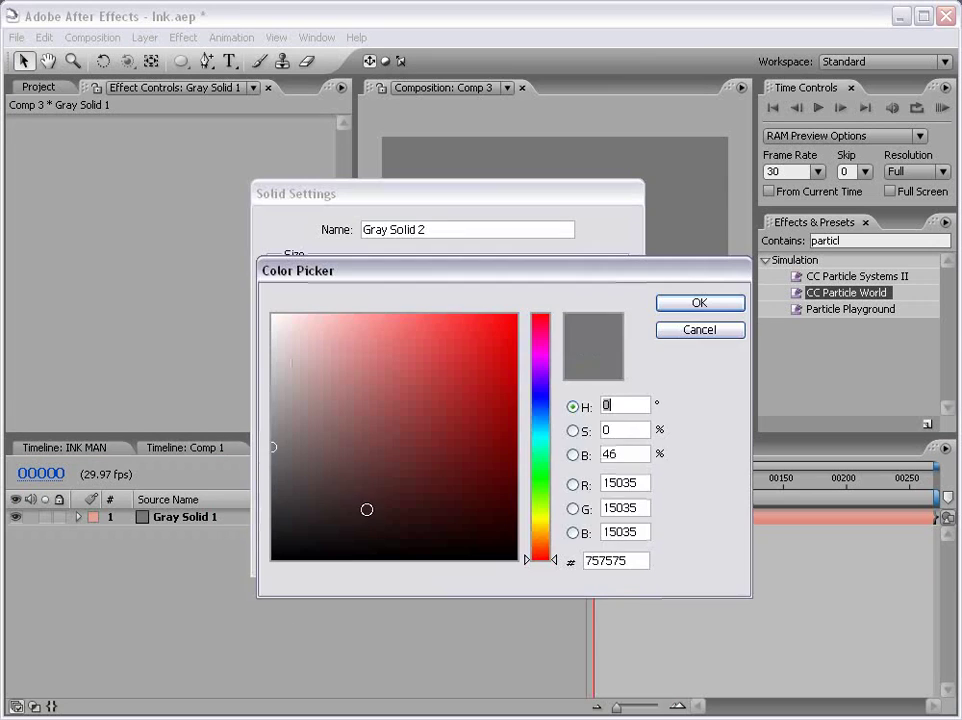
drag(346, 509, 601, 584)
click(699, 303)
click(478, 550)
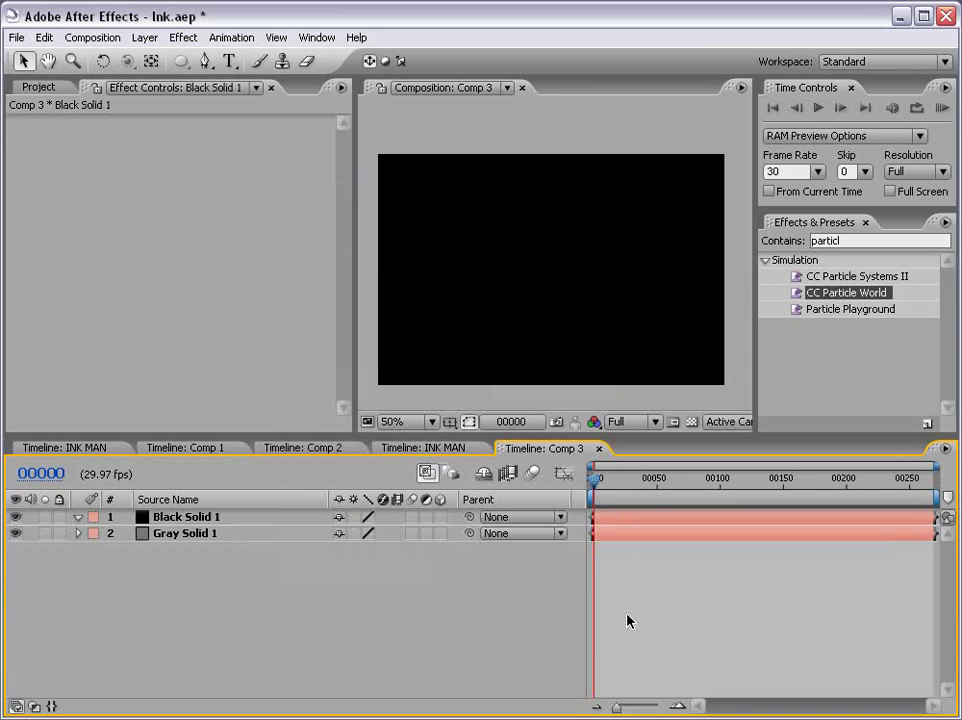
Draw a closed teardrop mask with the Pen tool on the black solid, just above the frame's center
click(612, 518)
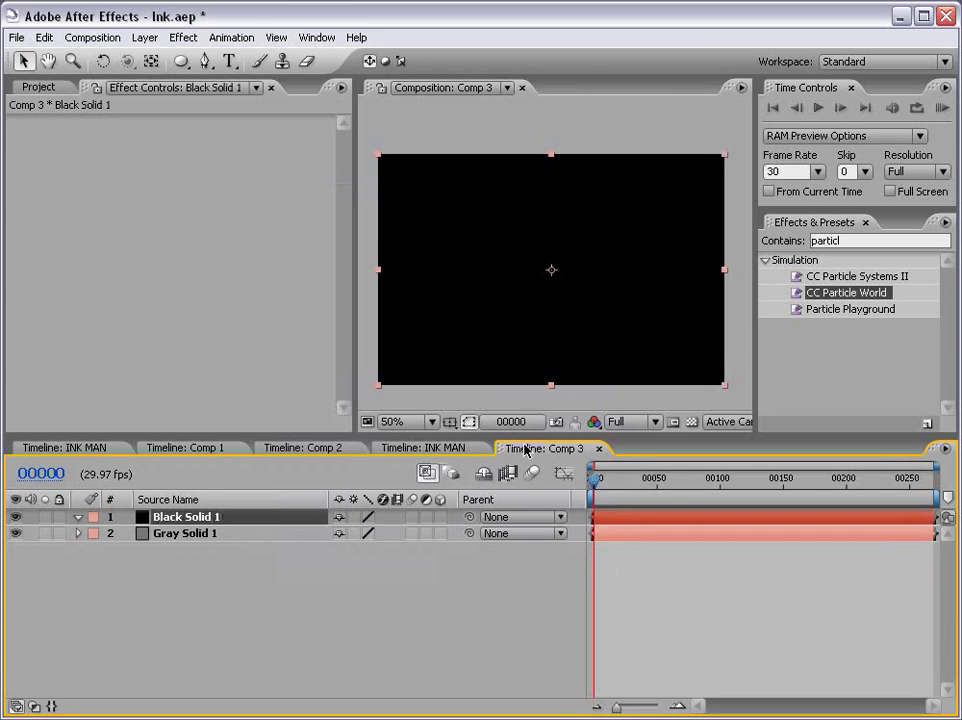
click(205, 61)
click(554, 213)
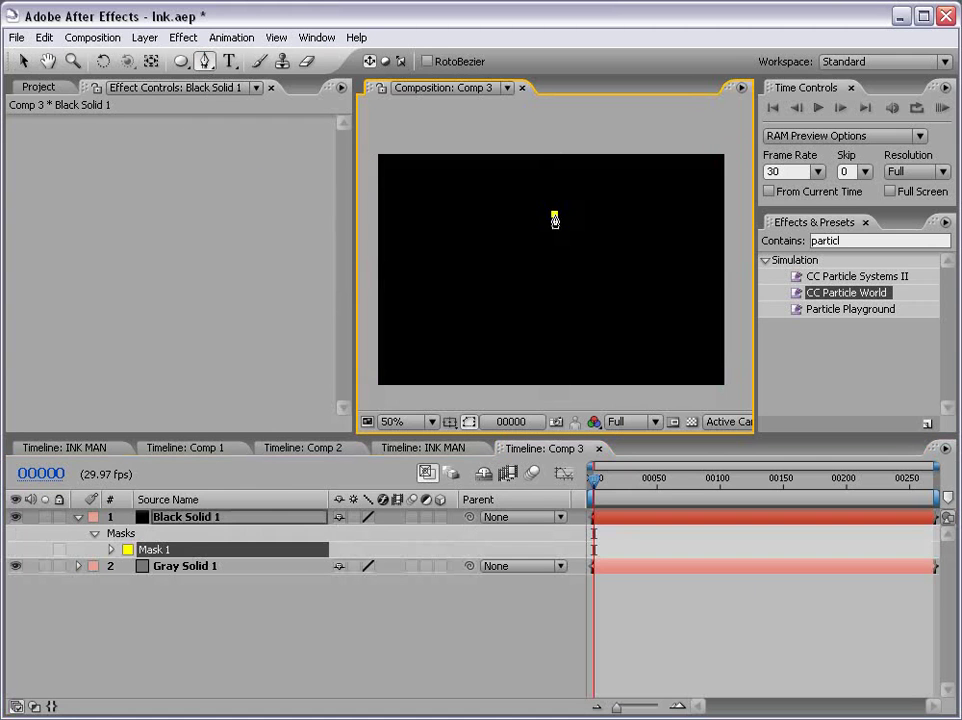
mouse_move(538, 263)
mouse_down()
mouse_move(551, 281)
mouse_move(580, 264)
mouse_up()
click(554, 214)
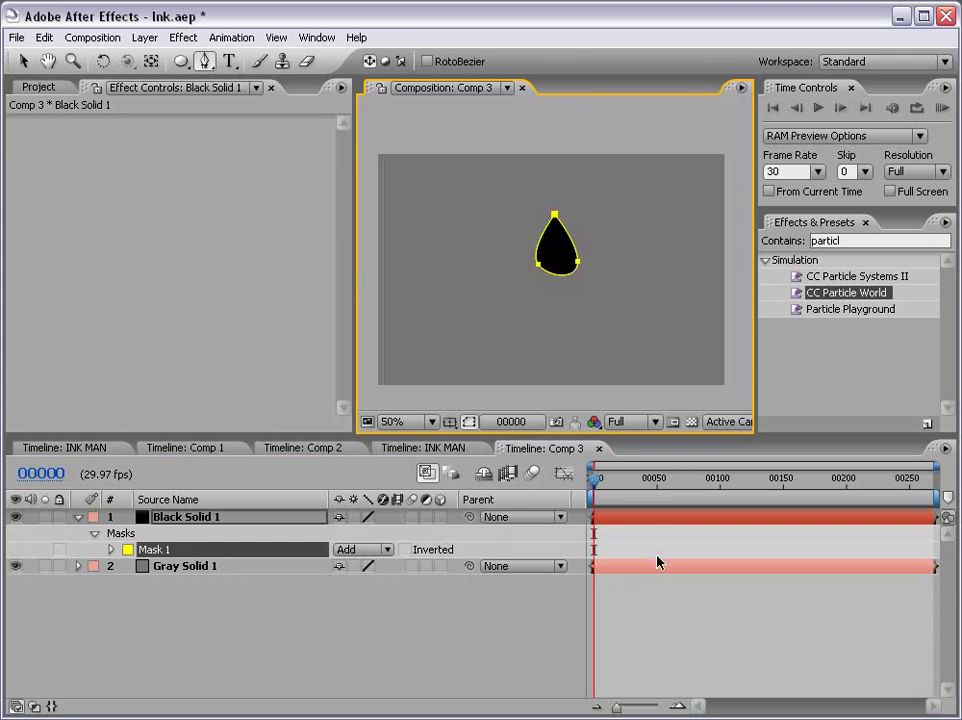
click(657, 617)
click(624, 519)
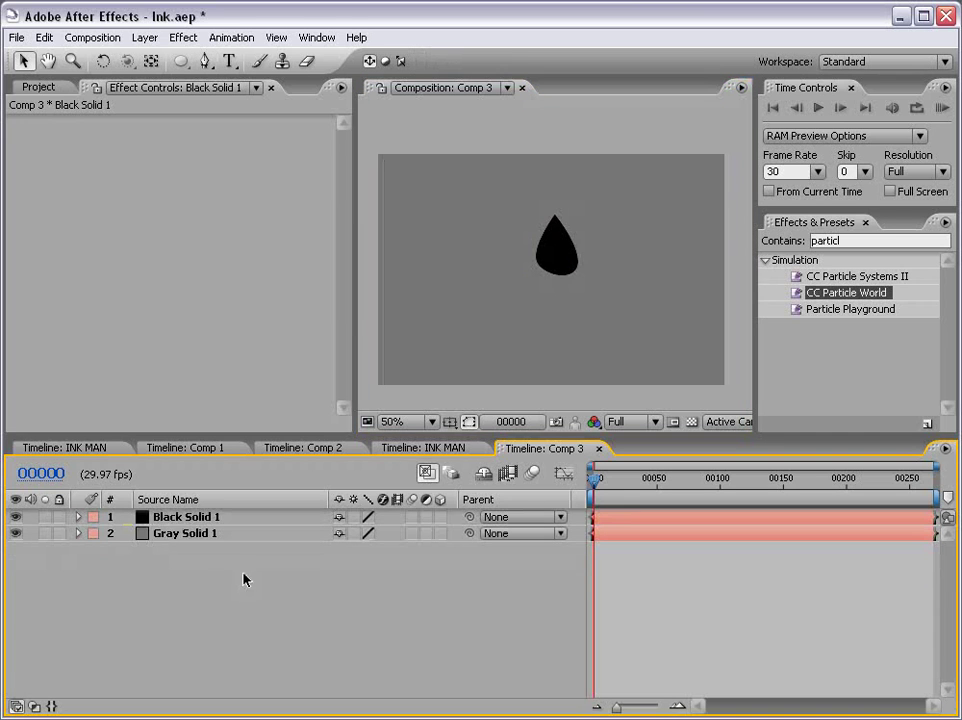
Scale the black drop down to a small drop at the frame's center and make both solids 3D layers
click(195, 517)
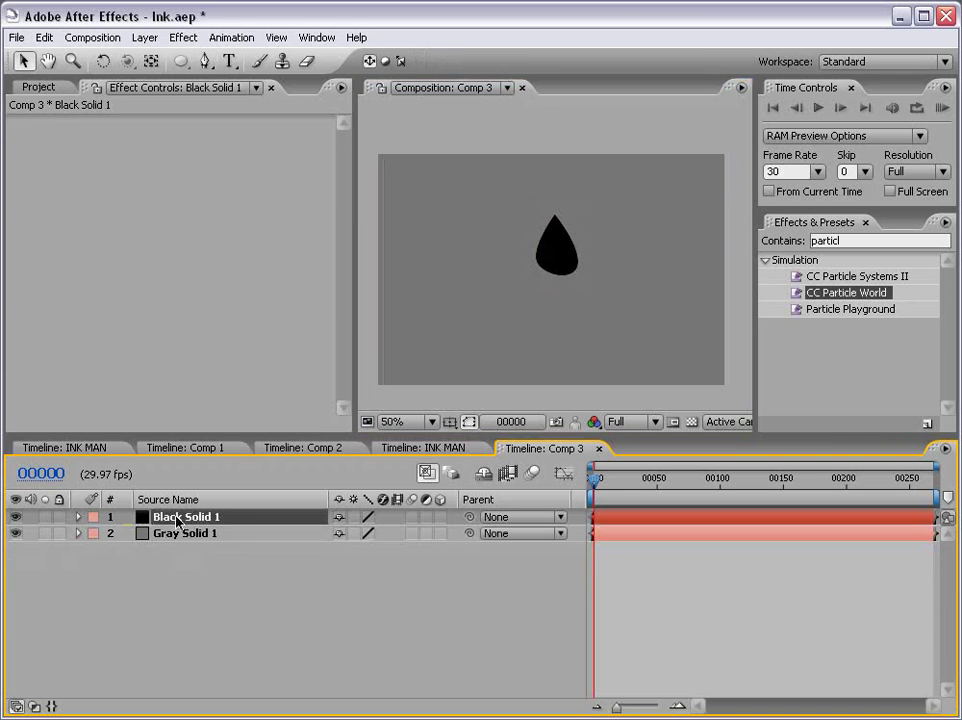
drag(578, 215, 560, 226)
click(447, 588)
click(440, 517)
click(440, 533)
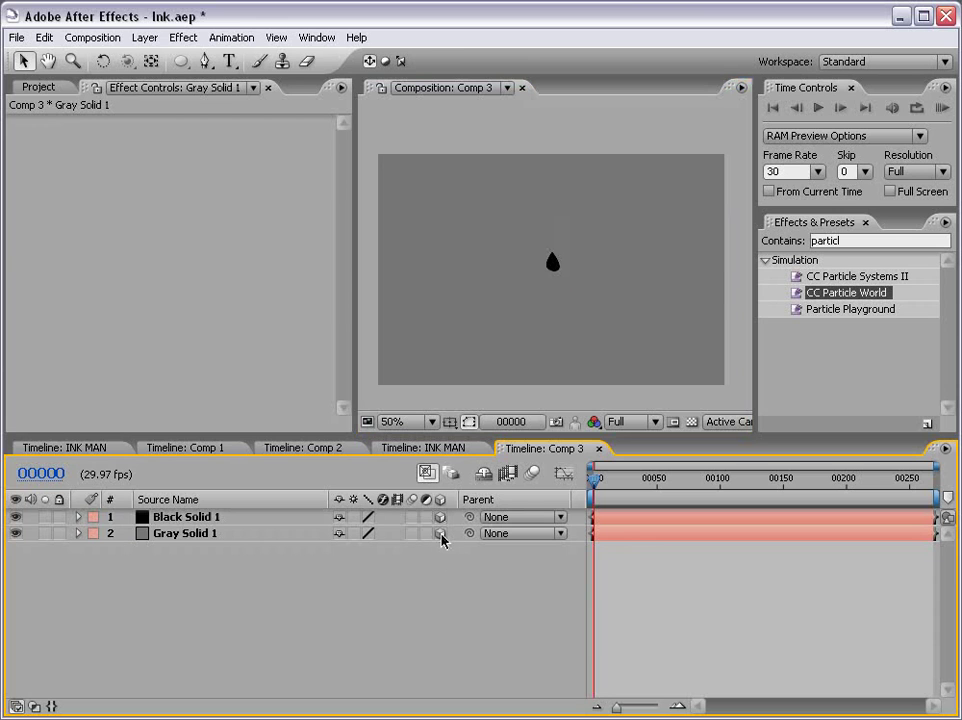
Rename the gray solid layer as FLoor
click(400, 295)
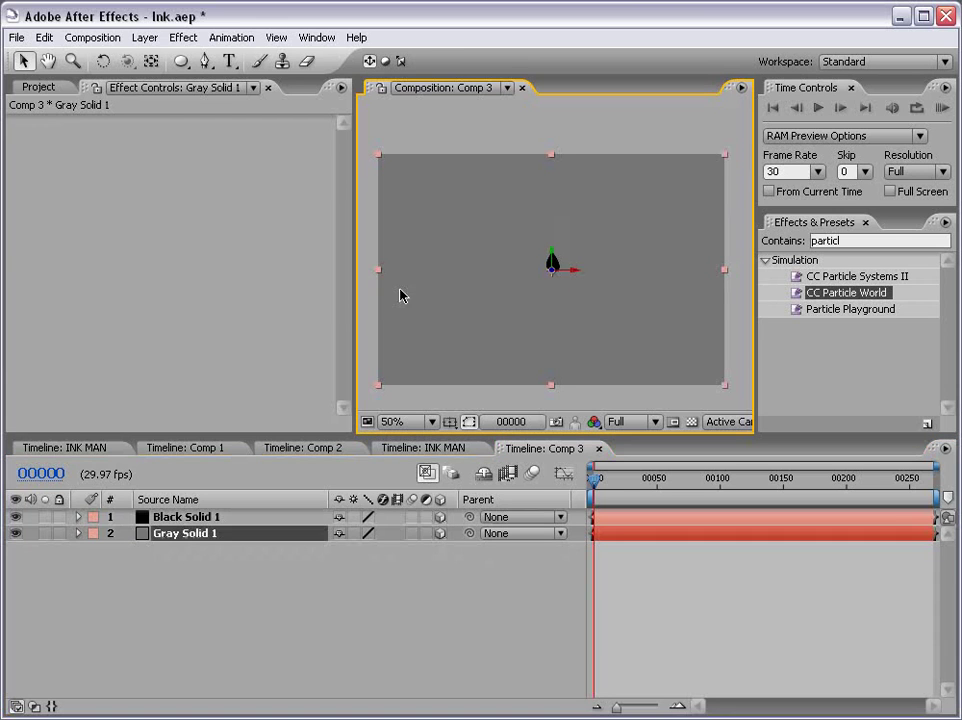
click(193, 535)
key(Return)
text(FLoor)
key(Return)
click(185, 554)
Rotate the FLoor layer to lie flat in 3D and move it down beneath the drop
click(180, 536)
click(103, 61)
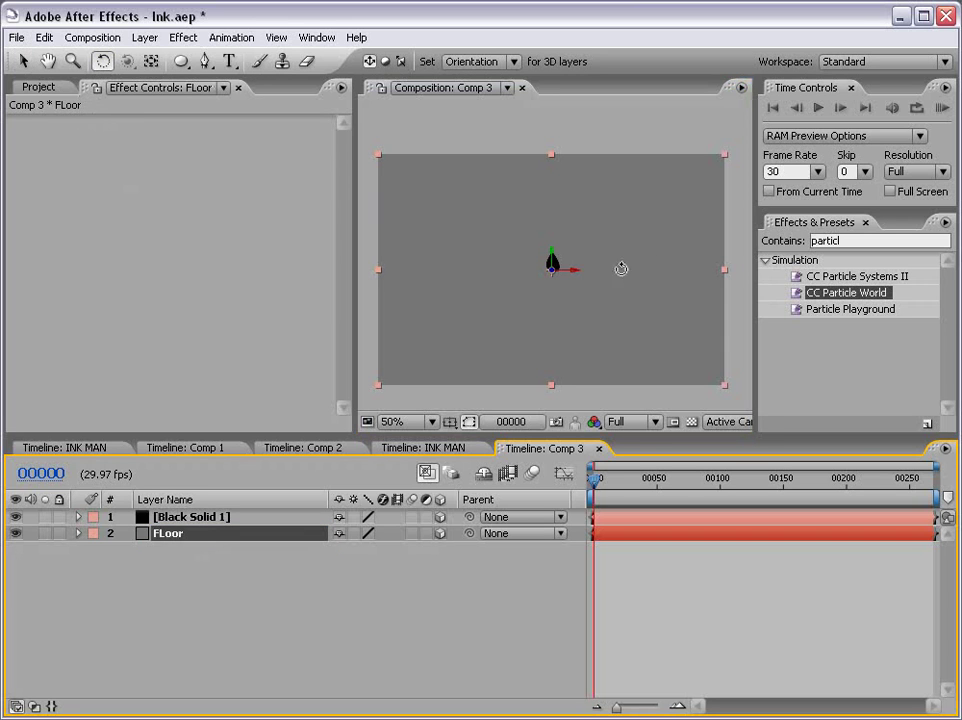
drag(569, 272, 569, 232)
click(24, 61)
drag(557, 263, 551, 350)
click(463, 553)
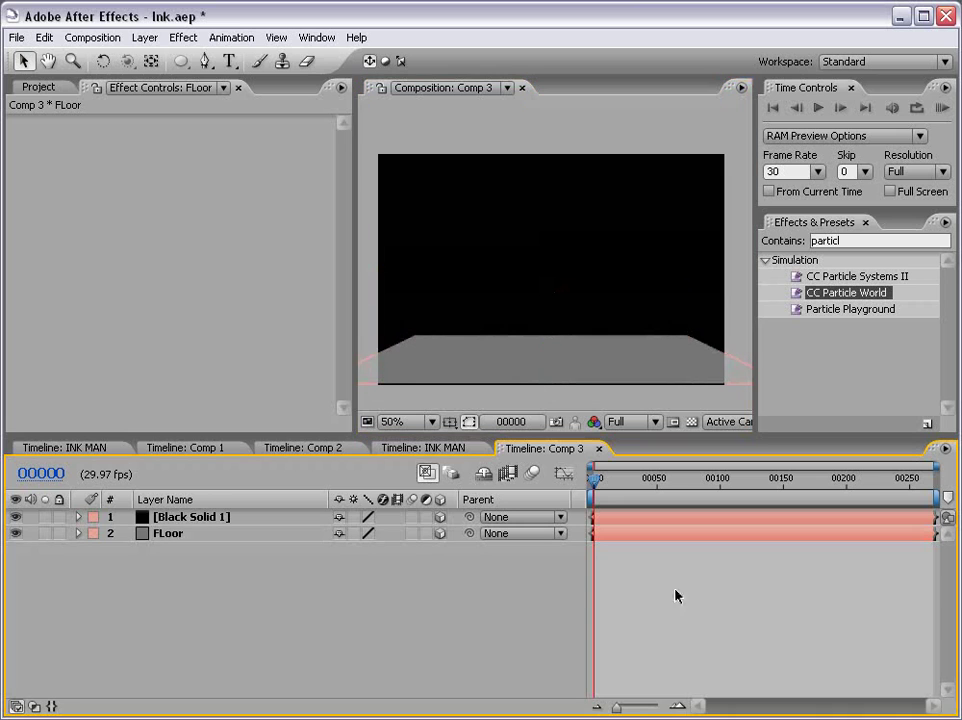
Show the transparency grid behind the composition and rename the black solid layer as DROP
click(691, 421)
click(146, 608)
click(191, 517)
key(Return)
text(DROP)
key(Return)
click(204, 575)
Keyframe the DROP layer's position to fall from above the frame at frame 0 onto the floor at about frame 24
click(165, 520)
key(p)
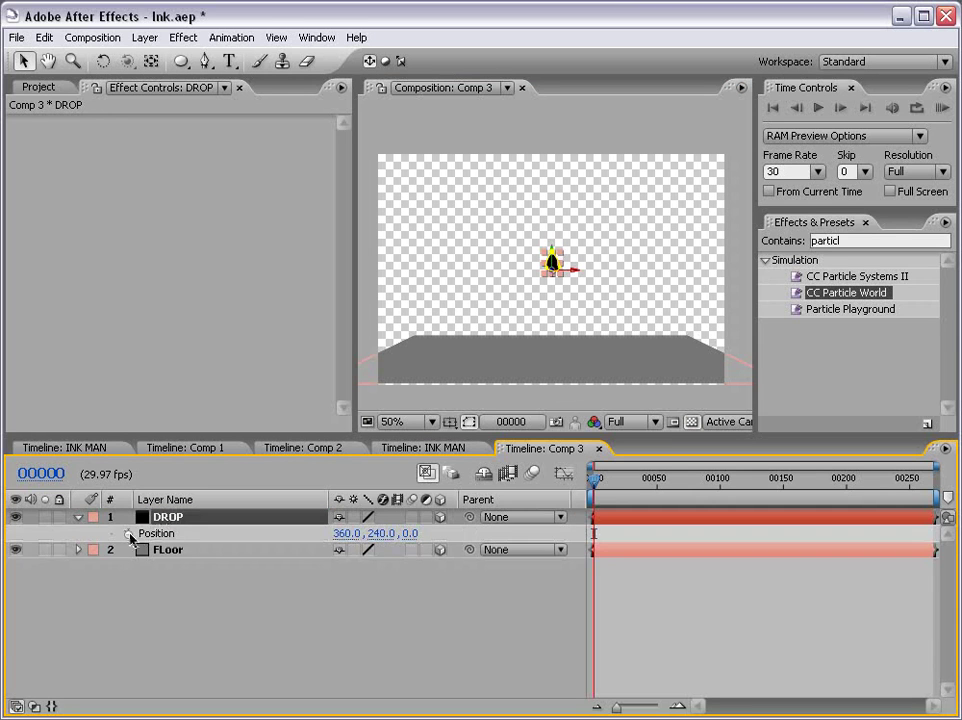
click(129, 534)
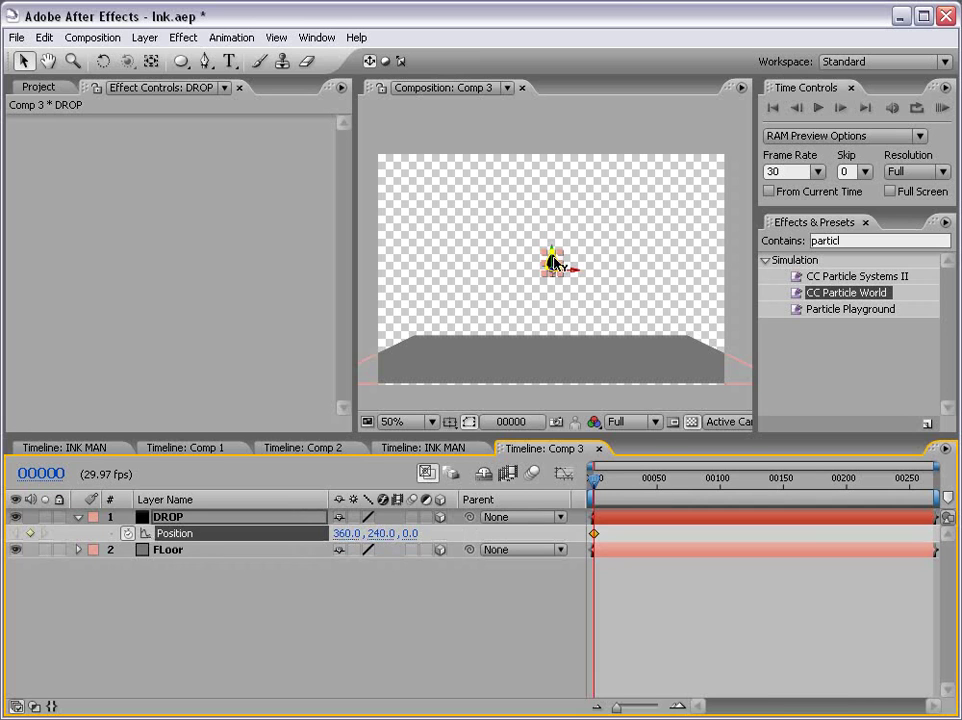
drag(551, 262, 542, 135)
drag(597, 482, 624, 484)
drag(551, 138, 515, 363)
click(702, 625)
Turn on motion blur for the DROP layer and the composition, and preview the fall
drag(631, 510, 603, 496)
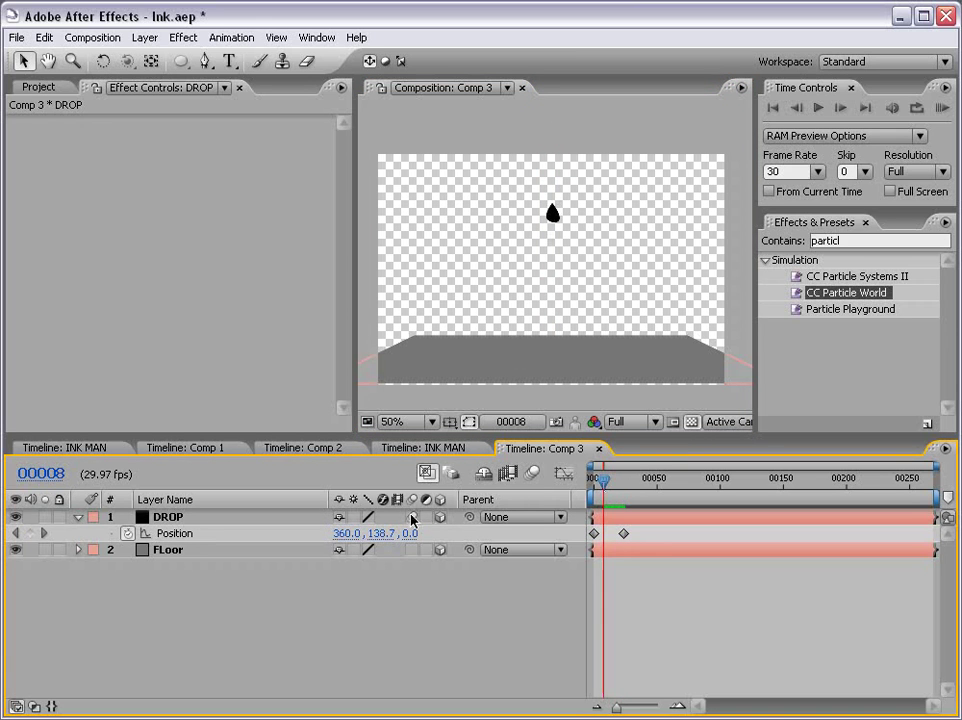
click(532, 473)
key(KP_0)
key(space)
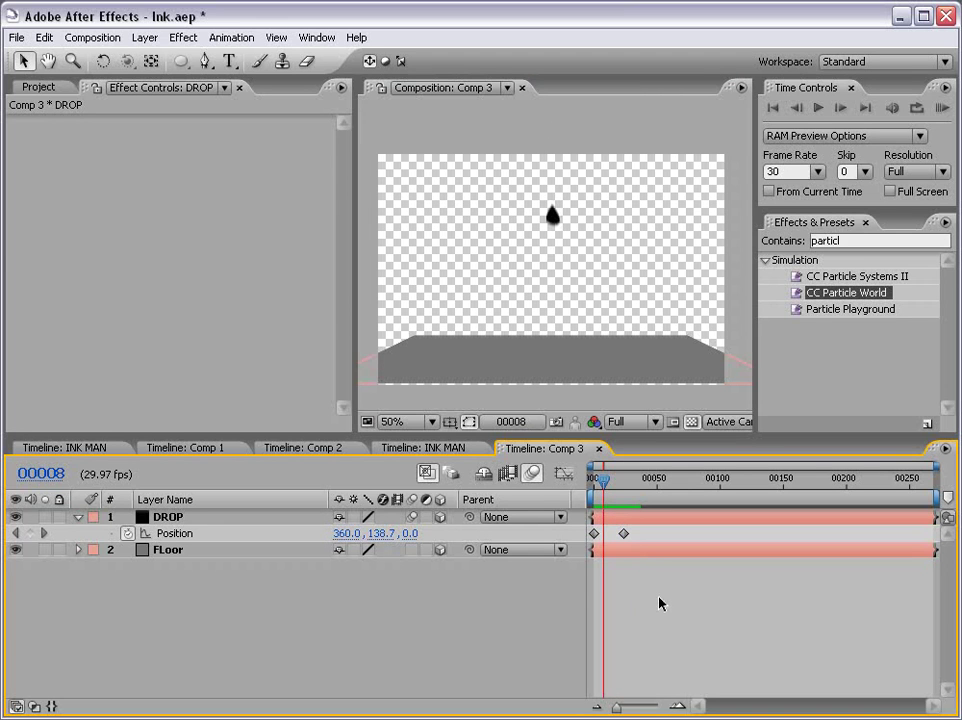
Add the Ink (00128).psd footage to Comp 3 above the DROP layer
click(38, 86)
click(107, 353)
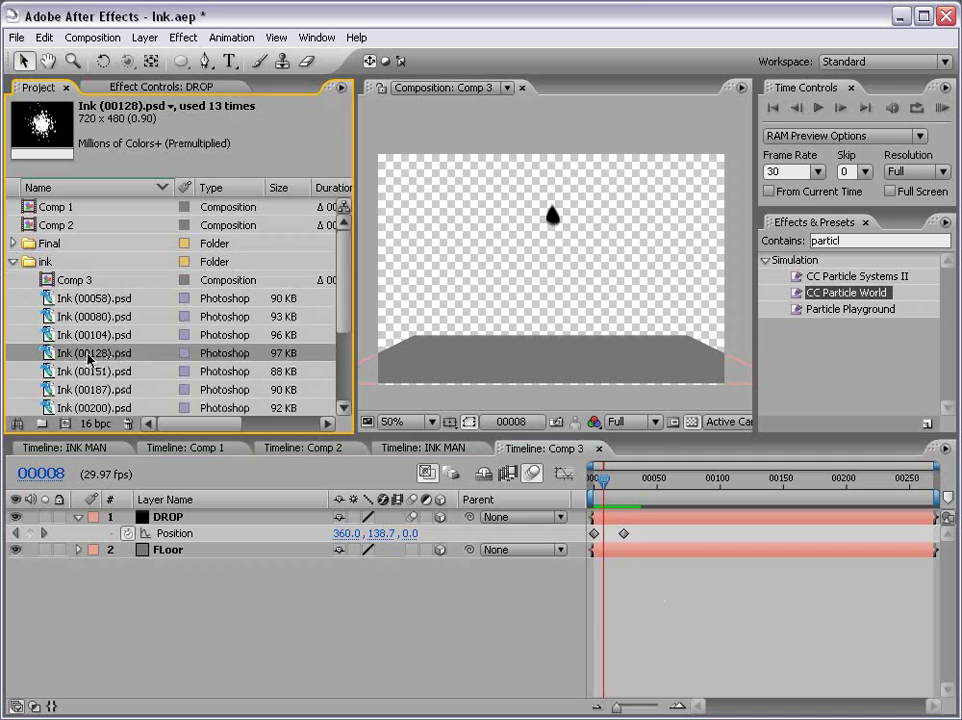
mouse_move(100, 354)
mouse_down()
mouse_move(451, 311)
mouse_move(554, 275)
mouse_move(558, 305)
mouse_up()
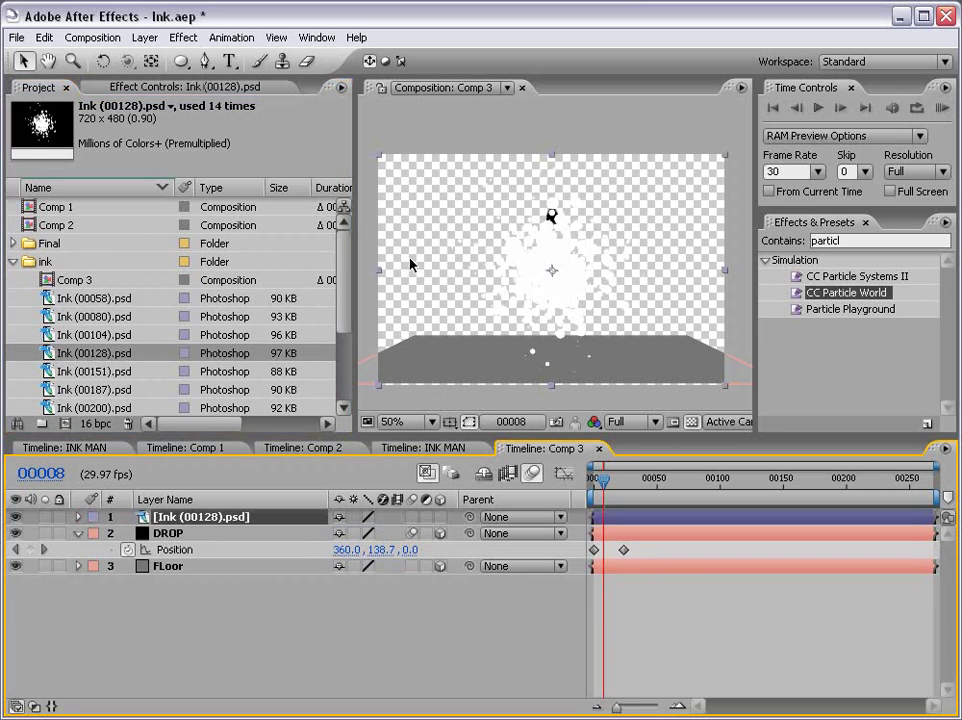
Apply Hue/Saturation to the ink layer with Colorize on and Colorize Lightness at -100 to turn it black
click(181, 38)
mouse_move(215, 198)
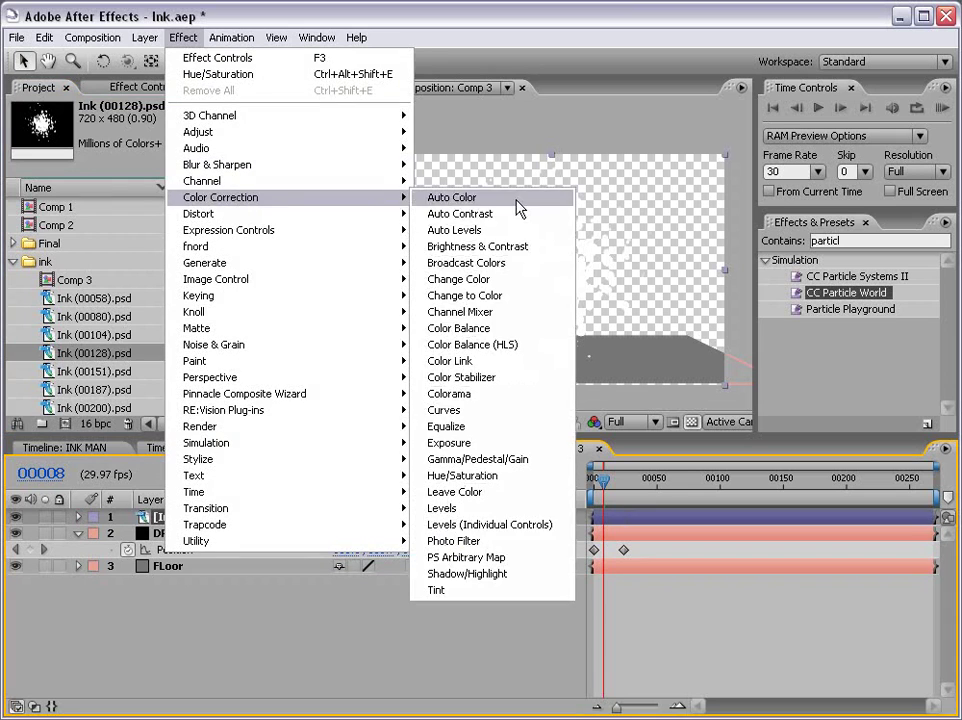
click(488, 479)
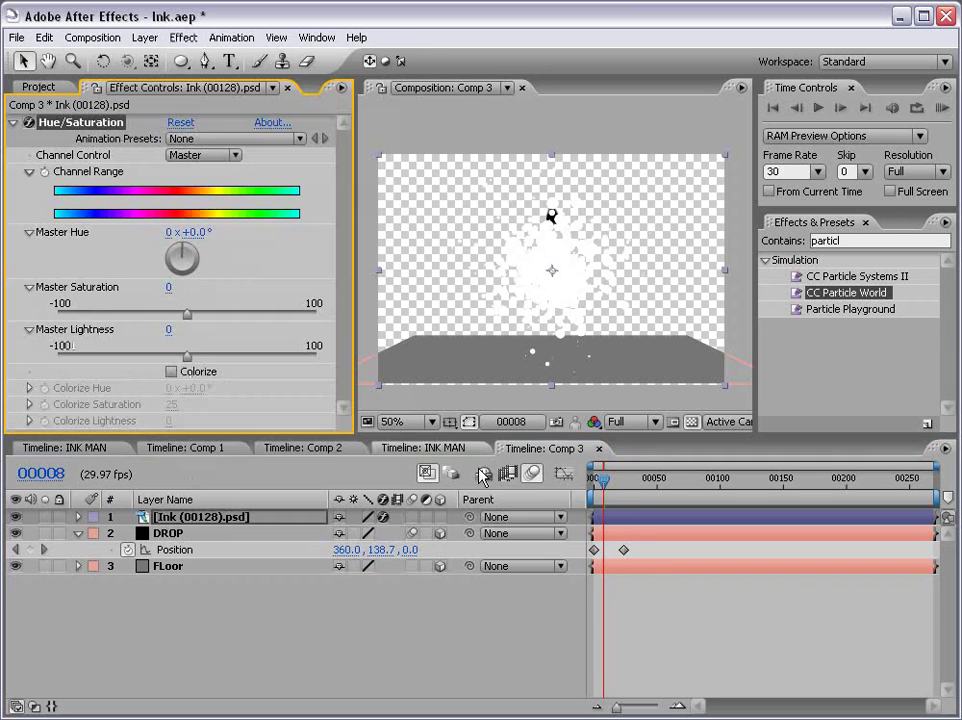
click(171, 372)
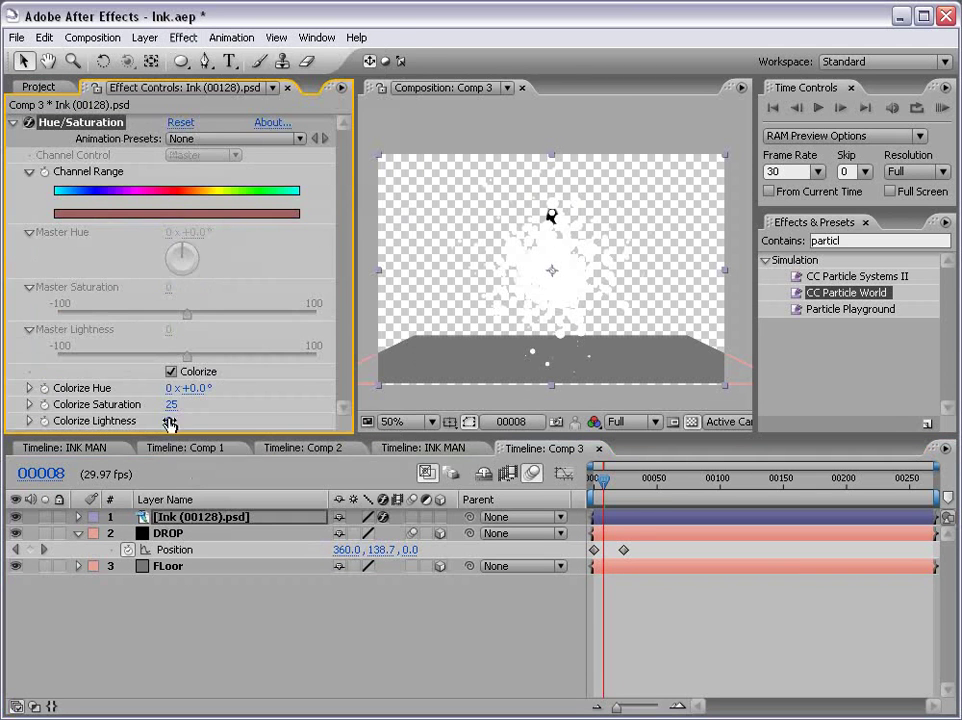
drag(168, 420, 45, 316)
click(641, 636)
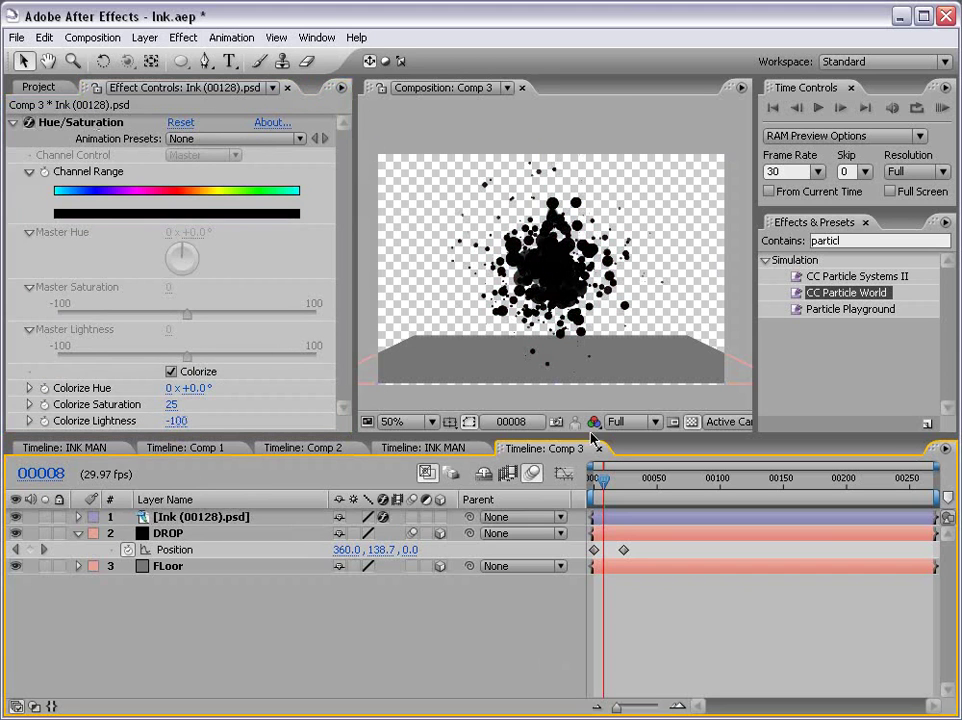
Make the ink layer 3D, rotate it to lie flat, and lower it onto the floor
click(629, 517)
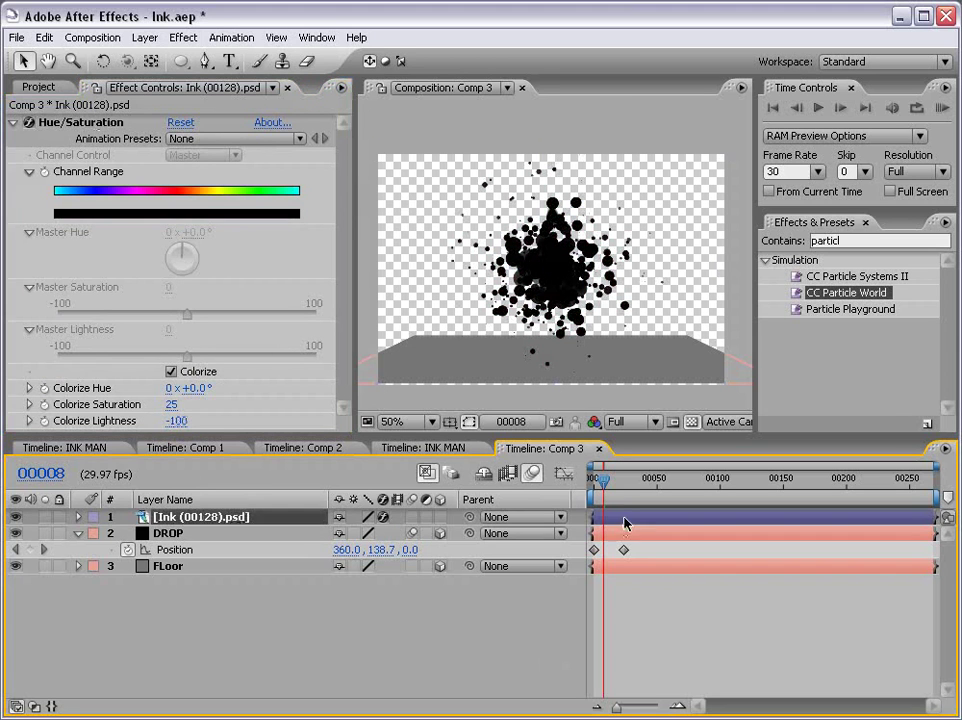
click(440, 518)
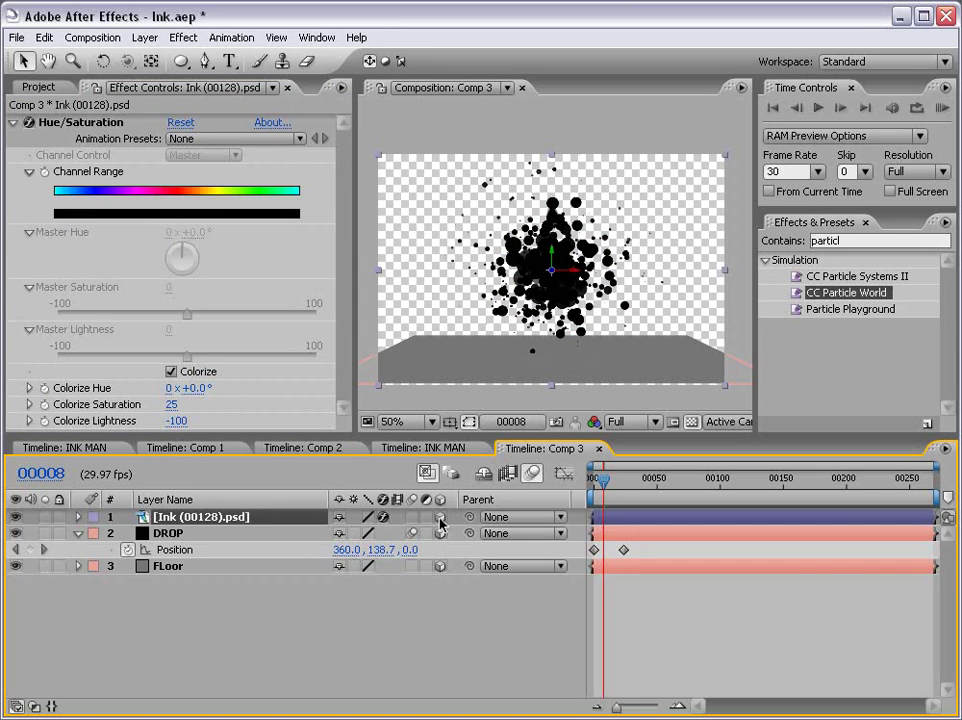
click(103, 61)
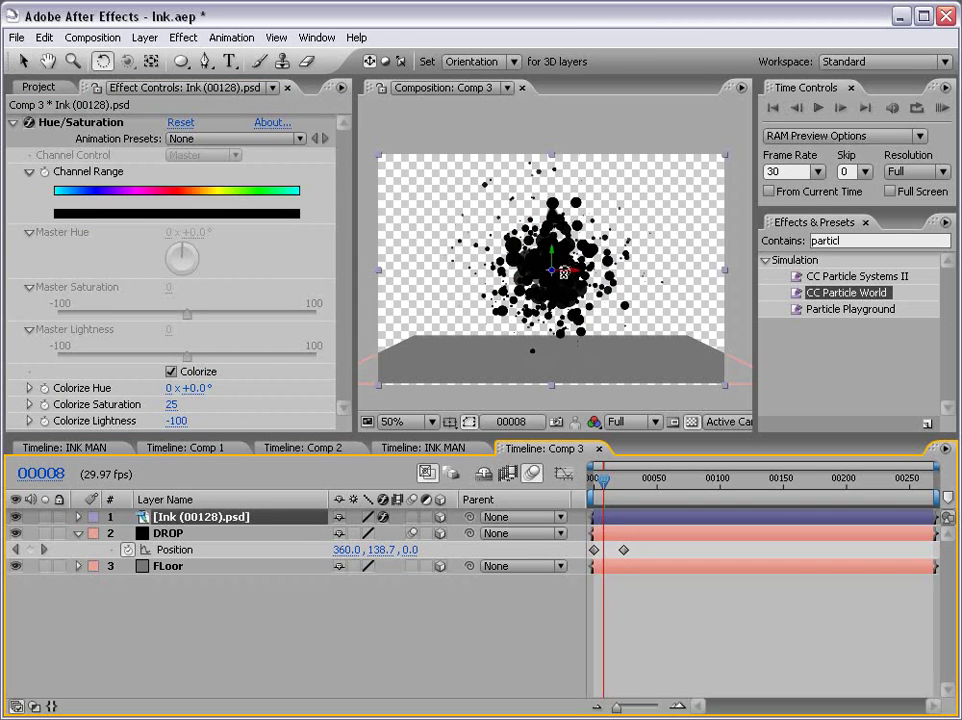
drag(565, 271, 564, 236)
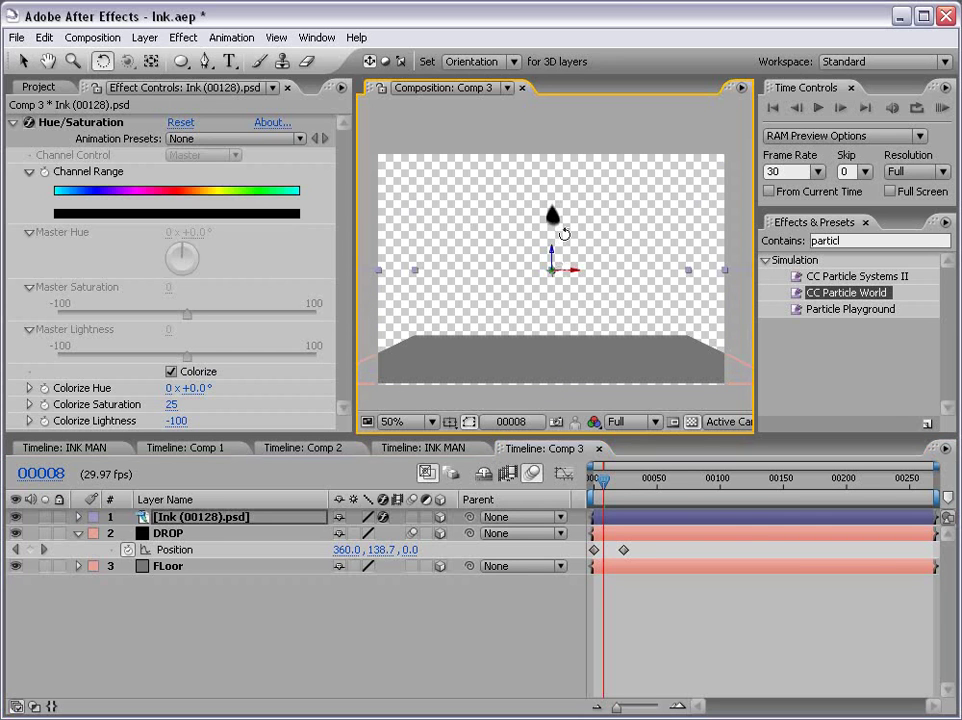
key(v)
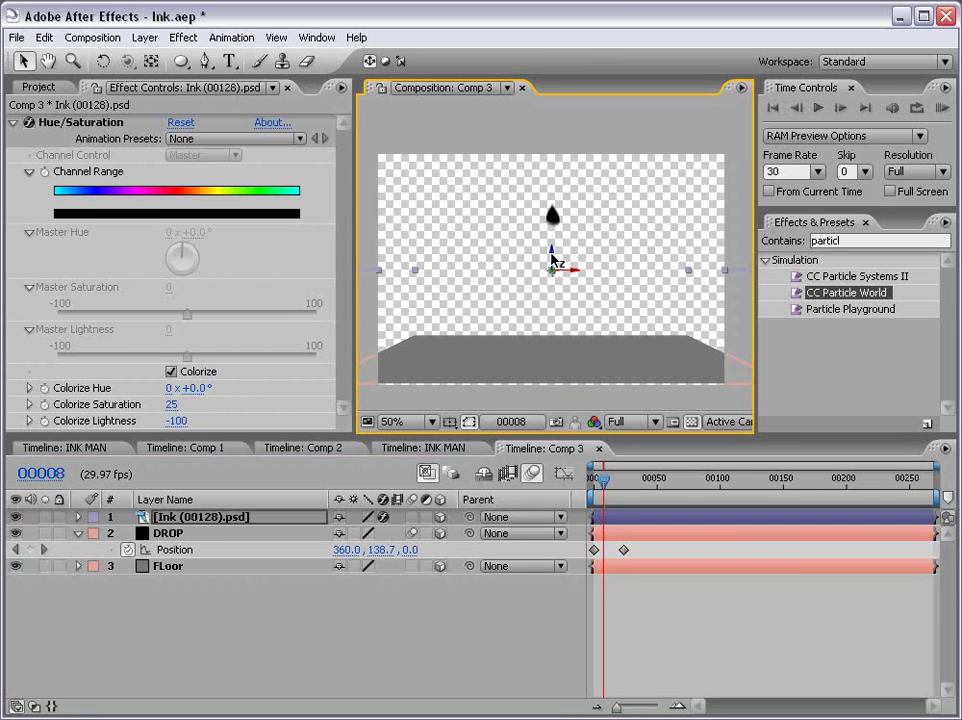
mouse_move(551, 260)
mouse_down()
mouse_move(551, 326)
mouse_move(537, 346)
mouse_move(539, 338)
mouse_up()
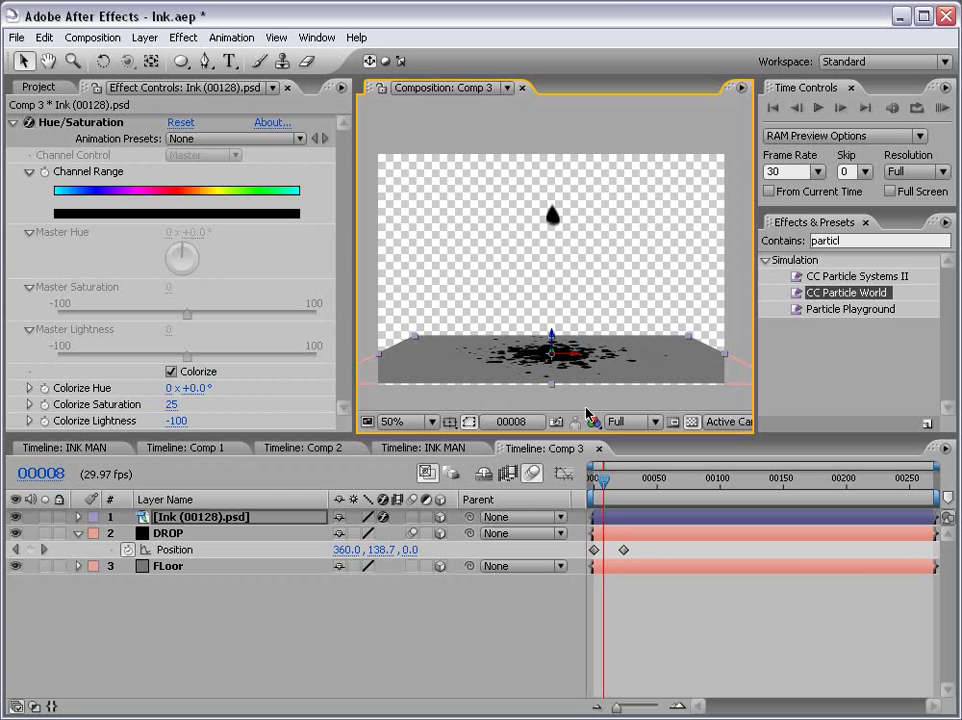
Shift the ink layer in time to start around frame 23, where the drop hits the floor
drag(603, 481, 624, 490)
scroll(558, 361, up, 1)
key(h)
drag(558, 361, 558, 208)
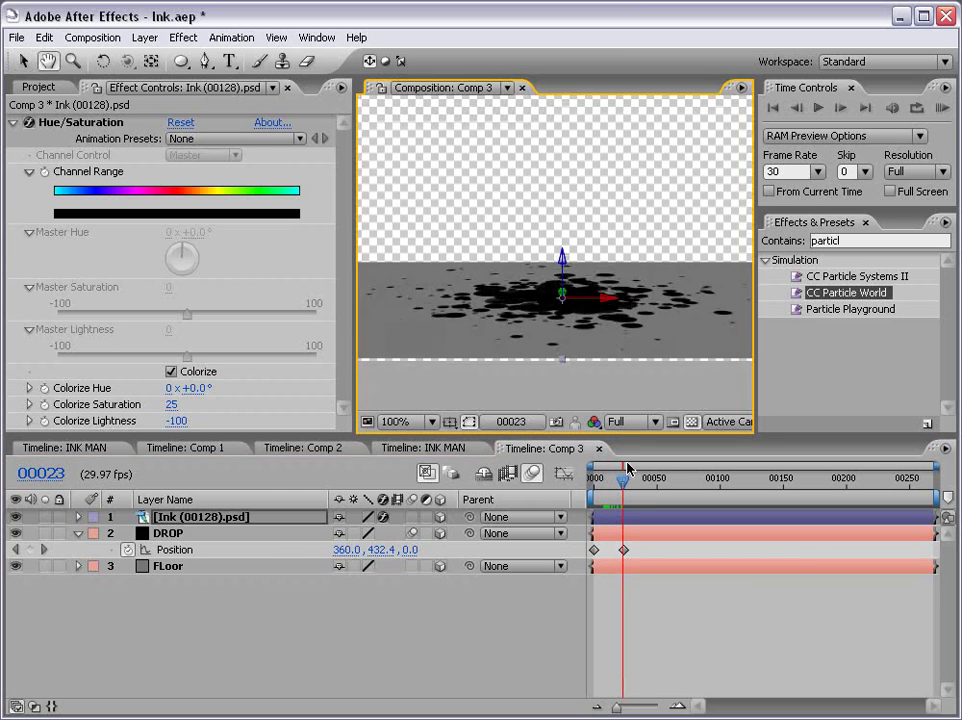
drag(610, 522, 637, 520)
key(v)
click(698, 626)
Scale the Ink (00128).psd layer down to 55%
click(646, 517)
key(s)
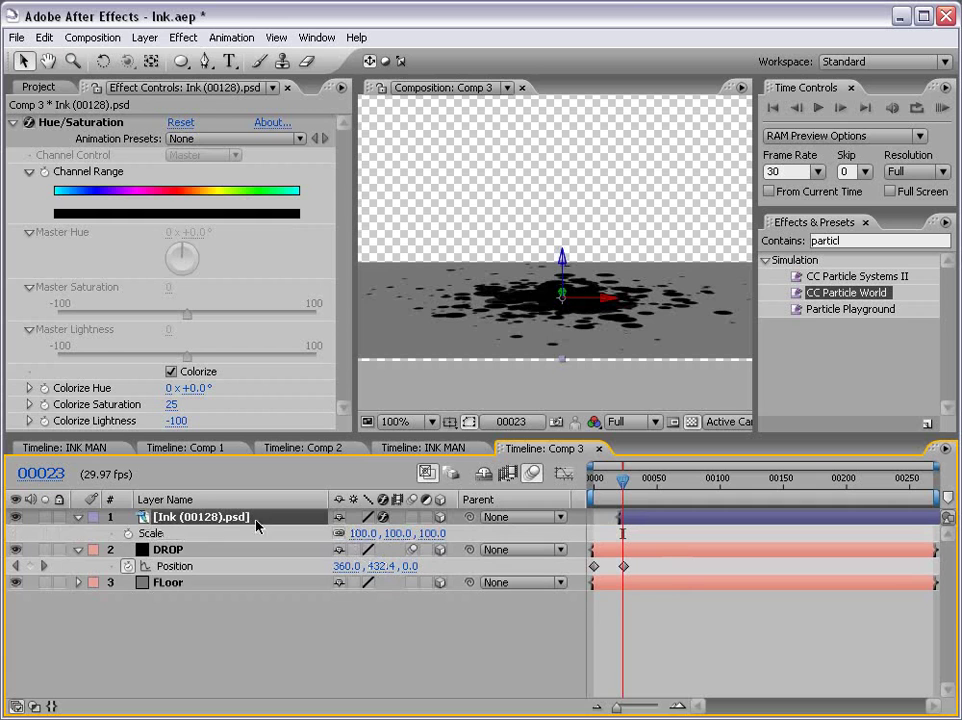
drag(364, 533, 321, 533)
click(634, 619)
drag(560, 262, 562, 294)
Switch off 3D for the ink layer and draw an elliptical mask outward from the center of the splatter
click(635, 518)
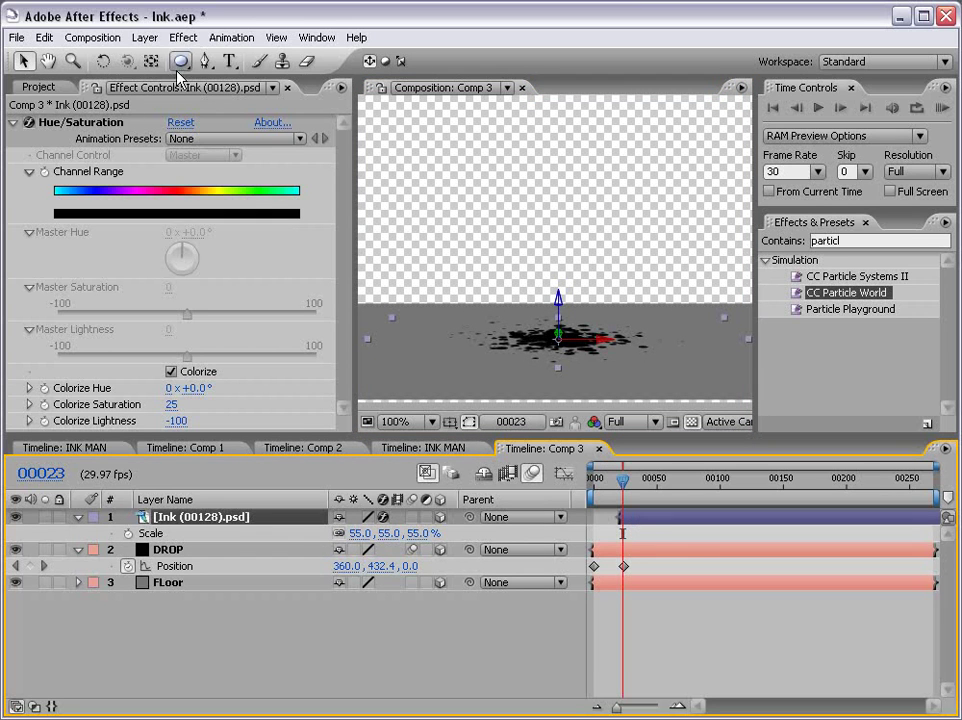
drag(181, 61, 222, 87)
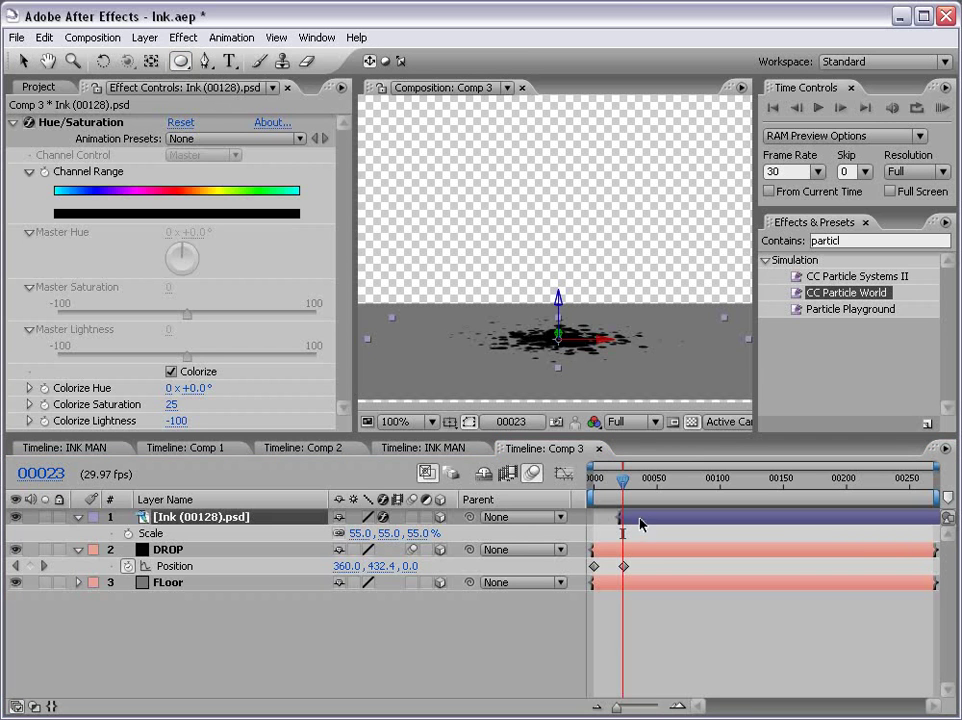
click(440, 517)
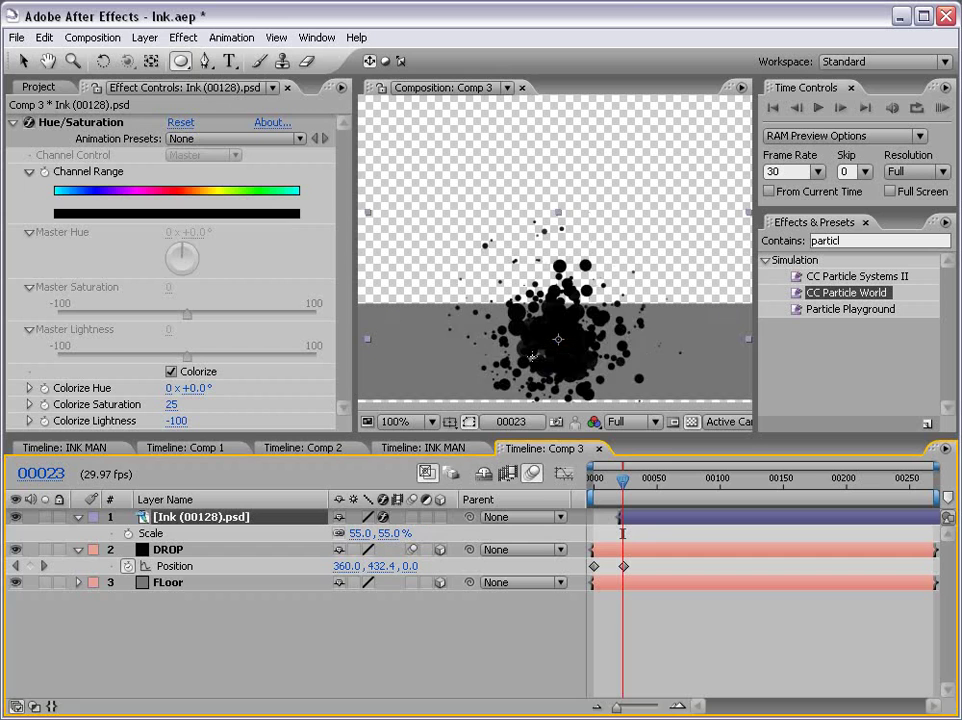
scroll(556, 205, up, 2)
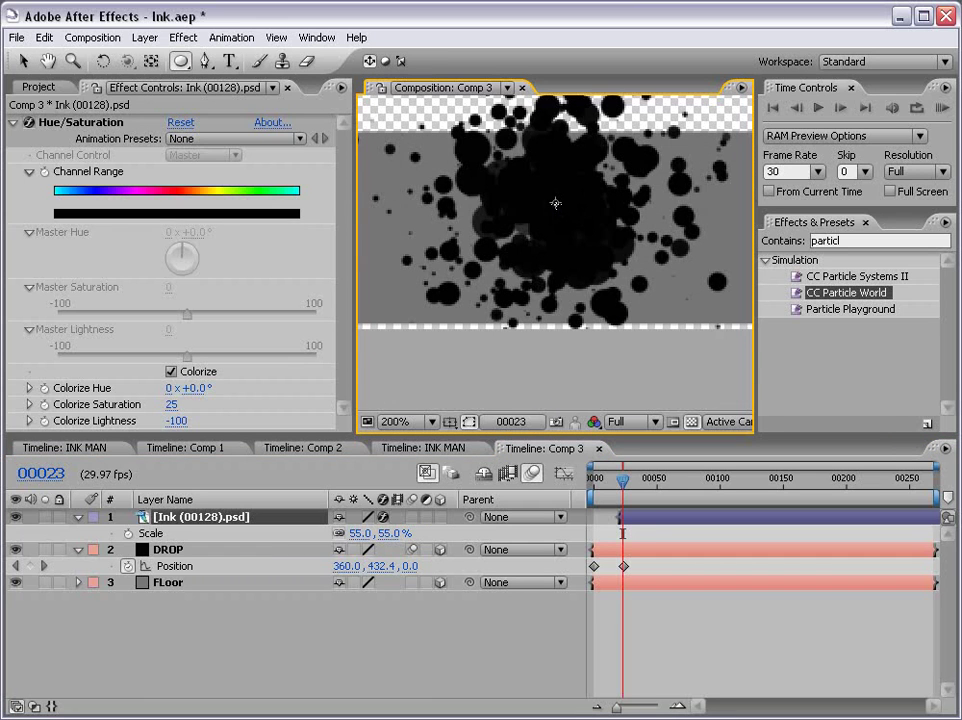
mouse_move(554, 202)
mouse_down()
mouse_move(587, 237)
mouse_move(594, 267)
mouse_move(656, 323)
mouse_move(626, 301)
mouse_up()
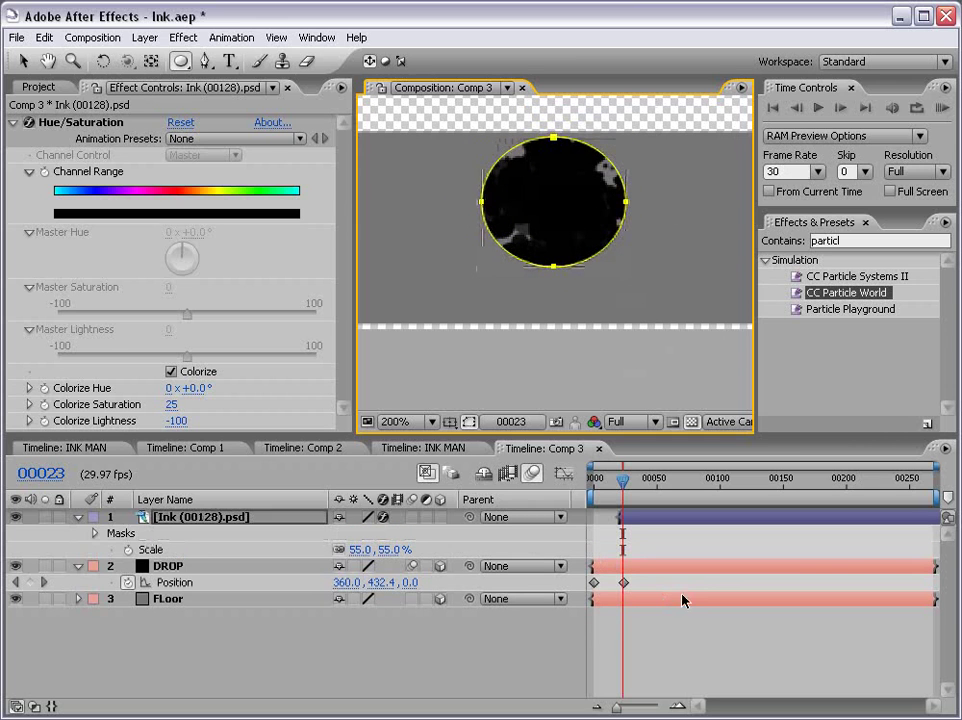
Reshape the elliptical mask with the Pen tool, adding points and pulling them in to form an irregular splat outline
drag(205, 61, 268, 101)
click(585, 243)
click(590, 258)
drag(592, 266, 569, 240)
drag(499, 246, 530, 222)
drag(506, 153, 526, 194)
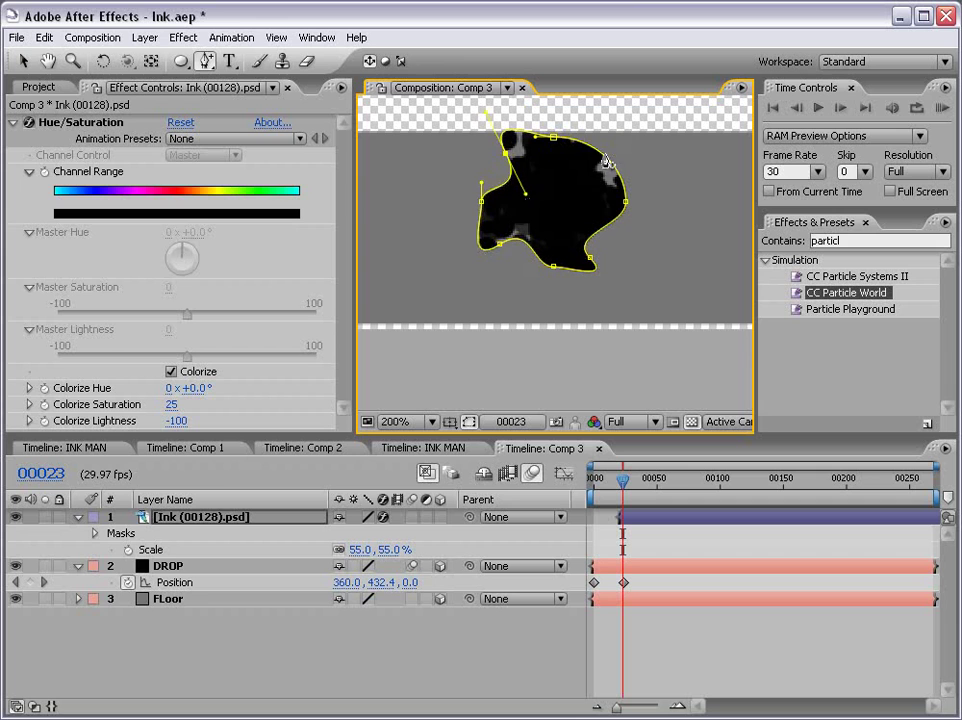
drag(605, 158, 575, 188)
click(696, 653)
Set the ink layer's Mask Expansion to -43 pixels and keyframe it at frame 23
scroll(601, 316, down, 1)
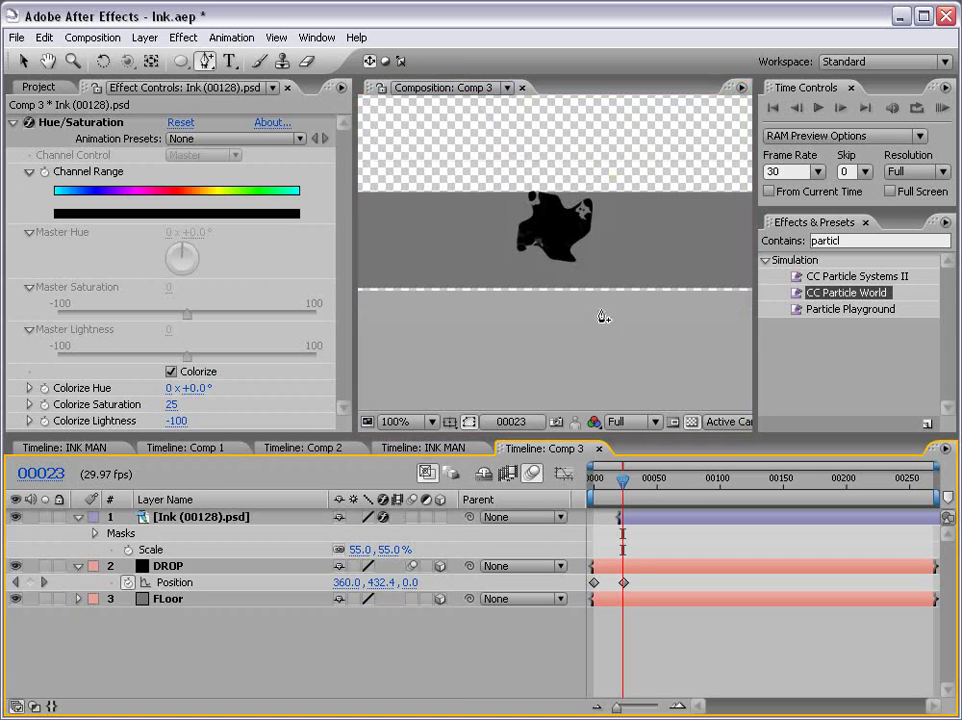
key(space)
drag(598, 268, 580, 253)
drag(509, 200, 520, 281)
scroll(572, 326, up, 1)
drag(572, 324, 564, 197)
scroll(563, 196, down, 2)
click(651, 522)
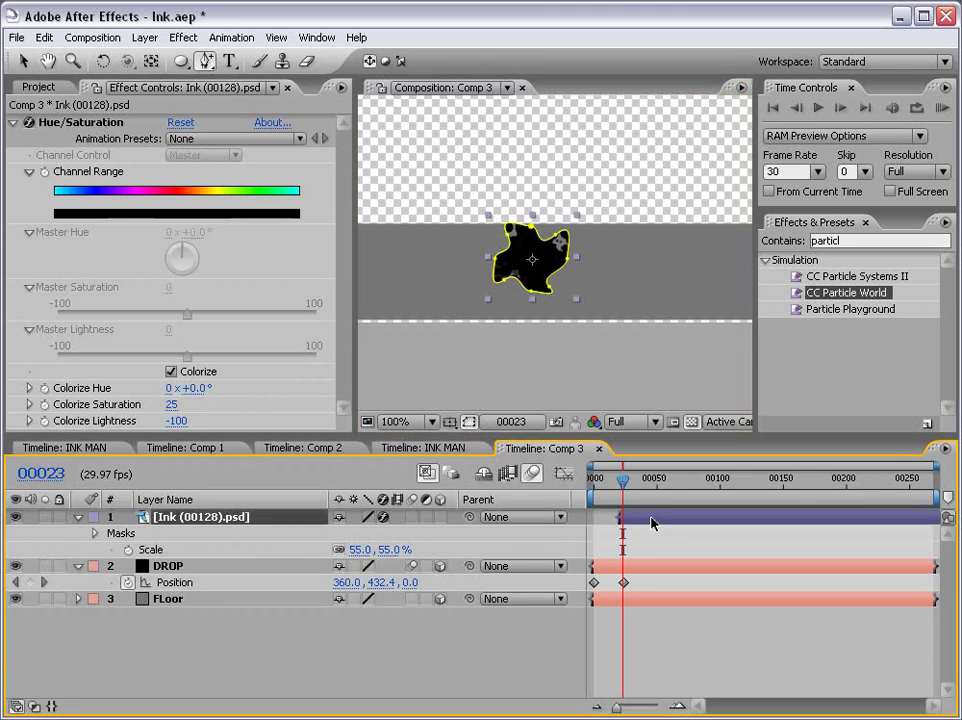
key(m)
key(m)
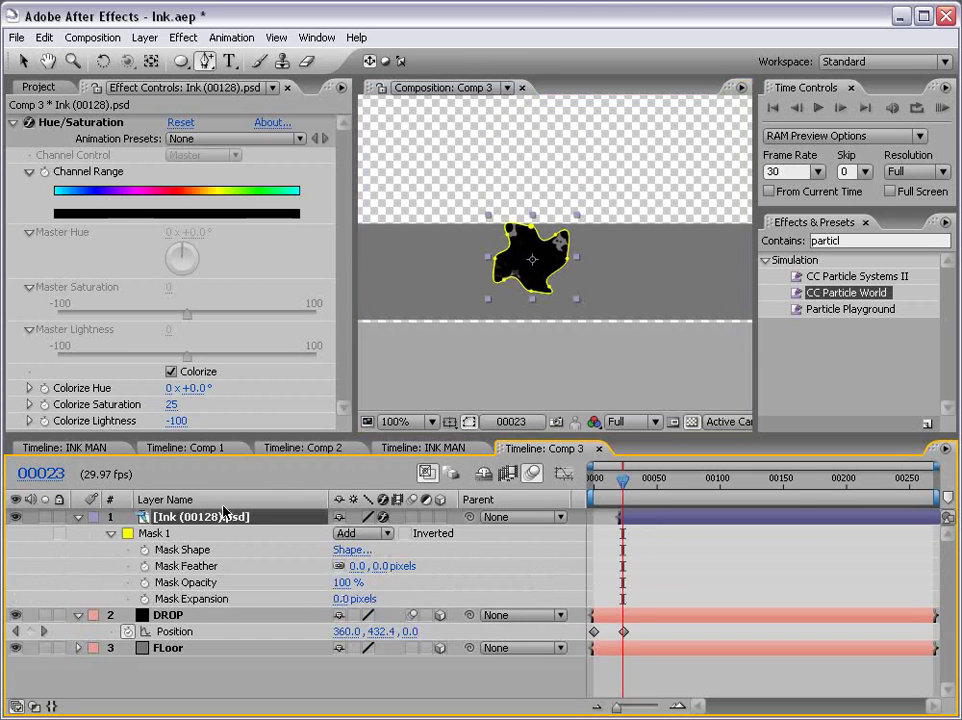
click(305, 600)
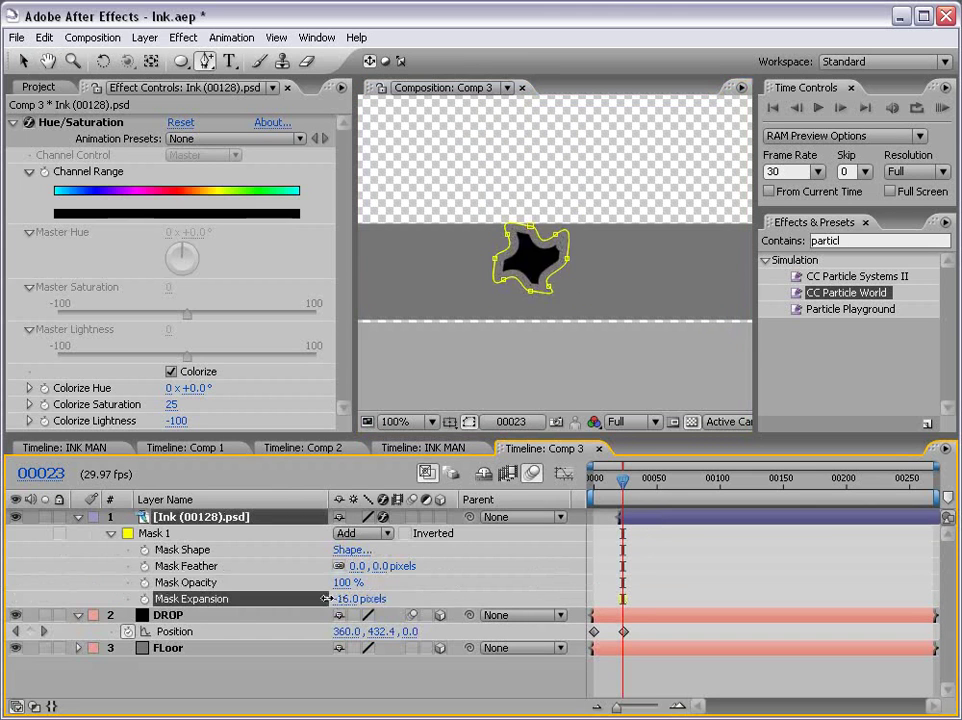
drag(323, 598, 301, 598)
click(145, 598)
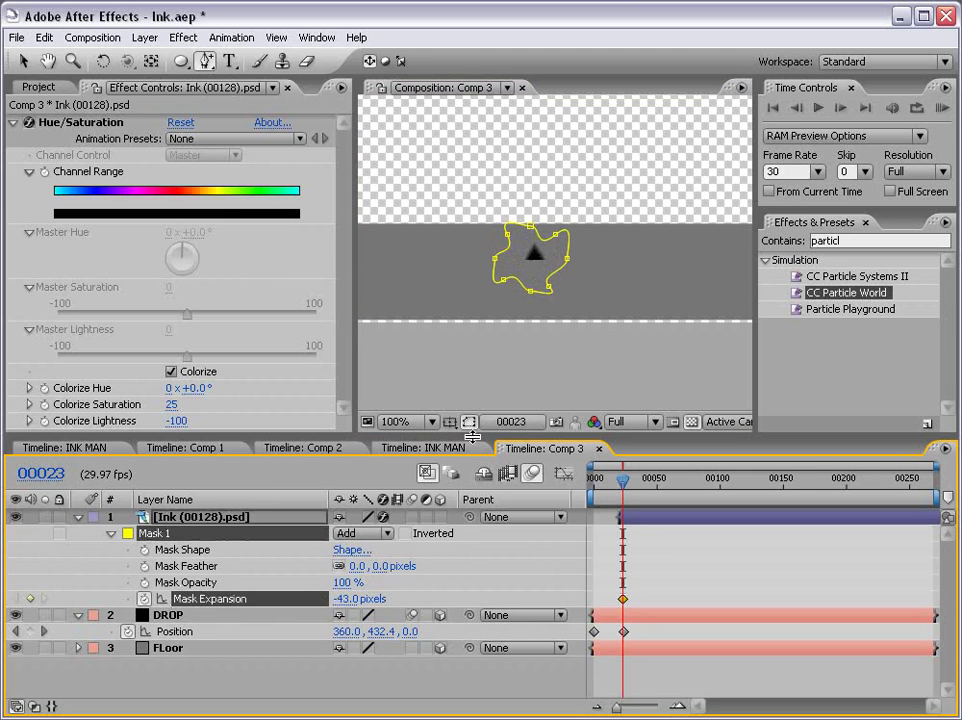
Increase the Mask Expansion at frame 30 until the whole splatter is revealed, and scrub back to check the spread
key(Page_Down)
key(Page_Down)
key(Page_Down)
key(Page_Down)
key(Page_Down)
key(Page_Down)
key(Page_Down)
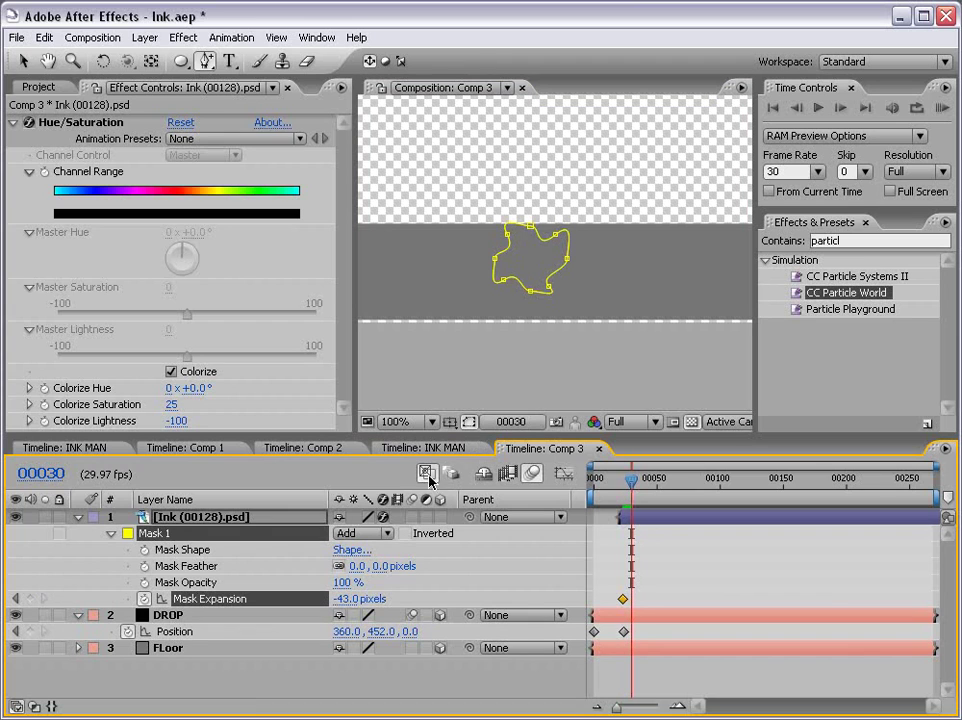
mouse_move(344, 598)
mouse_down()
mouse_move(470, 590)
mouse_move(526, 575)
mouse_up()
mouse_move(631, 479)
mouse_down()
mouse_move(615, 480)
mouse_move(628, 483)
mouse_up()
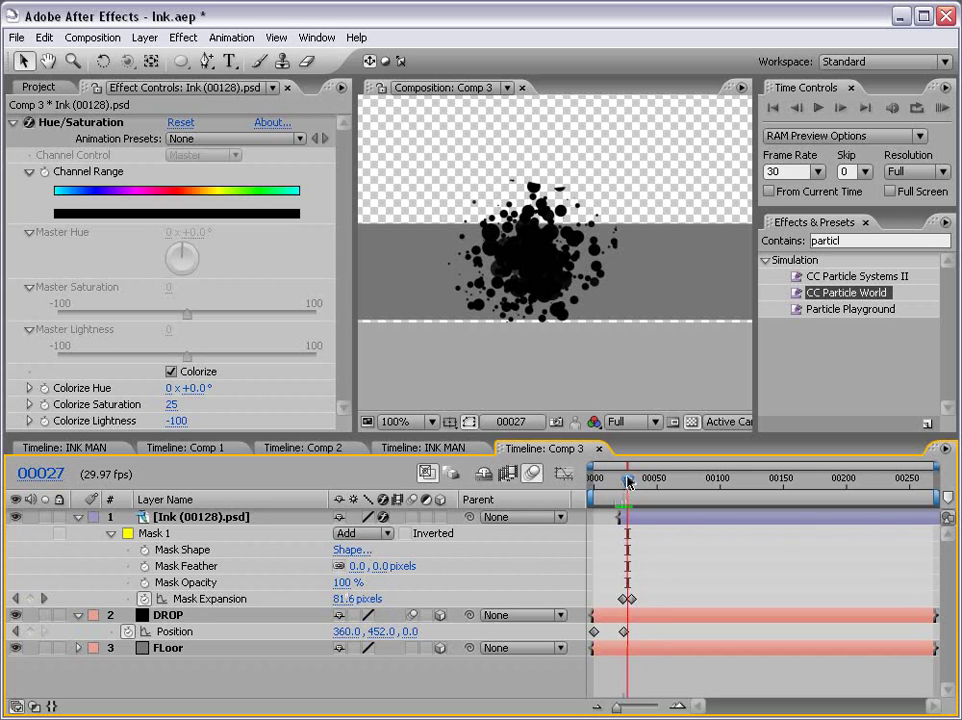
Make the masked ink layer 3D again and rotate it to lie flat on the floor
click(440, 517)
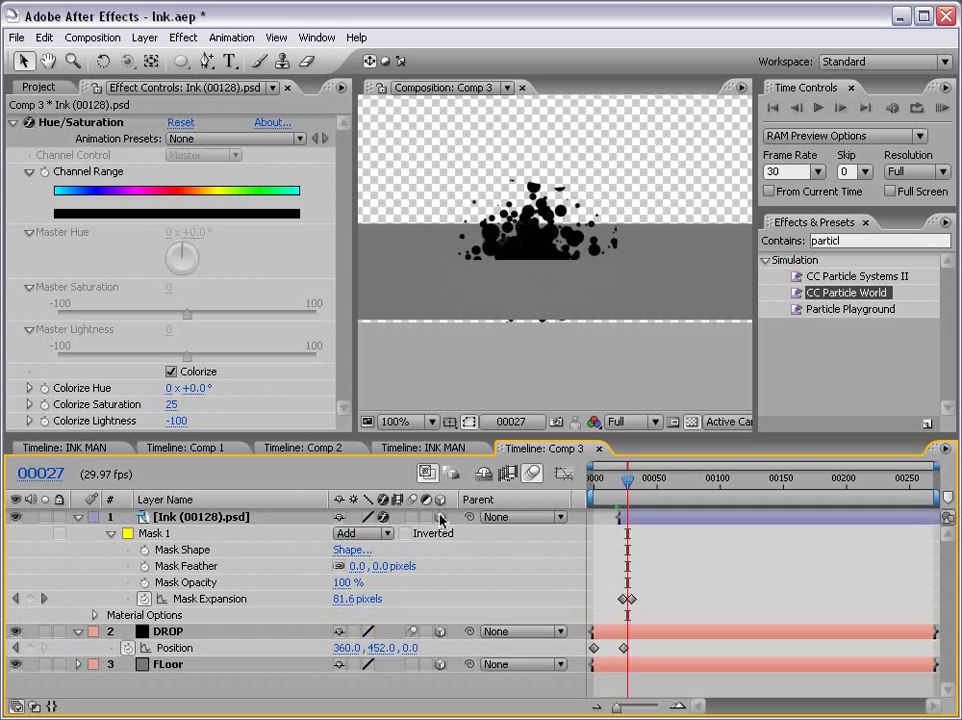
key(w)
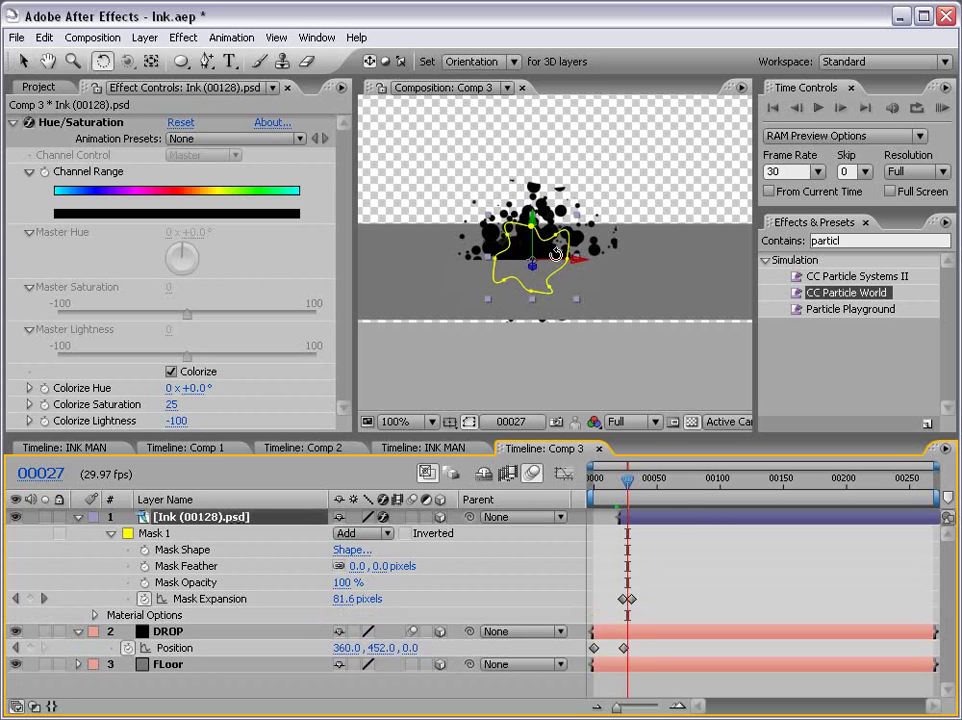
drag(555, 260, 552, 222)
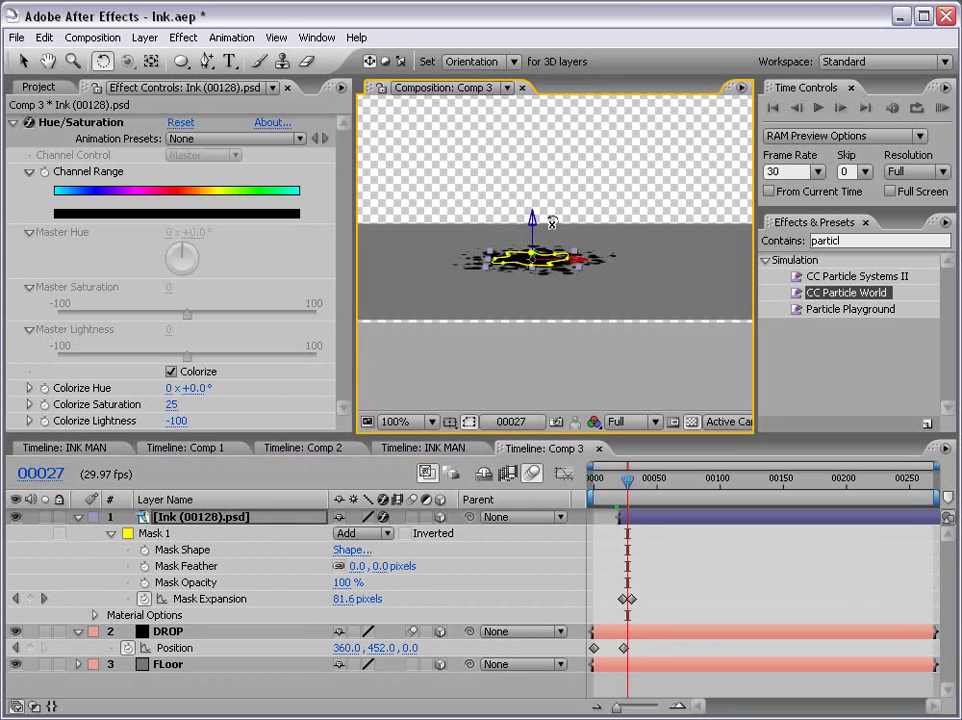
Slide the ink layer slightly earlier to match the drop's impact, check the neighboring frames, and maximize the composition view
mouse_move(627, 481)
mouse_down()
mouse_move(610, 481)
mouse_move(624, 485)
mouse_up()
key(=)
click(658, 522)
drag(655, 522, 644, 524)
click(644, 550)
key(Page_Up)
key(Page_Up)
key(Page_Down)
key(Page_Down)
key(grave)
scroll(539, 249, down, 1)
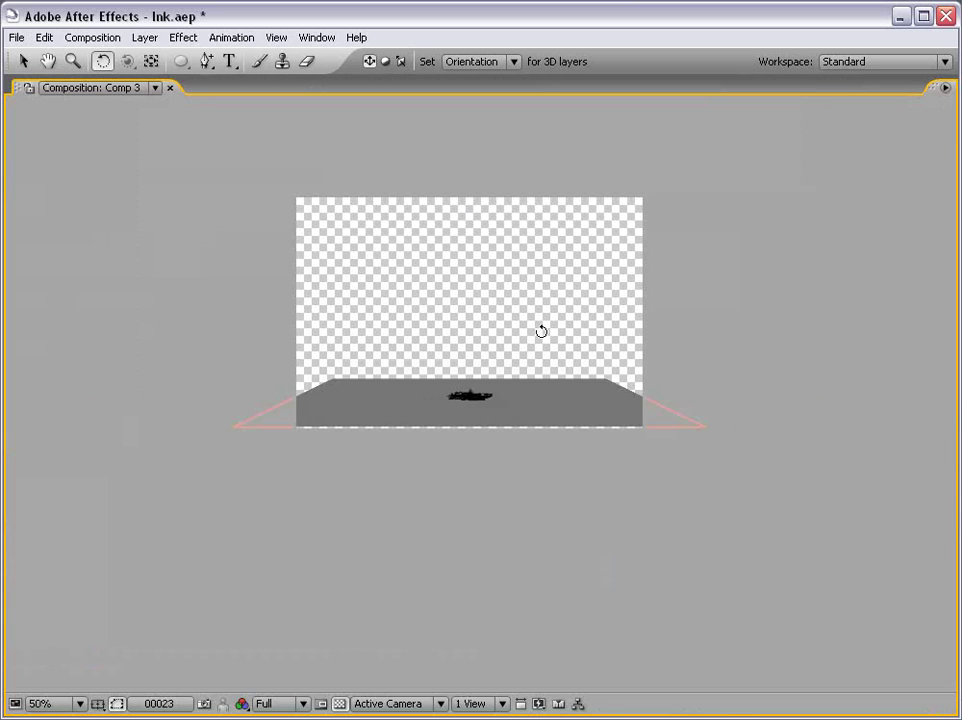
Check the splatter at frame 23 and add a camera with the 35mm preset to Comp 3
scroll(541, 326, up, 1)
drag(462, 289, 460, 332)
key(space)
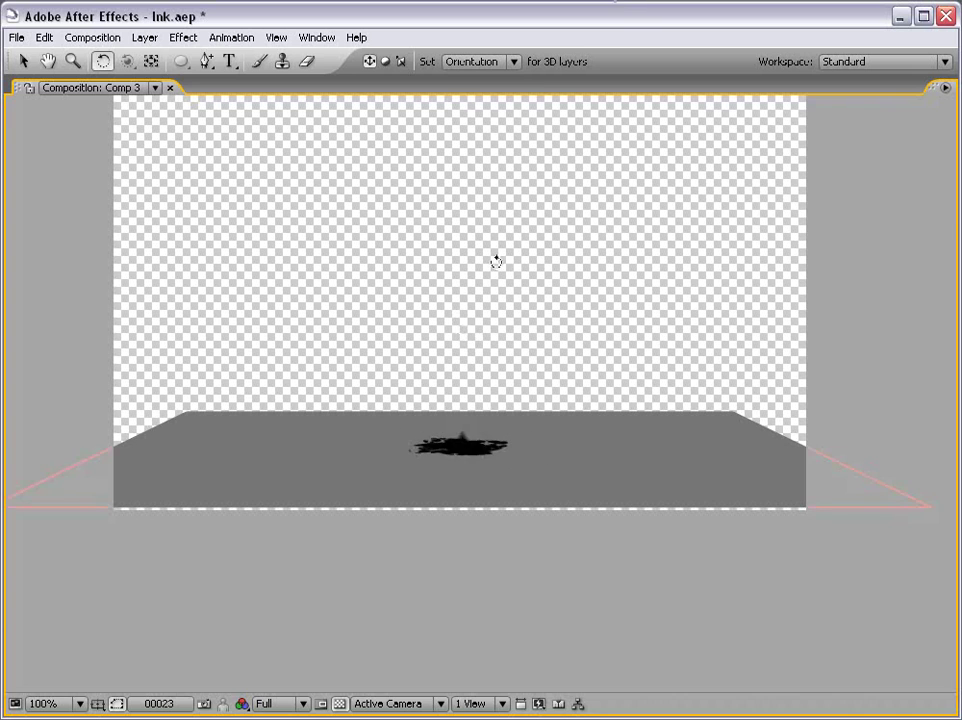
key(grave)
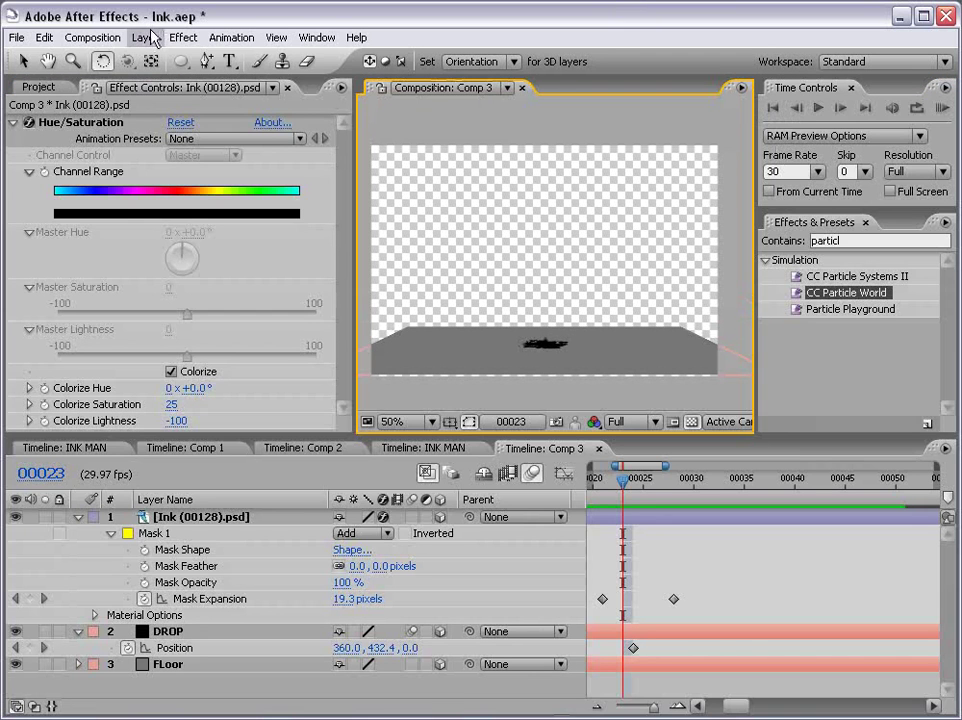
click(145, 37)
mouse_move(360, 58)
click(412, 107)
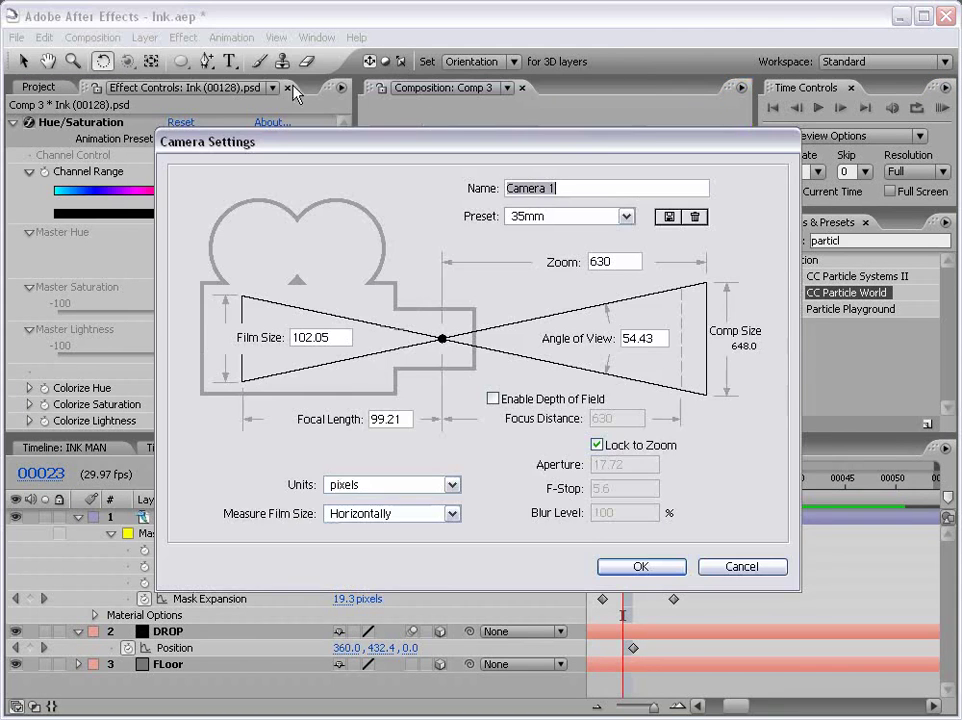
click(632, 566)
Orbit the camera to an angled view of the floor at frame 0 and keyframe its Position there
key(c)
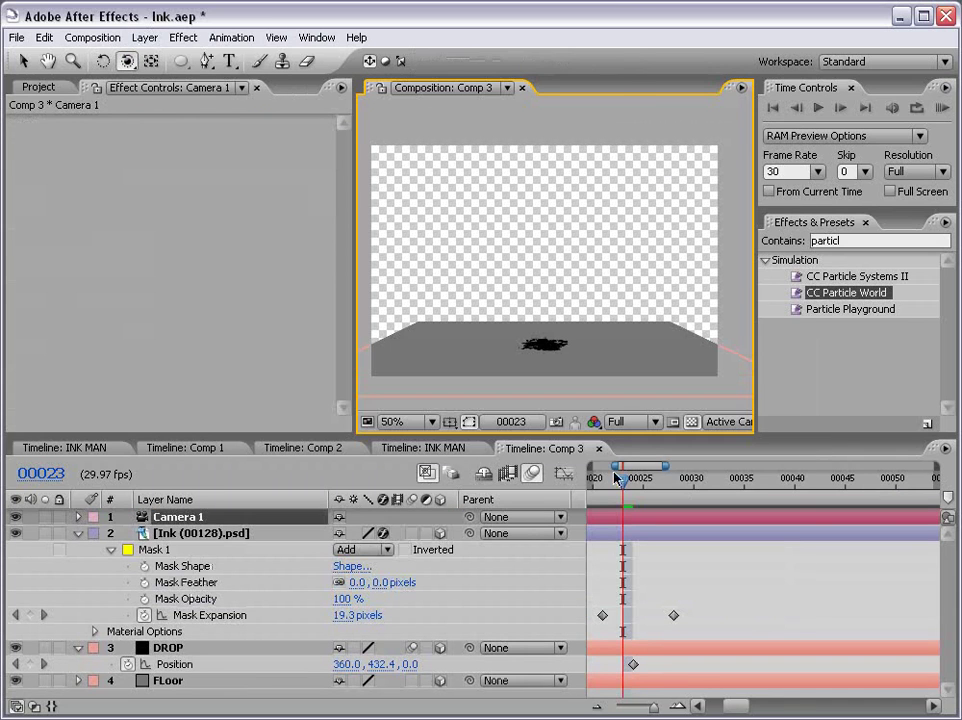
key(minus)
key(minus)
key(minus)
drag(624, 481, 590, 481)
drag(586, 273, 522, 284)
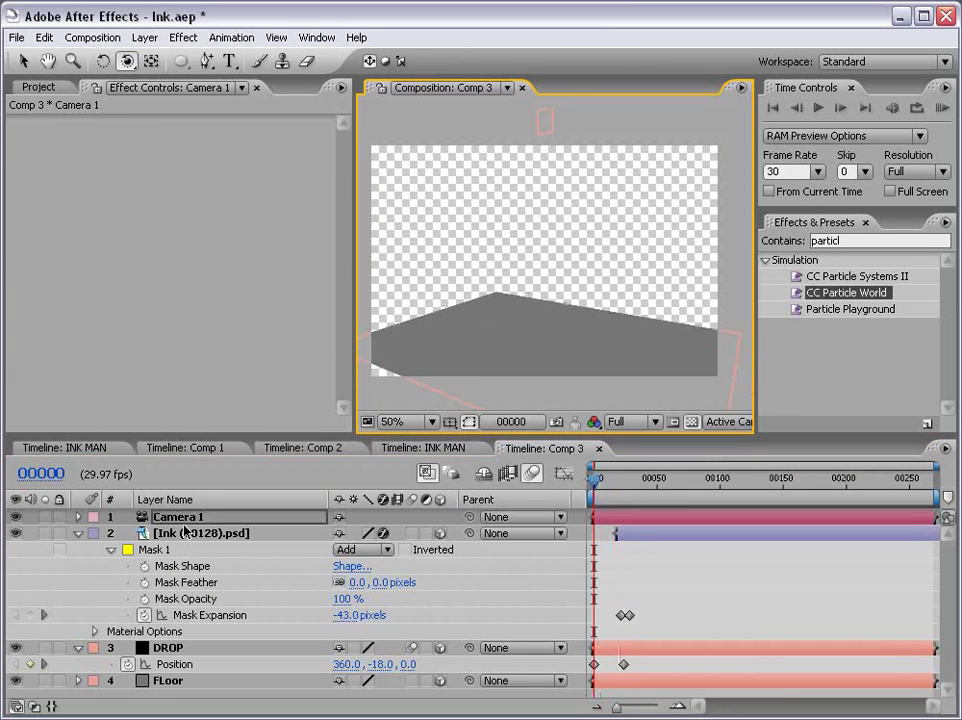
key(p)
click(127, 534)
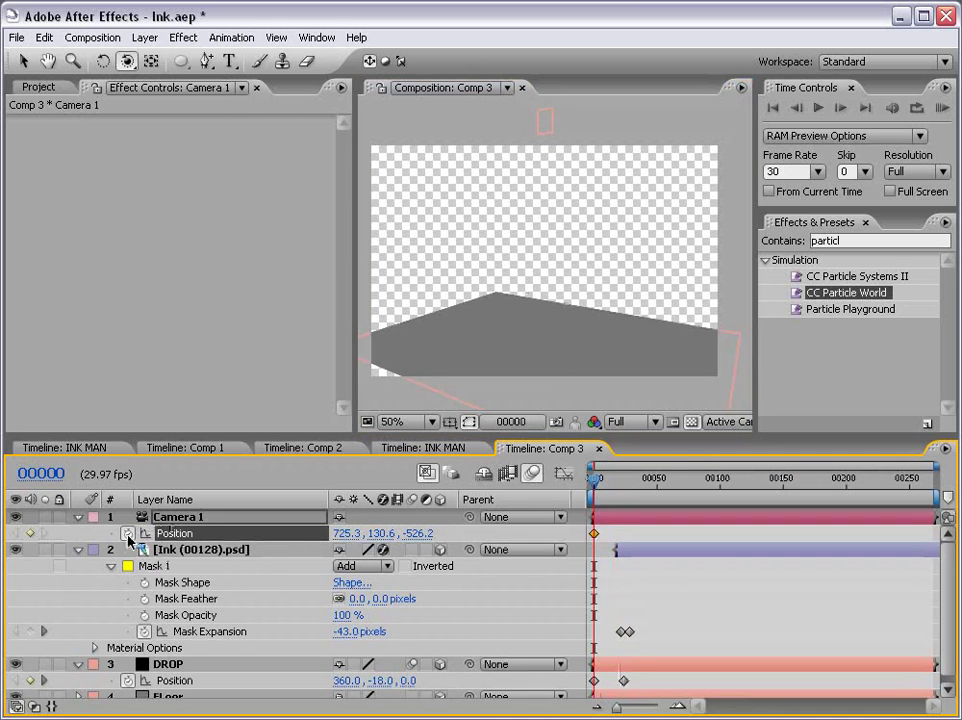
At frame 43, orbit and track the camera to the floor's other side, framing the splatter at Position about 210, 217, -621
drag(592, 484, 649, 489)
drag(672, 342, 586, 329)
drag(127, 61, 185, 94)
mouse_move(466, 255)
mouse_down()
mouse_move(622, 309)
mouse_move(625, 299)
mouse_up()
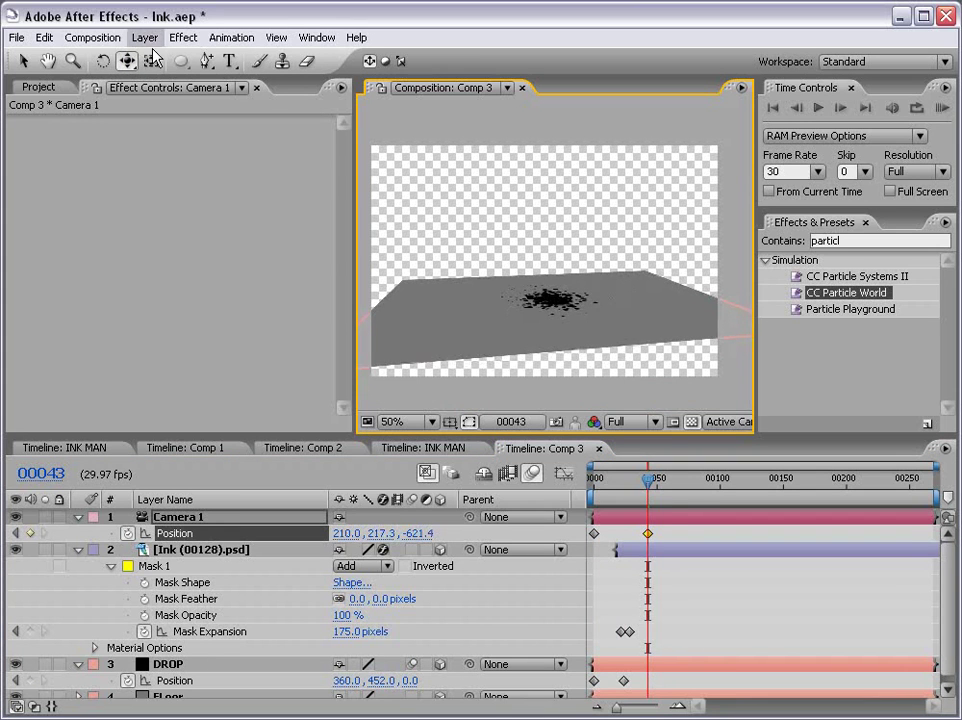
Apply Easy Ease to both camera Position keyframes and RAM preview the move with the work area ending around frame 58
mouse_move(649, 487)
mouse_down()
mouse_move(594, 493)
mouse_move(668, 484)
mouse_up()
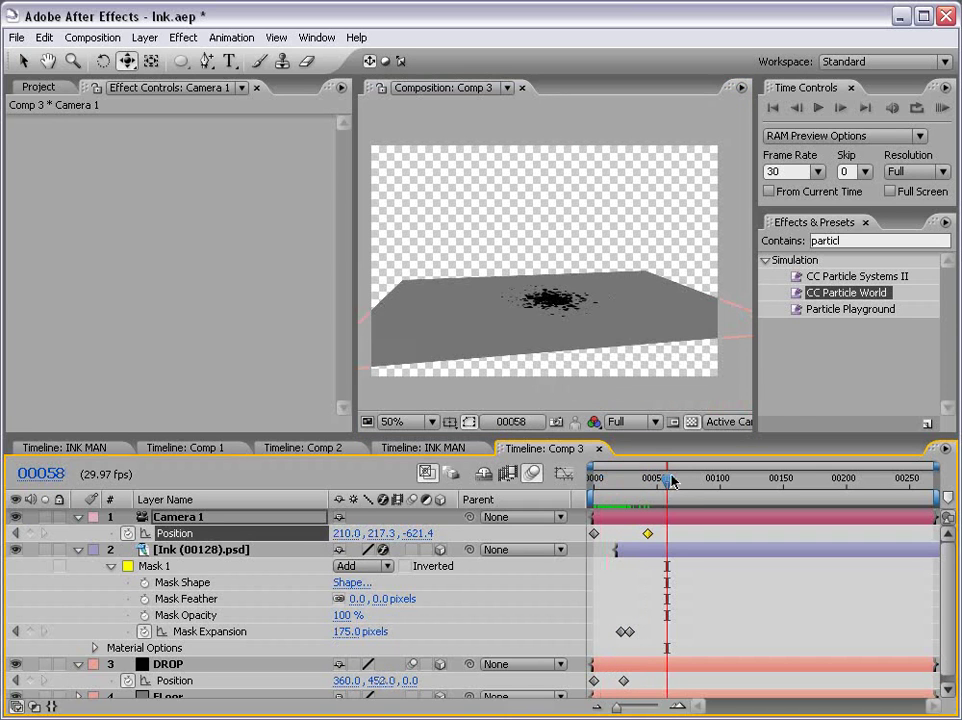
click(190, 536)
key(F9)
key(KP_0)
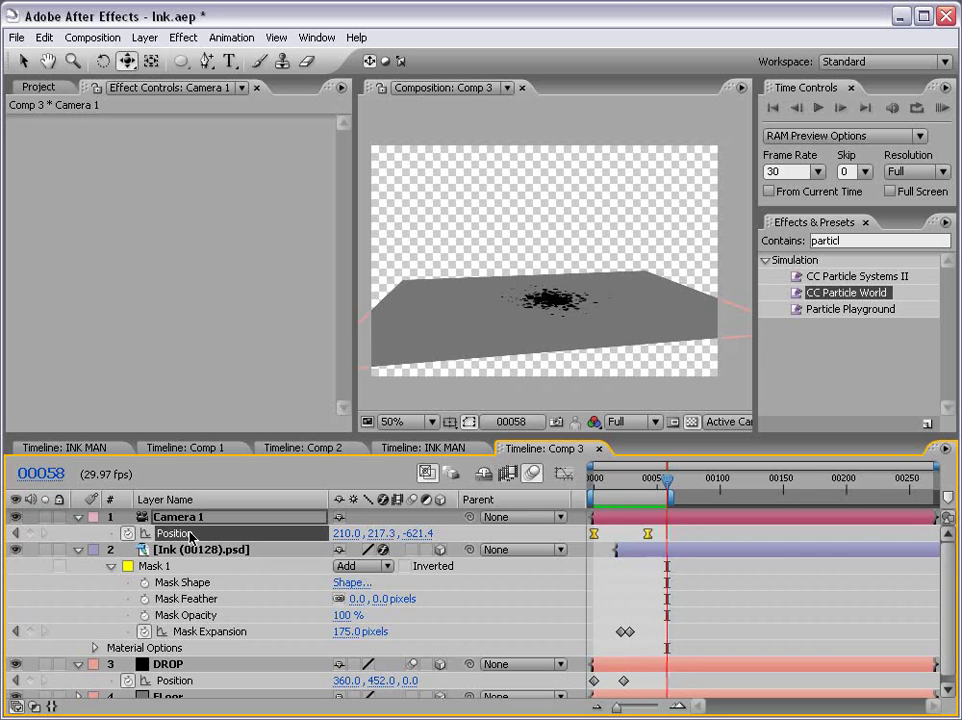
Deselect the camera layer and turn off the transparency grid in the composition view
key(v)
click(716, 590)
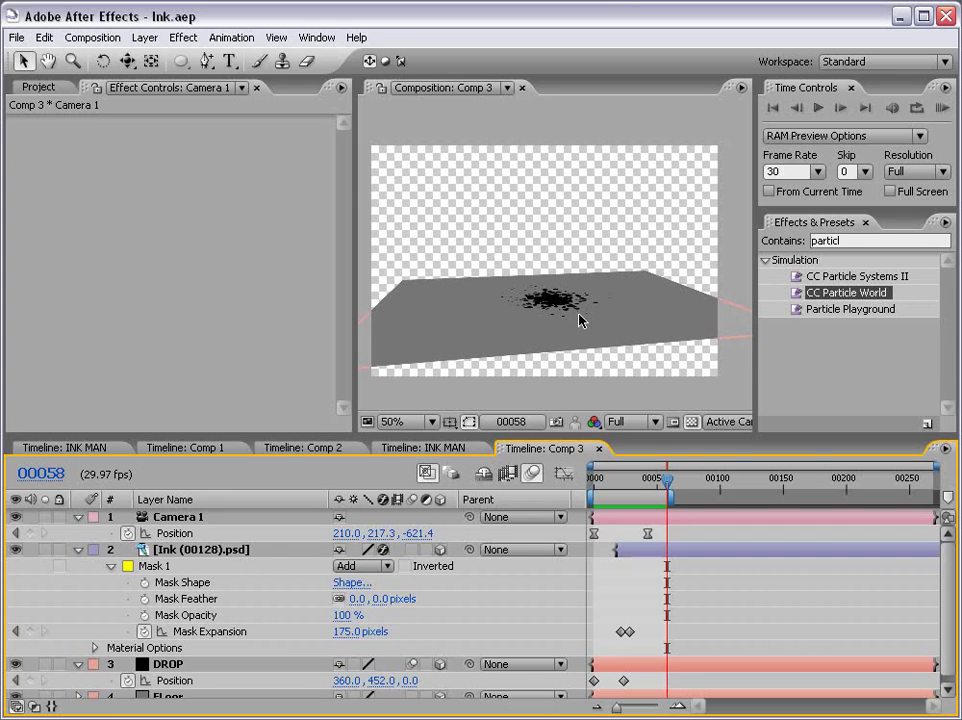
click(691, 421)
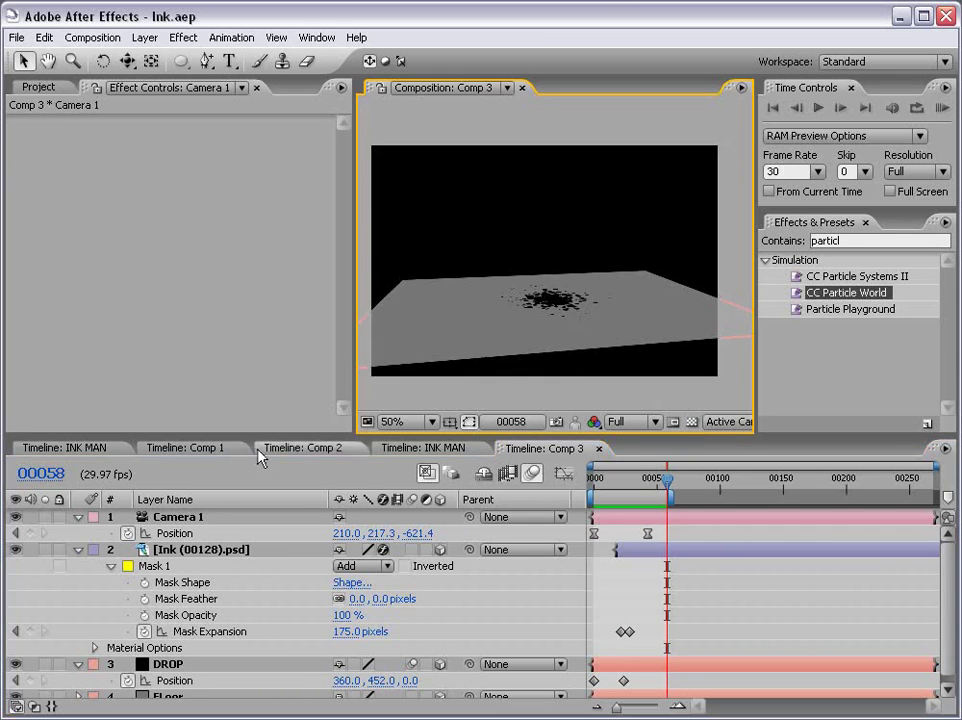
Open Comp 1 and play back its red-lit ink drop animation for reference
click(214, 452)
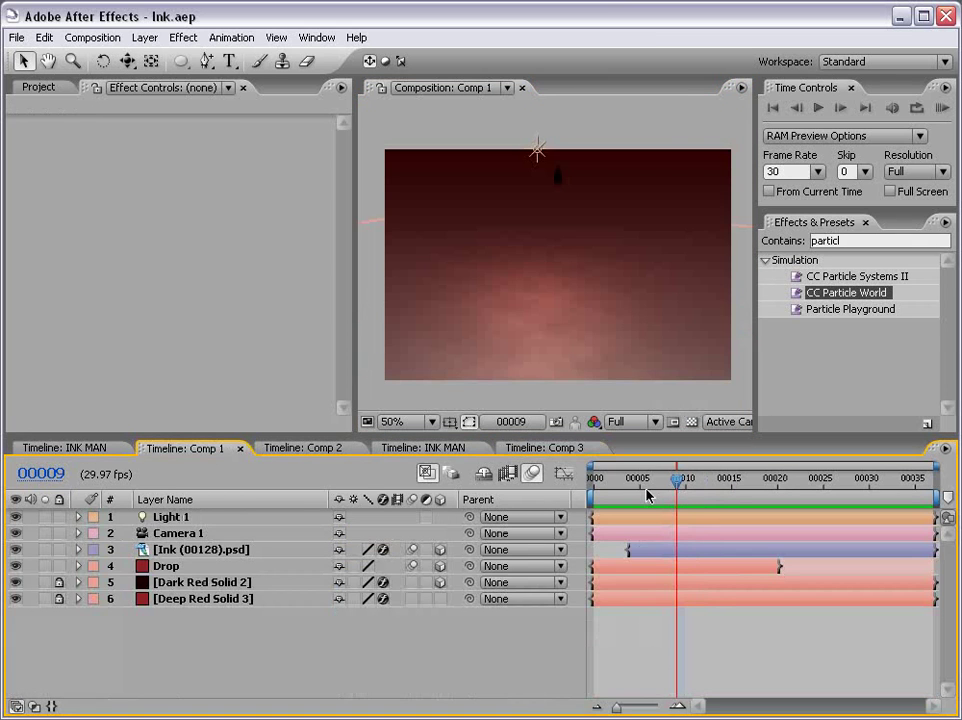
key(space)
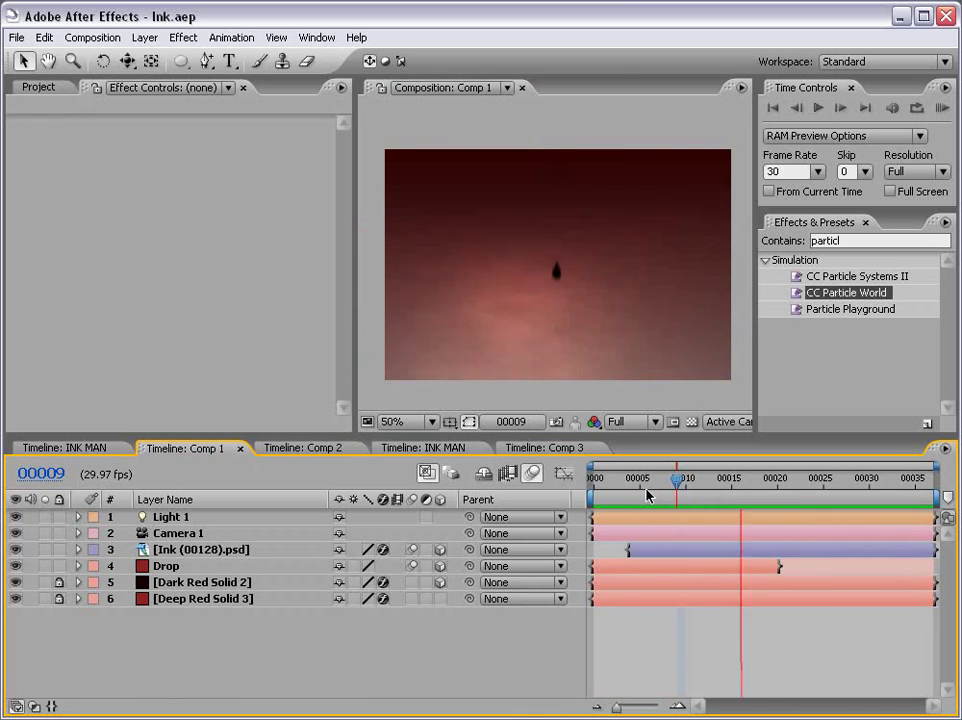
key(space)
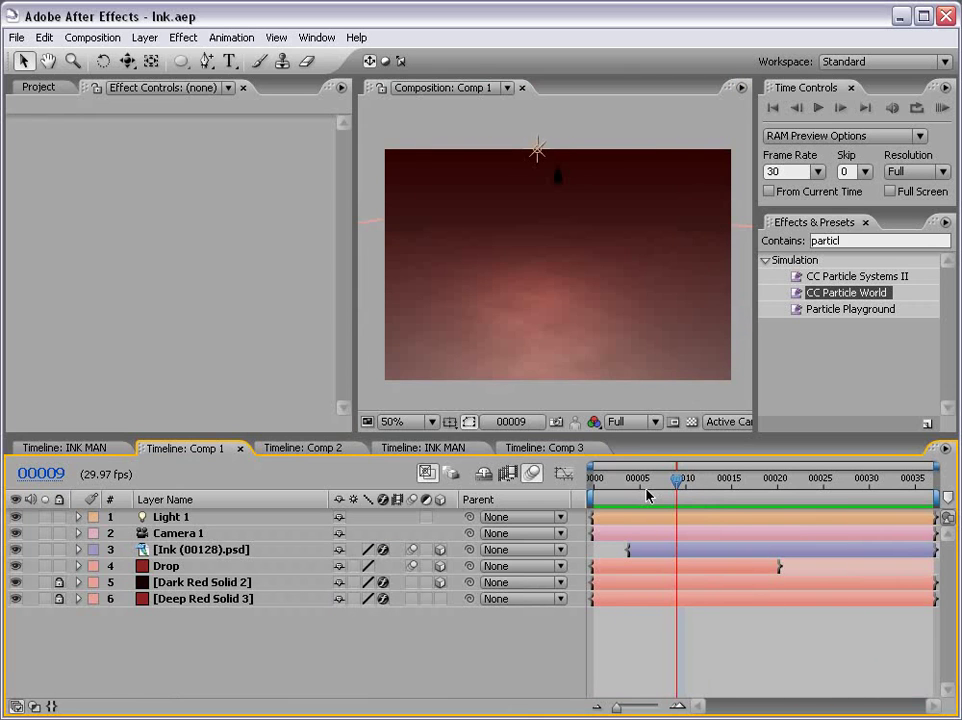